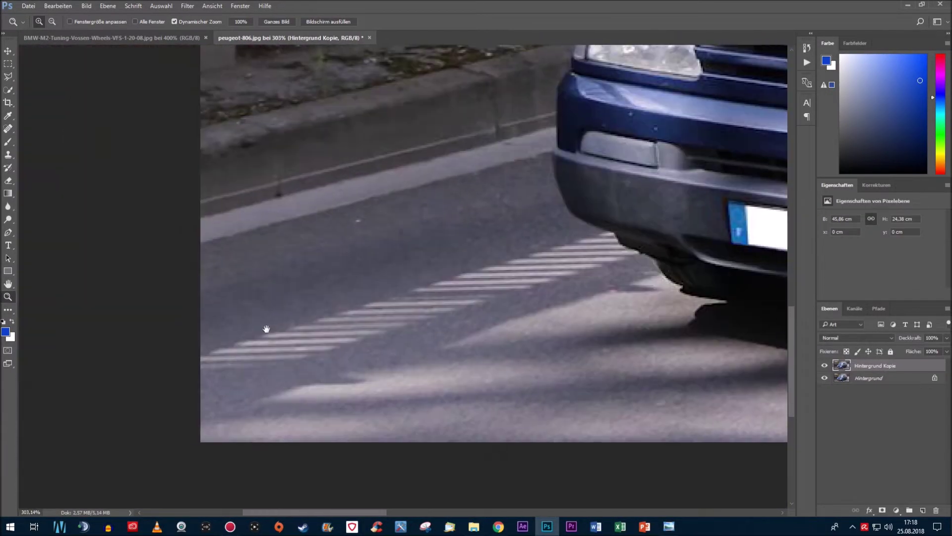
# Trace a polygonal lasso outline along the van's bumper bottom, front wheel arch and side sill
pyautogui.press('l')
pyautogui.click(190, 341)
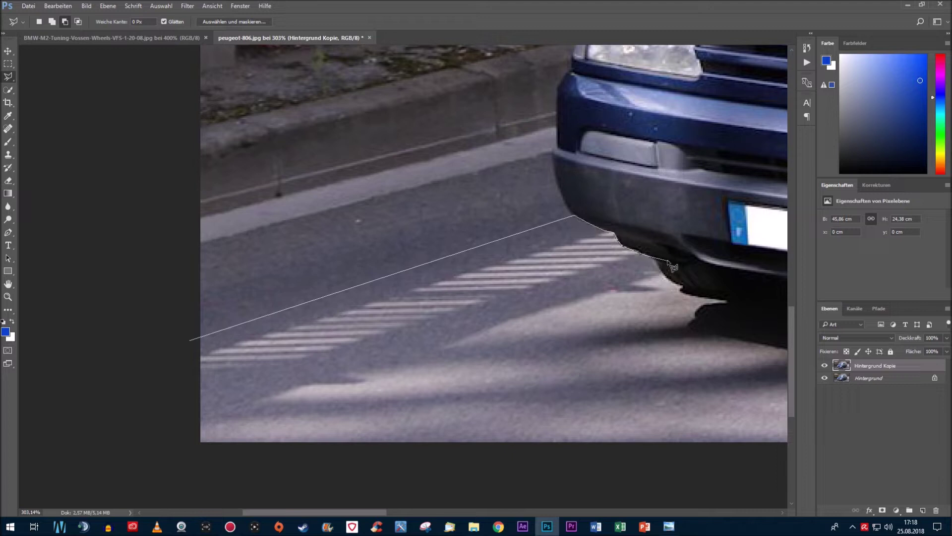
pyautogui.moveTo(673, 268); pyautogui.dragTo(267, 260)
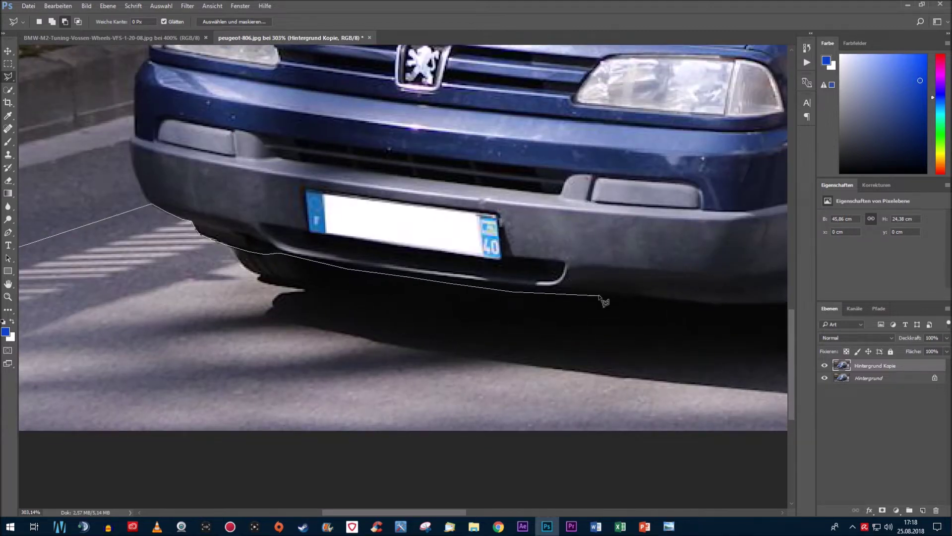
pyautogui.moveTo(752, 304); pyautogui.dragTo(355, 304)
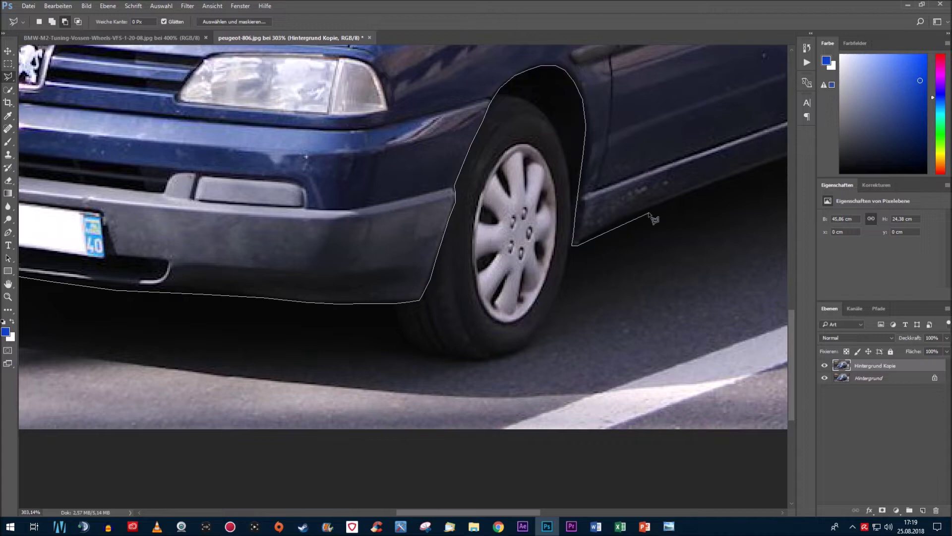
pyautogui.moveTo(651, 219); pyautogui.dragTo(256, 369)
pyautogui.click(411, 300)
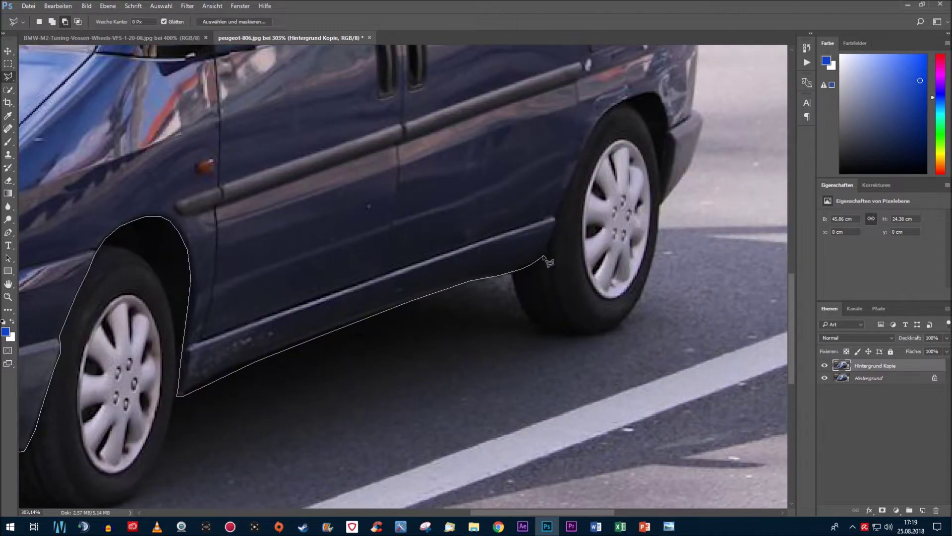
pyautogui.moveTo(610, 118); pyautogui.dragTo(487, 242)
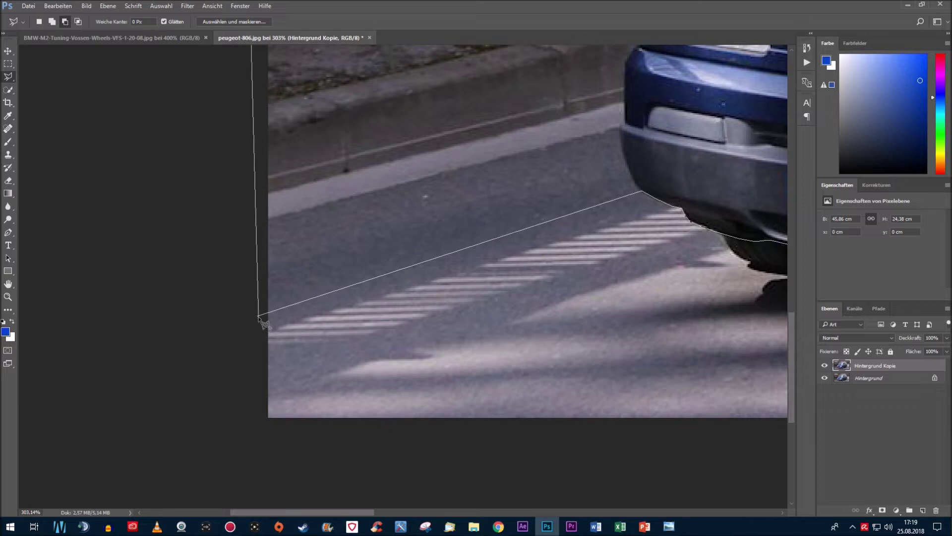
pyautogui.click(259, 323)
# Copy the selected body to a new layer, then shift it down and tilt it slightly
pyautogui.hotkey('ctrl', 'j')
pyautogui.hotkey('ctrl', '0')
pyautogui.hotkey('ctrl', 't')
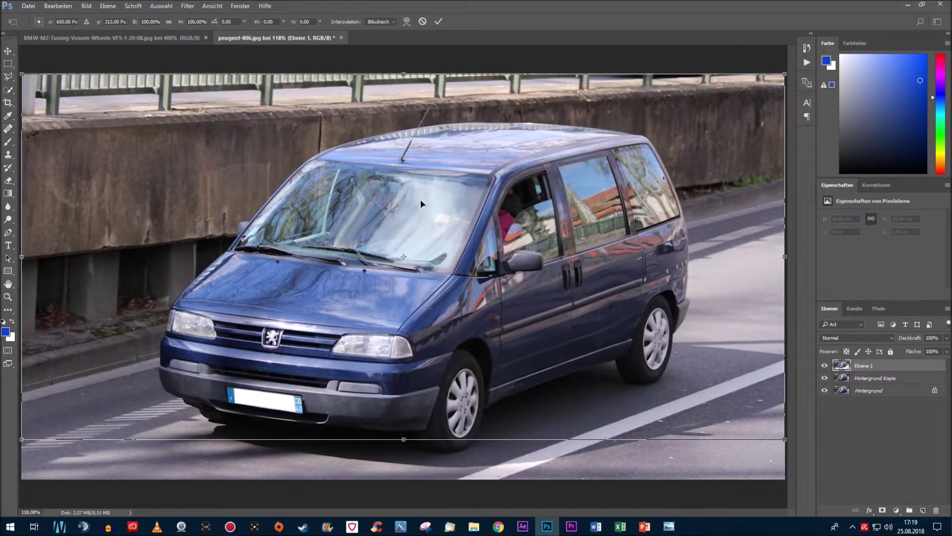
pyautogui.moveTo(421, 203); pyautogui.dragTo(418, 211)
pyautogui.moveTo(751, 65); pyautogui.dragTo(691, 59)
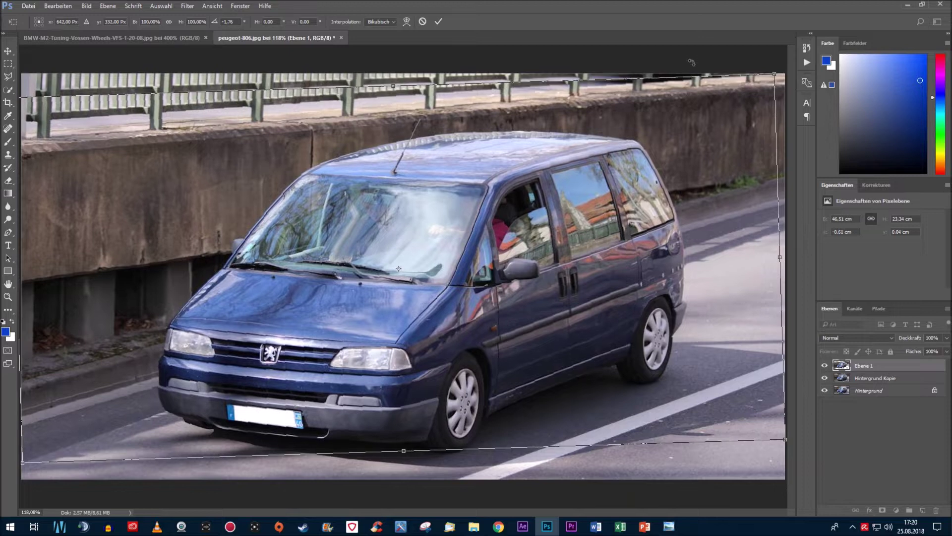
pyautogui.click(439, 21)
# Crop the photo by pulling its top edge down
pyautogui.press('c')
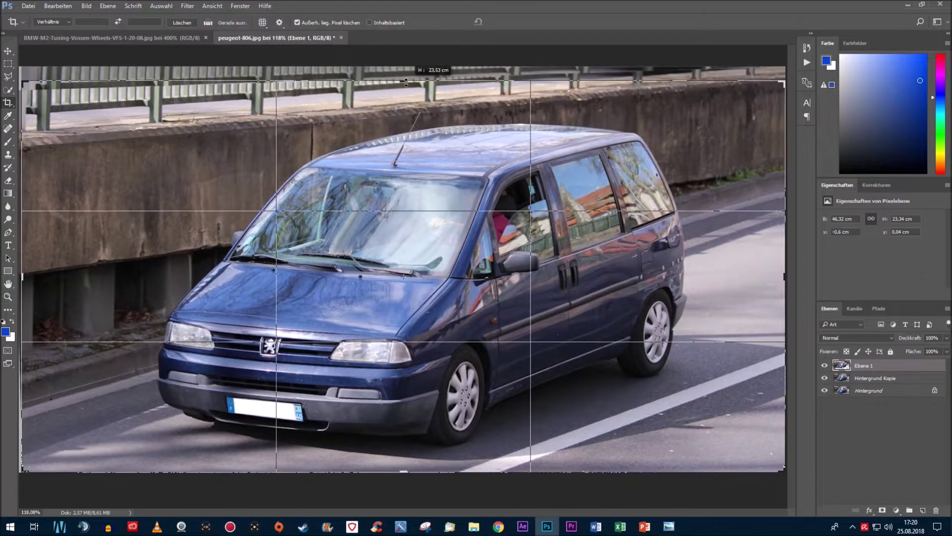
pyautogui.moveTo(405, 75); pyautogui.dragTo(404, 88)
pyautogui.press('Return')
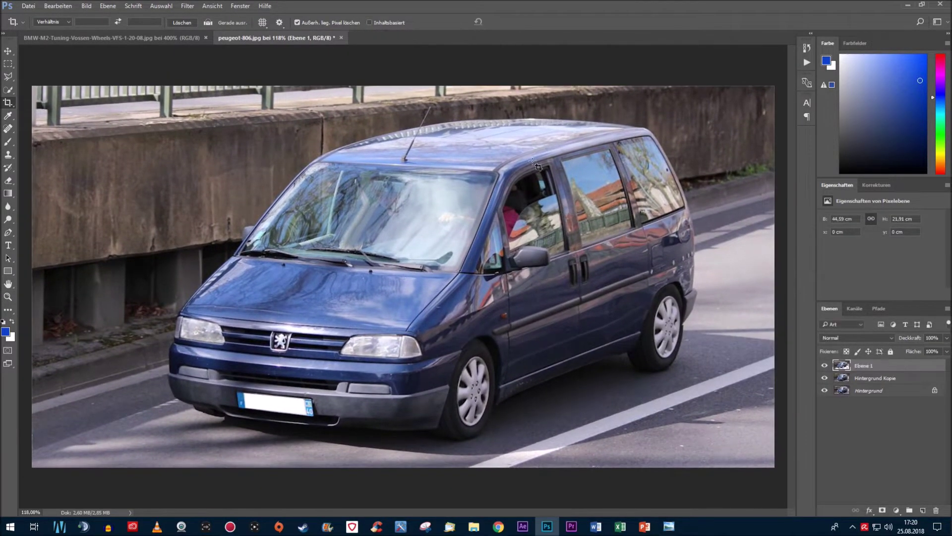
# Raise the saturation of the blue tones by +56, then bring up the BMW photo
pyautogui.click(87, 6)
pyautogui.click(233, 83)
pyautogui.hotkey('alt', '7')
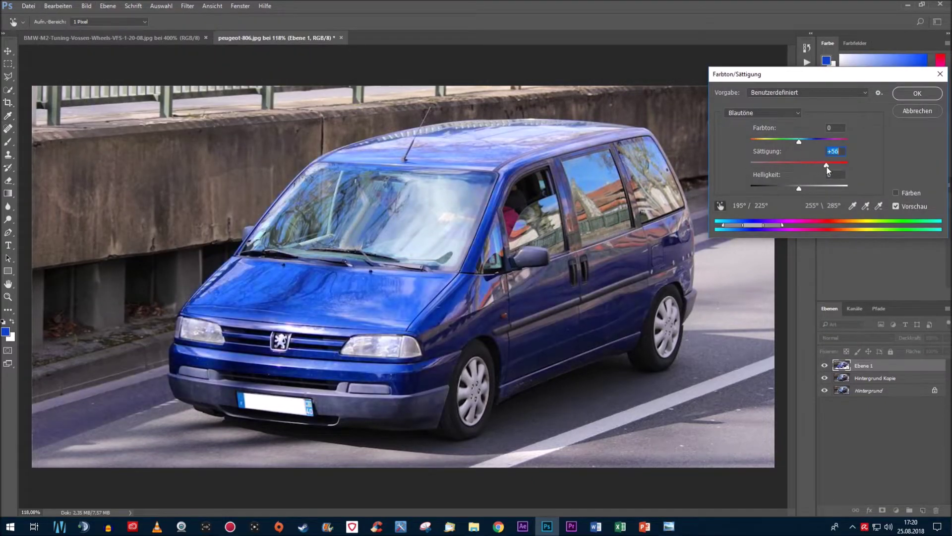
pyautogui.press('Return')
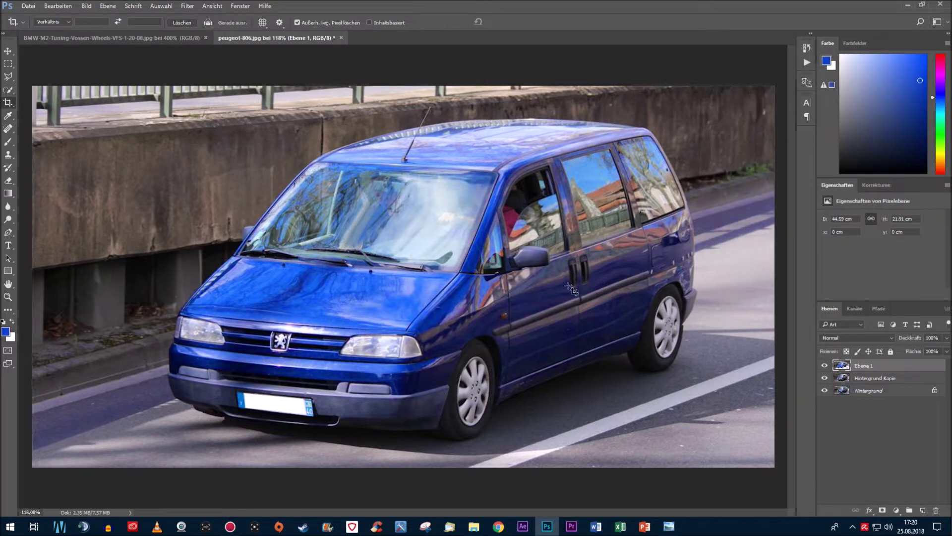
pyautogui.press('v')
pyautogui.click(53, 38)
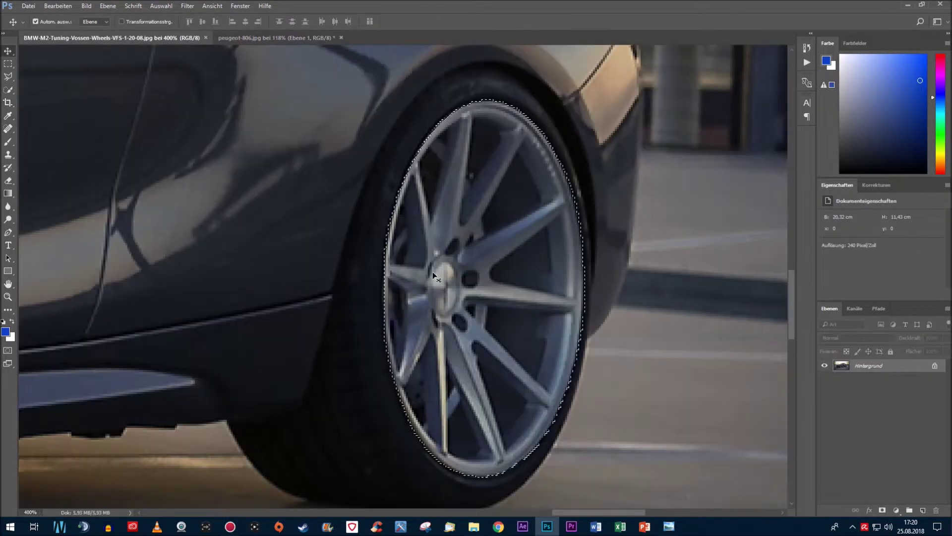
# Drag the BMW wheel into the van photo, then rotate and skew it over the front wheel
pyautogui.moveTo(264, 38); pyautogui.dragTo(464, 369)
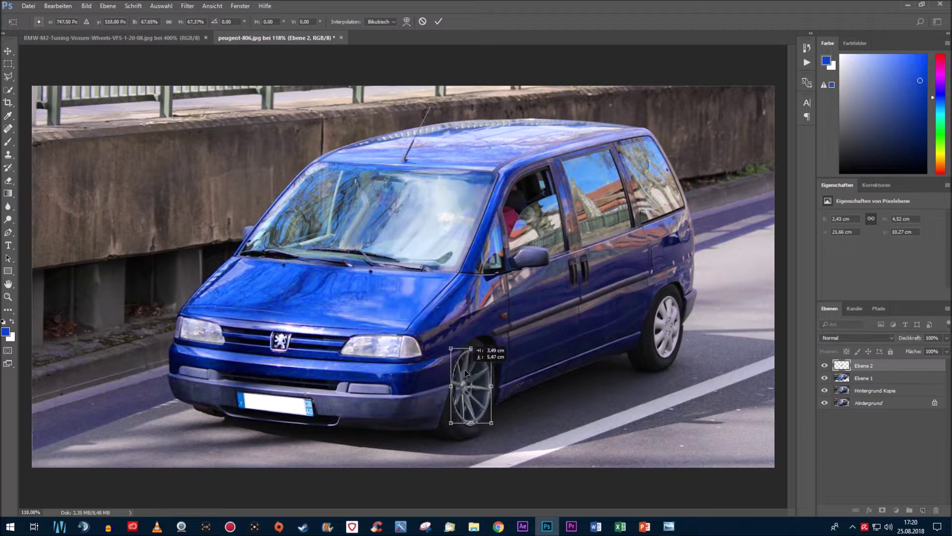
pyautogui.scroll(5, 501, 442)
pyautogui.hotkey('ctrl', 't')
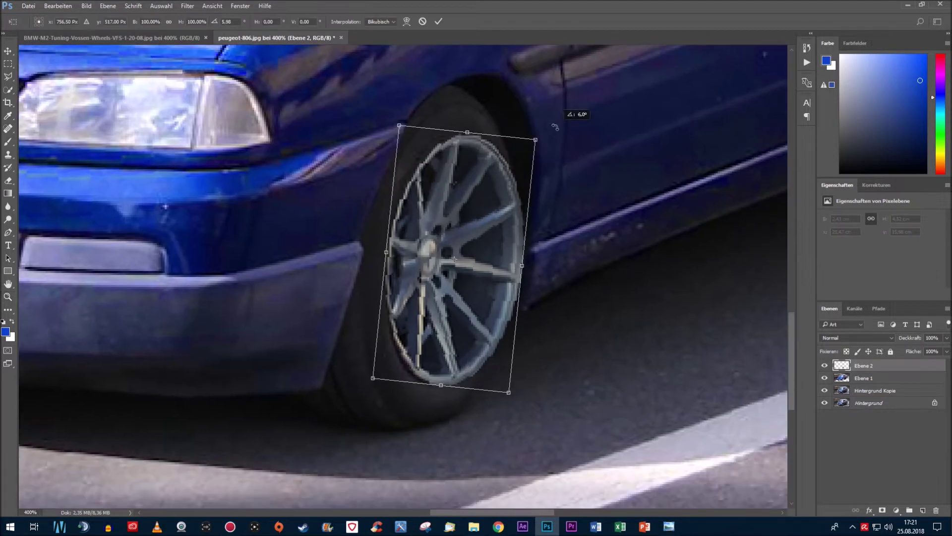
pyautogui.moveTo(421, 212)
pyautogui.mouseDown()
pyautogui.moveTo(434, 237)
pyautogui.moveTo(392, 144)
pyautogui.mouseUp()
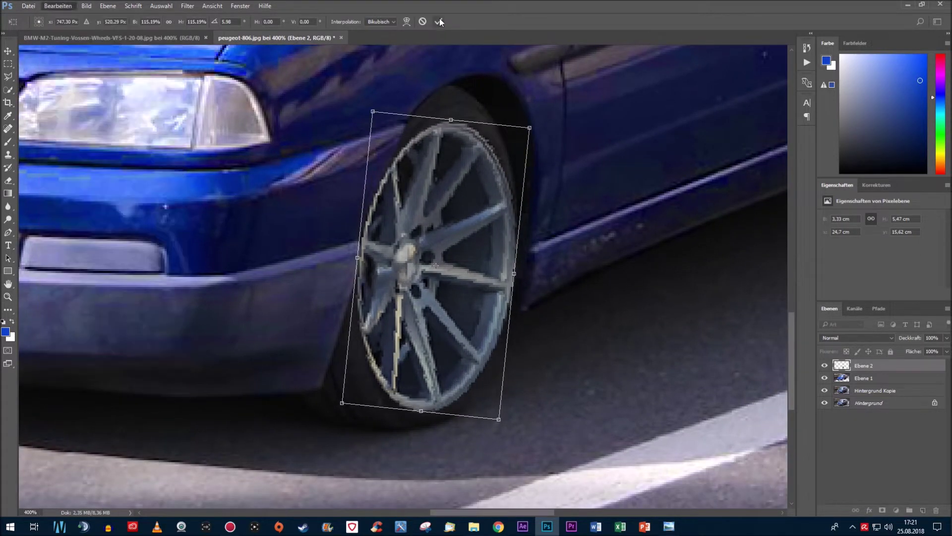
pyautogui.press('Return')
pyautogui.click(58, 5)
pyautogui.click(255, 261)
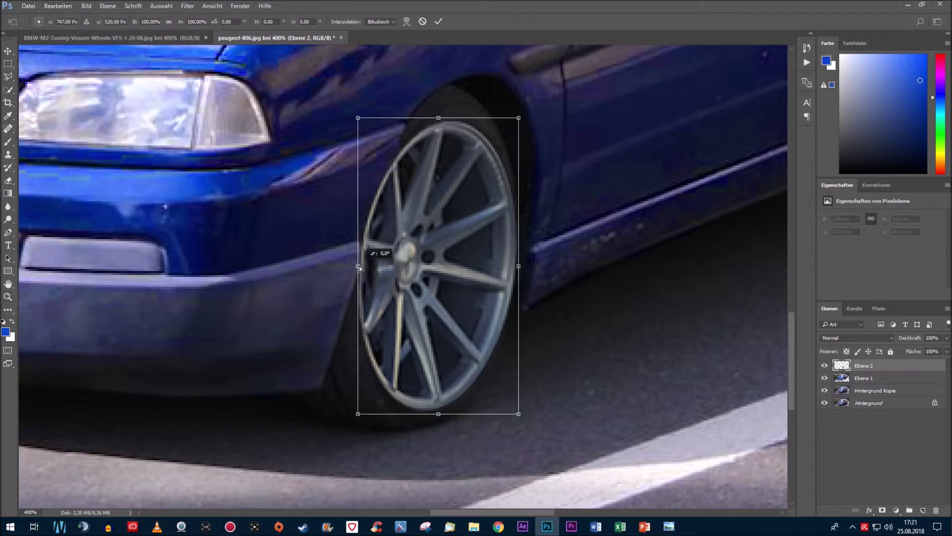
pyautogui.scroll(-2, 373, 266)
pyautogui.scroll(5, 373, 265)
pyautogui.scroll(-3, 373, 266)
pyautogui.moveTo(467, 231); pyautogui.dragTo(449, 210)
pyautogui.press('Return')
# Duplicate the wheel layer, then move and shrink the copy onto the rear wheel
pyautogui.hotkey('ctrl', '0')
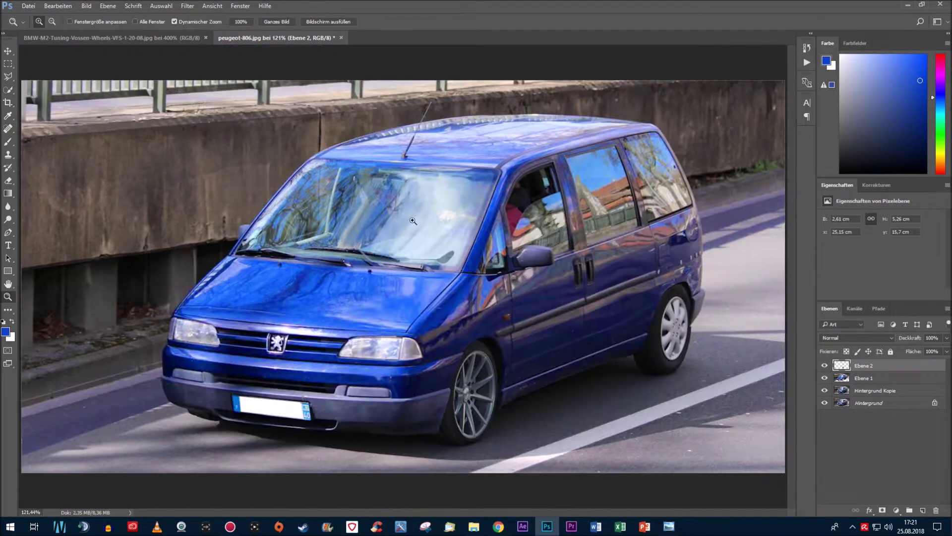
pyautogui.click(865, 381)
pyautogui.hotkey('ctrl', 'v')
pyautogui.hotkey('ctrl', 't')
pyautogui.moveTo(441, 218); pyautogui.dragTo(429, 233)
pyautogui.moveTo(411, 281); pyautogui.dragTo(674, 328)
pyautogui.click(439, 21)
# Resize, reposition, rotate and fine-tune the rear wheel copy to fit the tyre
pyautogui.scroll(2, 645, 323)
pyautogui.scroll(3, 570, 328)
pyautogui.scroll(2, 446, 298)
pyautogui.click(58, 6)
pyautogui.click(248, 261)
pyautogui.moveTo(315, 265); pyautogui.dragTo(335, 263)
pyautogui.moveTo(422, 185); pyautogui.dragTo(398, 189)
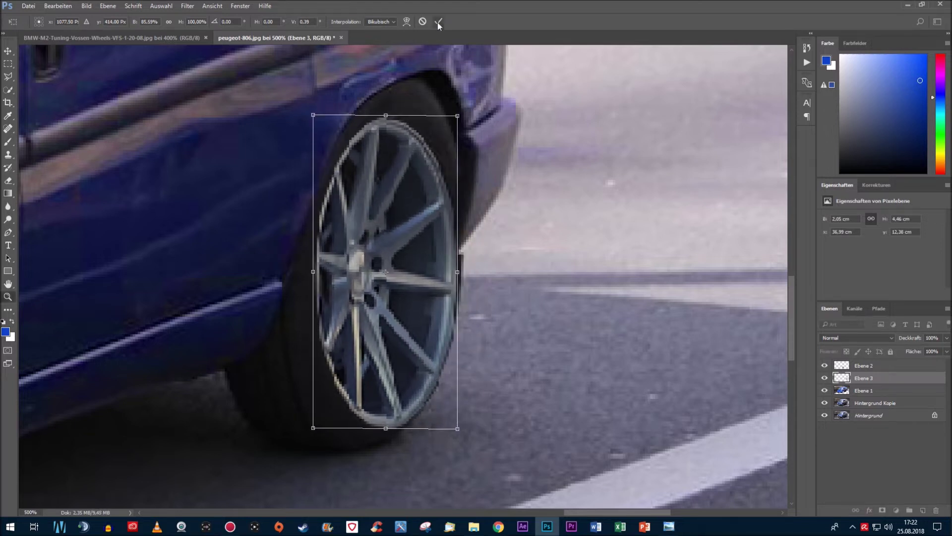
pyautogui.moveTo(526, 141); pyautogui.dragTo(534, 149)
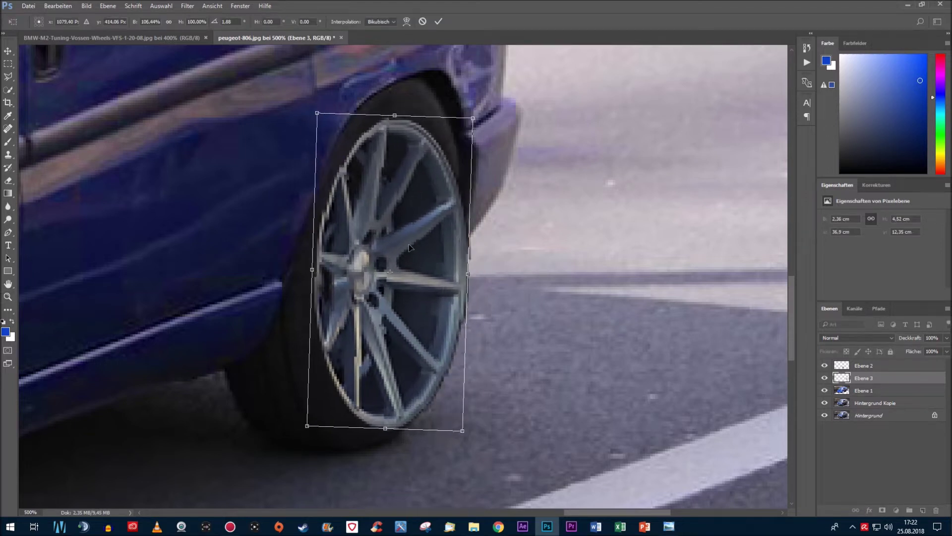
pyautogui.moveTo(461, 274); pyautogui.dragTo(458, 273)
pyautogui.click(438, 22)
pyautogui.hotkey('ctrl', '0')
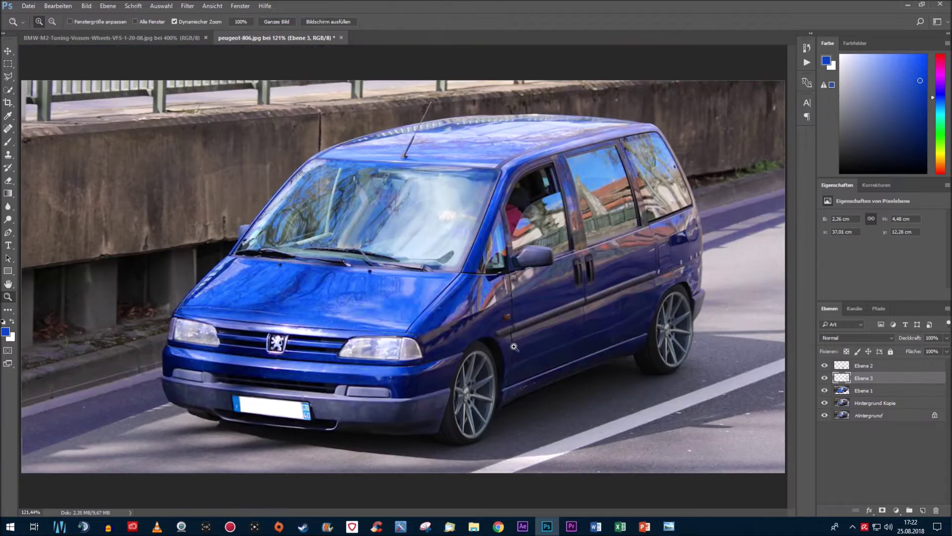
pyautogui.click(687, 361)
# Lasso the old tyre sliver by the rear wheel and paint it with a sampled dark colour
pyautogui.press('l')
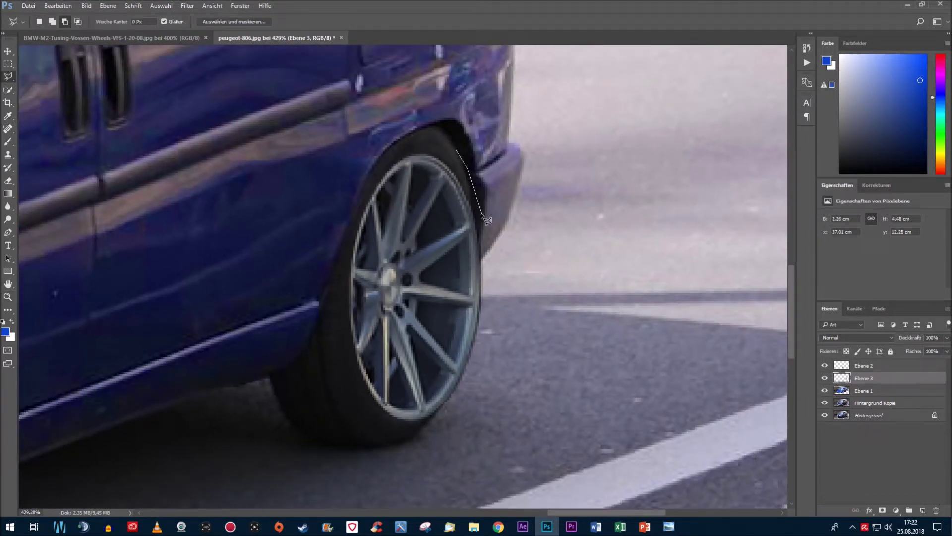
pyautogui.moveTo(487, 312); pyautogui.dragTo(480, 341)
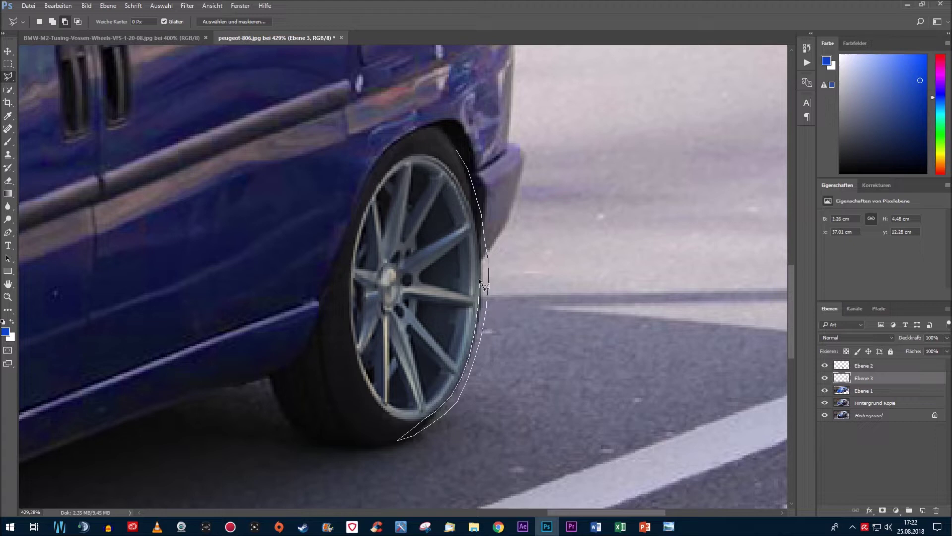
pyautogui.moveTo(461, 184); pyautogui.dragTo(460, 174)
pyautogui.press('i')
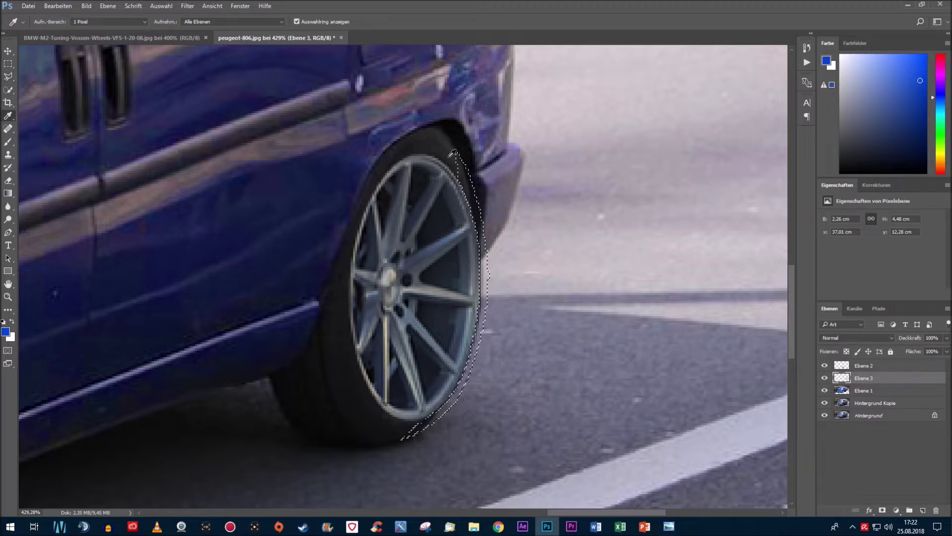
pyautogui.click(668, 335)
pyautogui.press('b')
pyautogui.rightClick(431, 208)
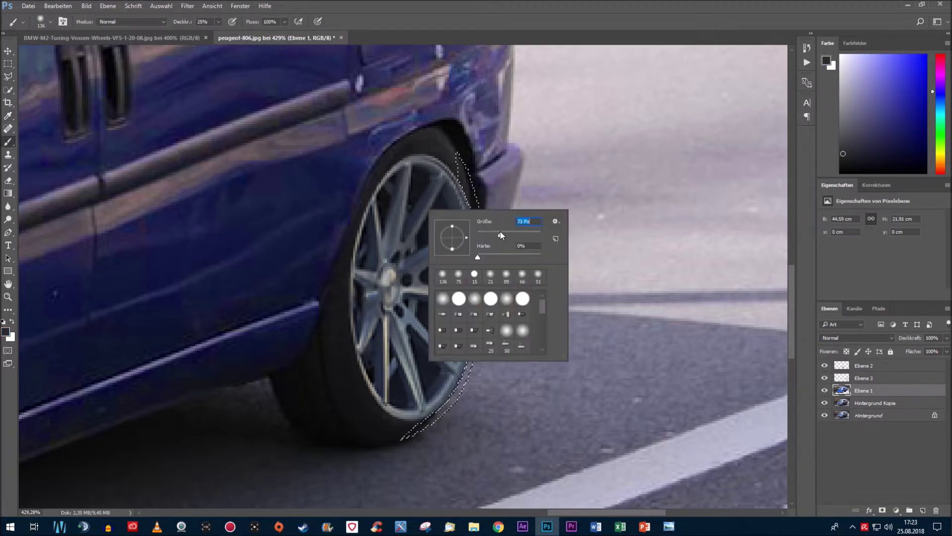
pyautogui.moveTo(478, 383)
pyautogui.mouseDown()
pyautogui.moveTo(486, 180)
pyautogui.moveTo(446, 417)
pyautogui.mouseUp()
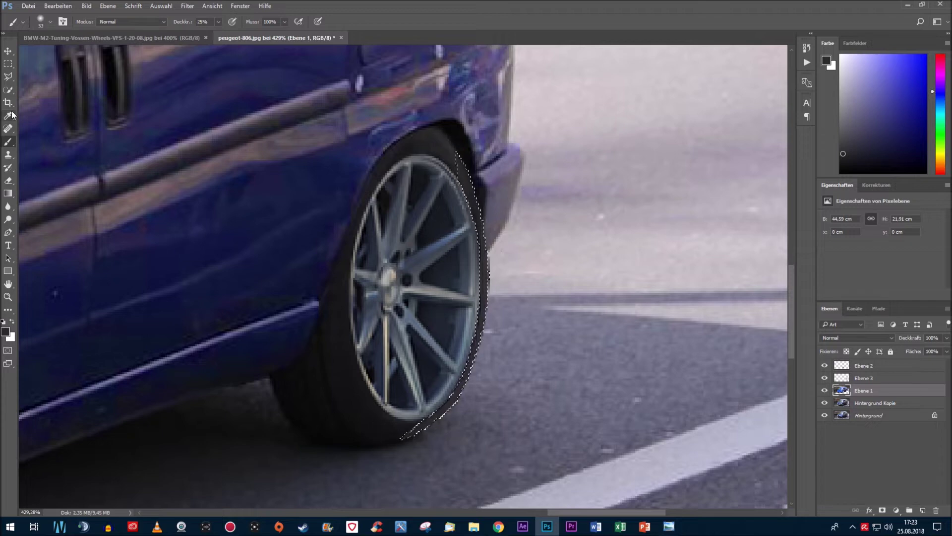
pyautogui.press('d')
# Deselect and zoom in on the front fender and door
pyautogui.click(161, 5)
pyautogui.click(163, 25)
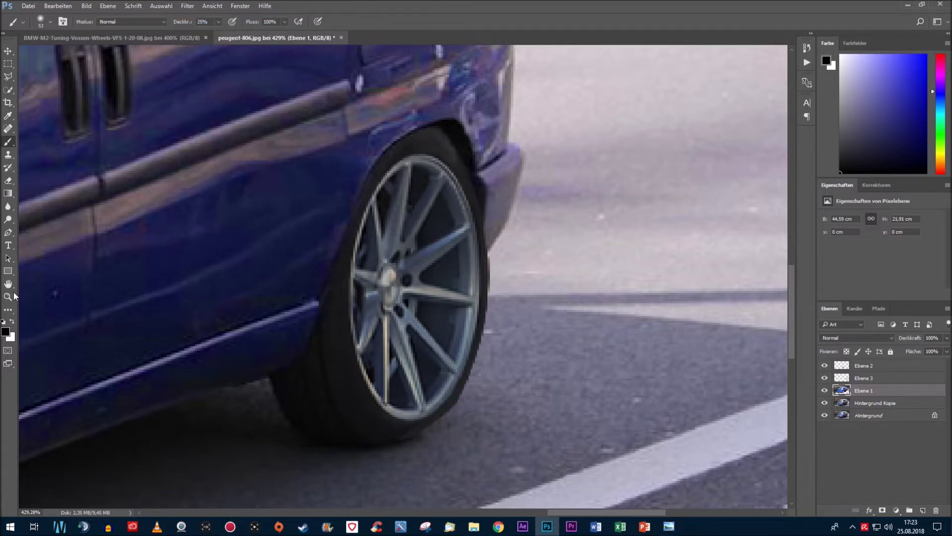
pyautogui.press('z')
pyautogui.hotkey('ctrl', '0')
pyautogui.moveTo(611, 322); pyautogui.dragTo(224, 208)
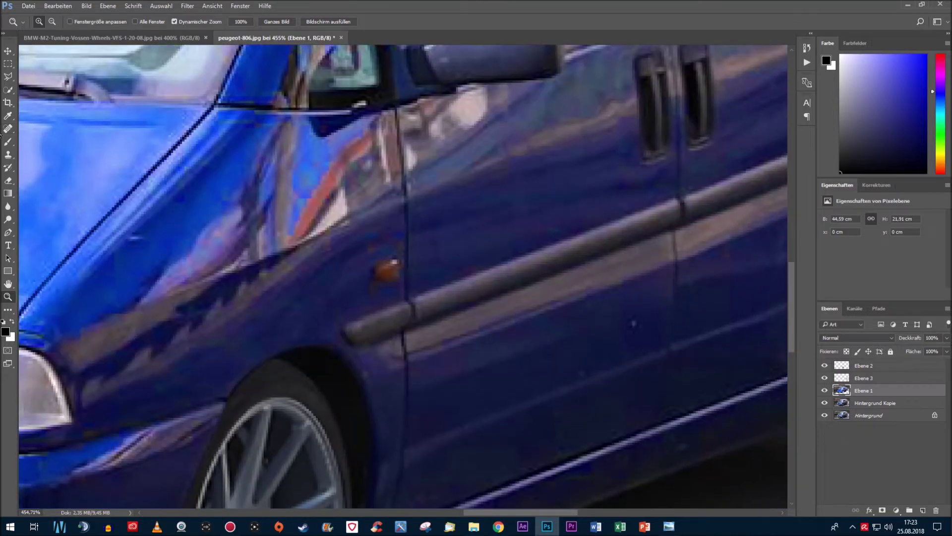
# Spot-heal the orange spot on the front fender
pyautogui.press('j')
pyautogui.moveTo(368, 270); pyautogui.dragTo(375, 278)
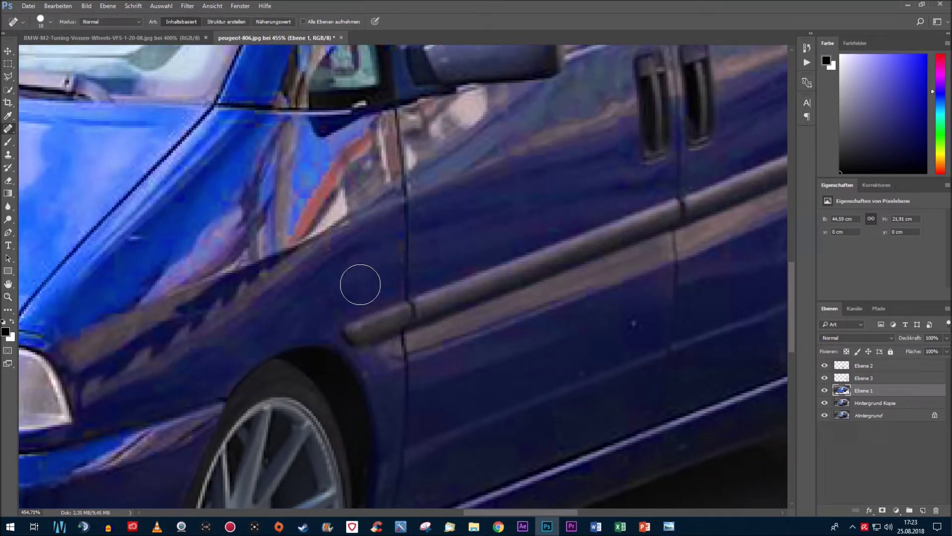
pyautogui.hscroll(-10, 372, 283)
pyautogui.hscroll(-5, 435, 291)
# Copy a grille-bar piece to Ebene 4 and shift it left over the lion badge
pyautogui.press('l')
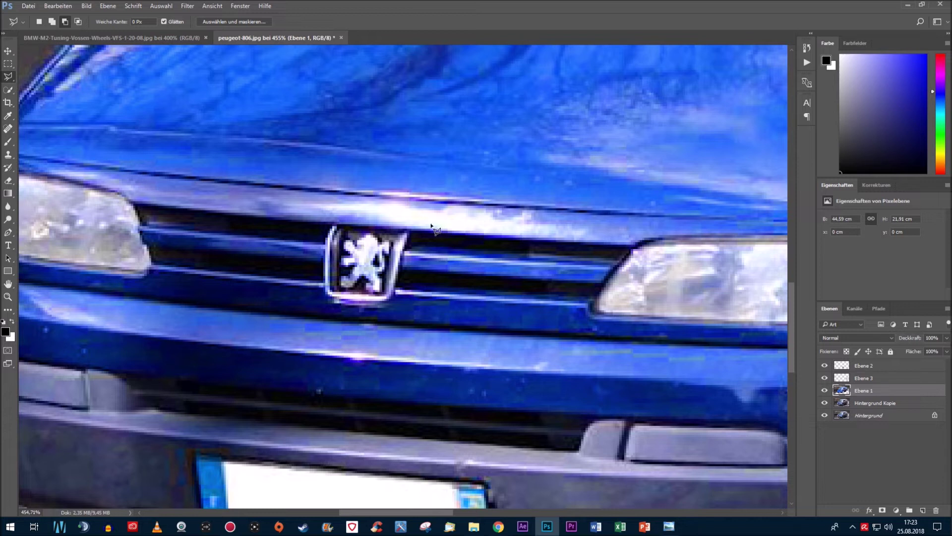
pyautogui.click(452, 228)
pyautogui.hotkey('ctrl', 'j')
pyautogui.hotkey('ctrl', 't')
pyautogui.moveTo(514, 246); pyautogui.dragTo(409, 236)
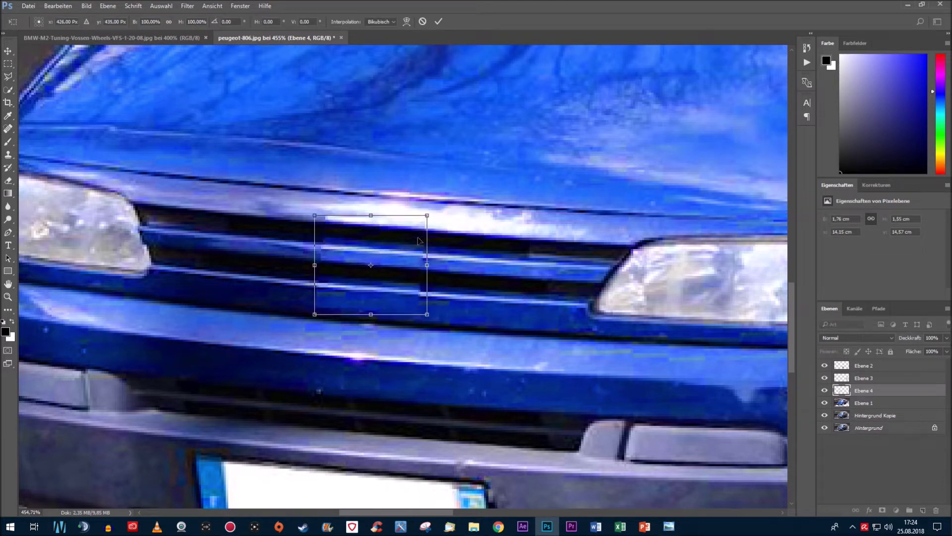
pyautogui.press('Return')
pyautogui.press('z')
pyautogui.hotkey('ctrl', '0')
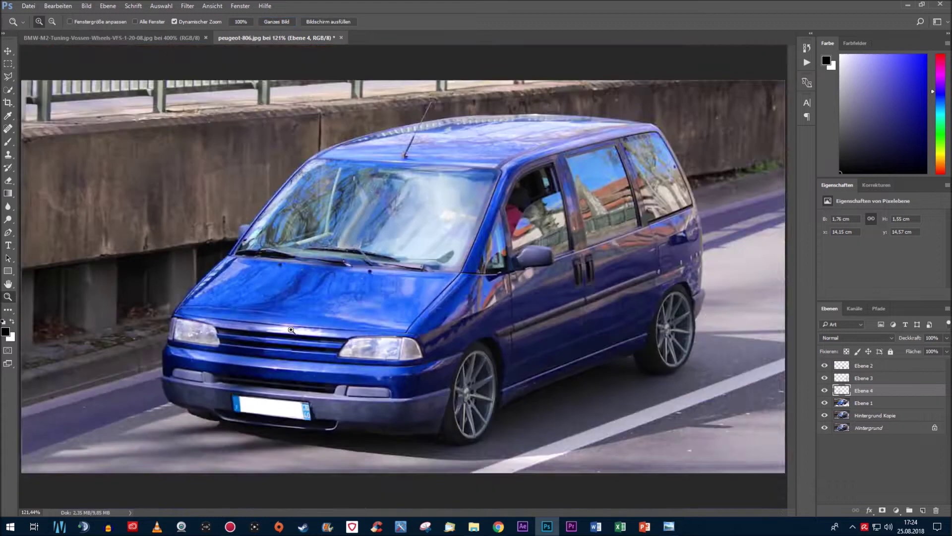
pyautogui.moveTo(291, 330); pyautogui.dragTo(343, 330)
pyautogui.moveTo(342, 367); pyautogui.dragTo(463, 322)
# Select the upper and lower grille slots, paint them dark, then deselect
pyautogui.click(8, 77)
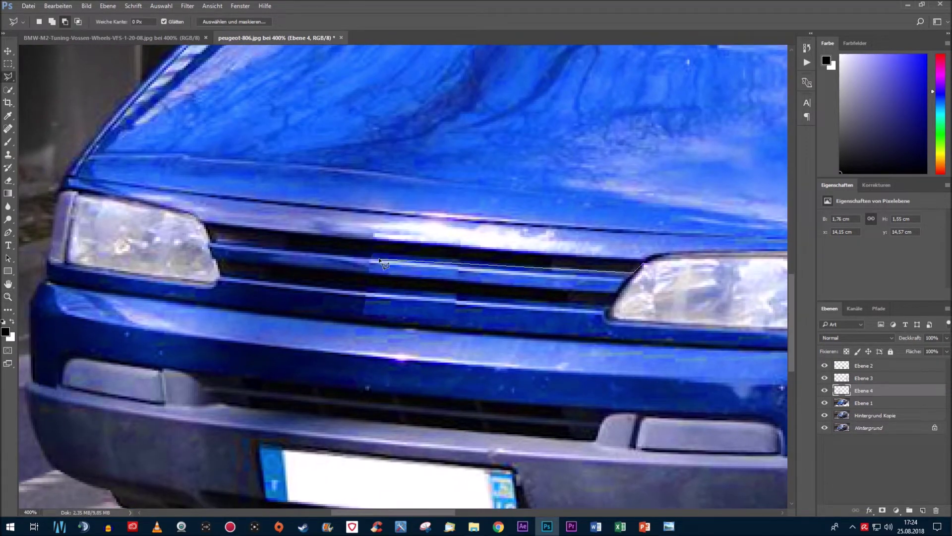
pyautogui.click(644, 265)
pyautogui.keyDown('shift'); pyautogui.click(617, 295); pyautogui.keyUp('shift')
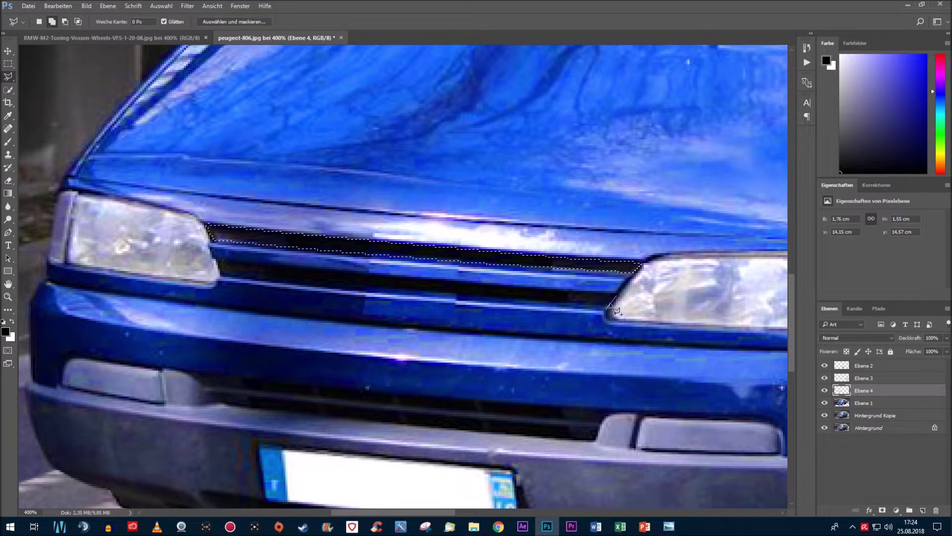
pyautogui.click(607, 306)
pyautogui.click(222, 273)
pyautogui.click(216, 260)
pyautogui.doubleClick(386, 275)
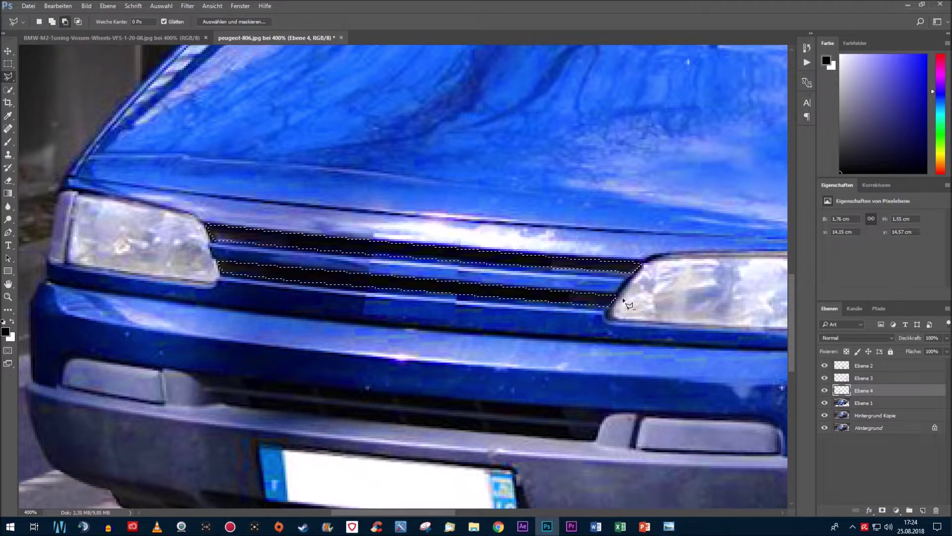
pyautogui.press('b')
pyautogui.moveTo(277, 233); pyautogui.dragTo(627, 322)
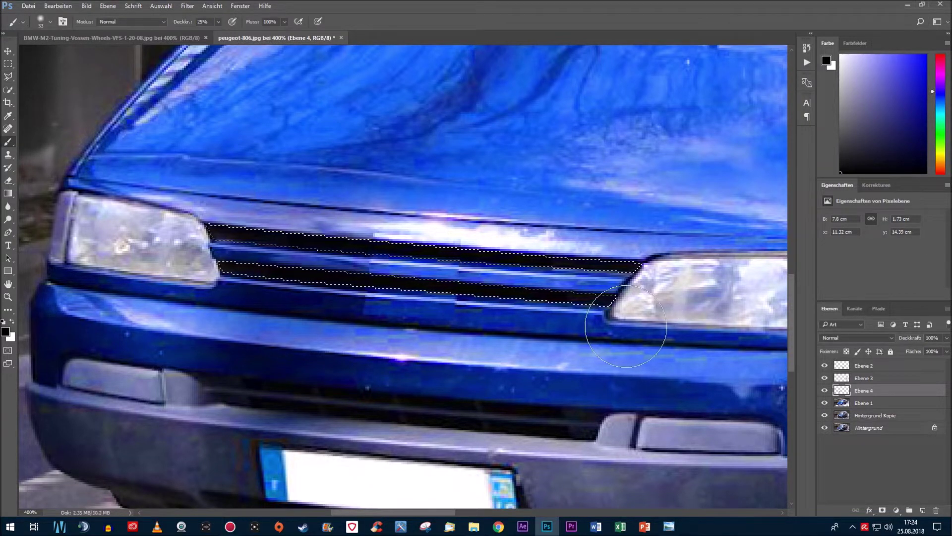
pyautogui.hotkey('ctrl', 'd')
# Start an additive lasso selection along the grille bars to the left headlight corner
pyautogui.press('l')
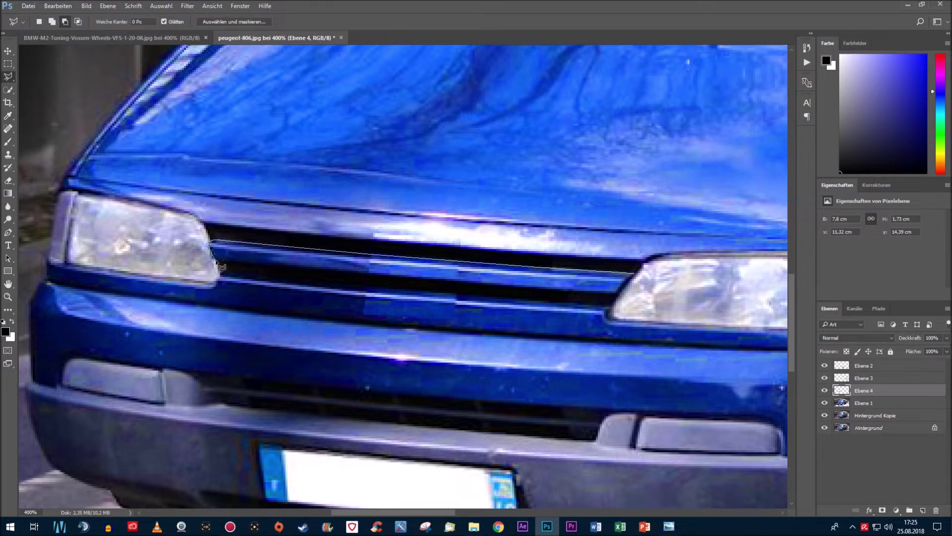
pyautogui.press('shift')
pyautogui.click(611, 308)
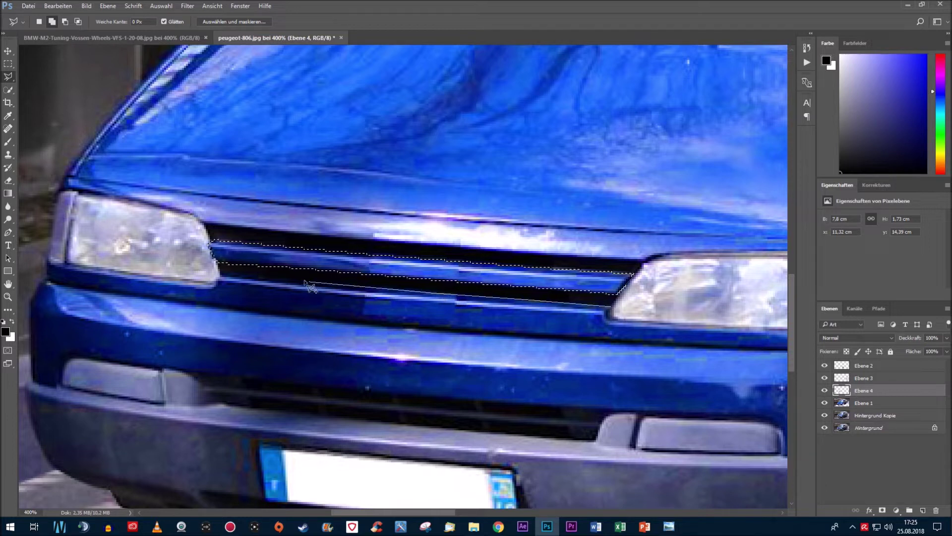
pyautogui.click(49, 259)
pyautogui.click(47, 280)
# Add the trim under the right headlight to the selection and sample the body's blue
pyautogui.hscroll(5, 582, 344)
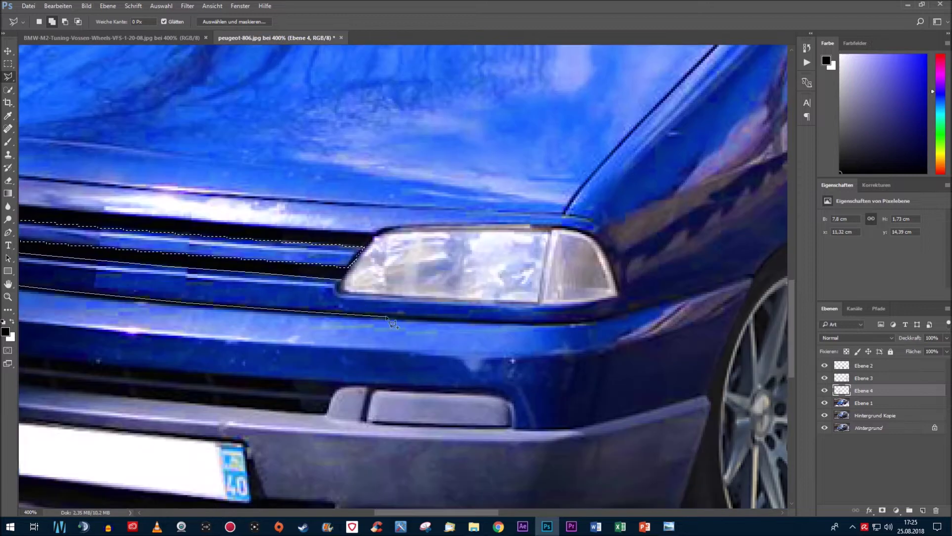
pyautogui.click(630, 311)
pyautogui.click(546, 304)
pyautogui.click(347, 294)
pyautogui.click(344, 287)
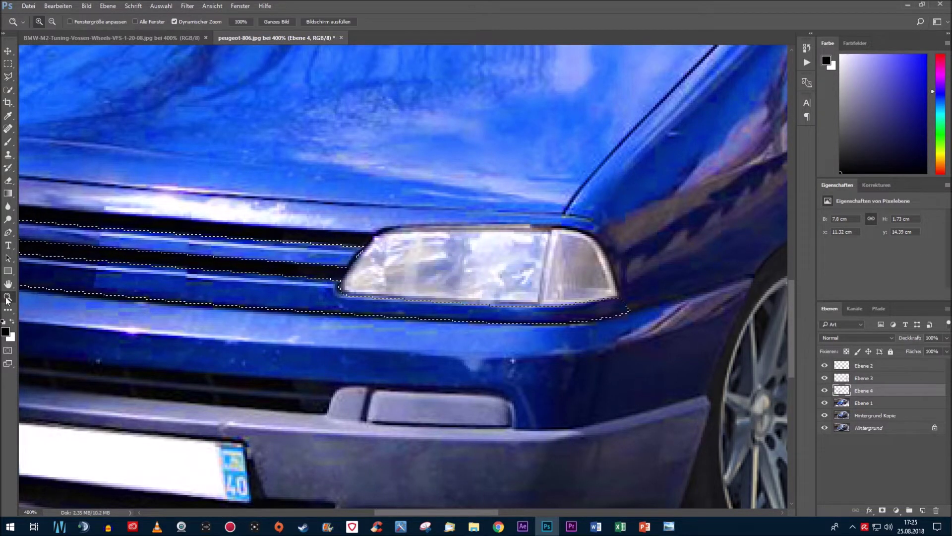
pyautogui.scroll(-5, 769, 374)
pyautogui.press('i')
pyautogui.click(432, 311)
# Paint the selected grille bars blue and deselect
pyautogui.press('b')
pyautogui.moveTo(414, 299); pyautogui.dragTo(225, 307)
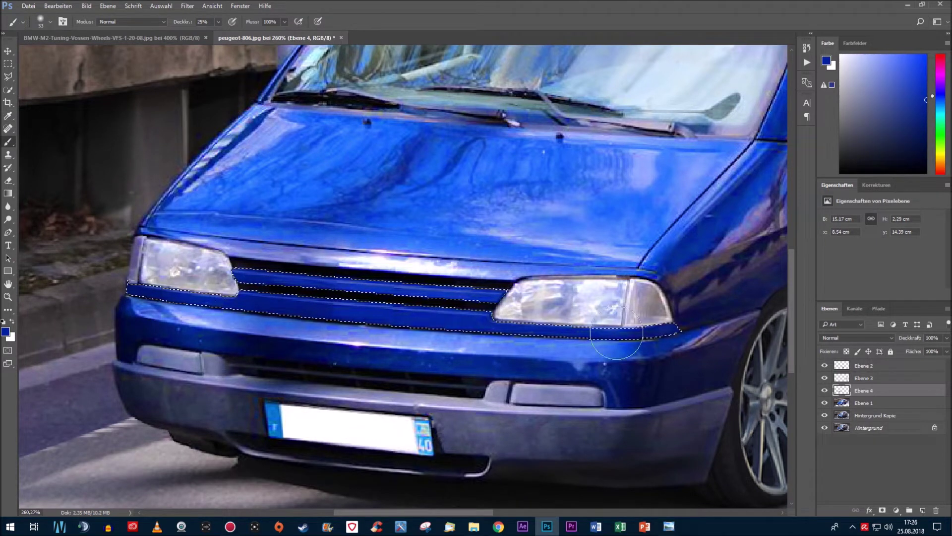
pyautogui.click(161, 5)
pyautogui.click(178, 29)
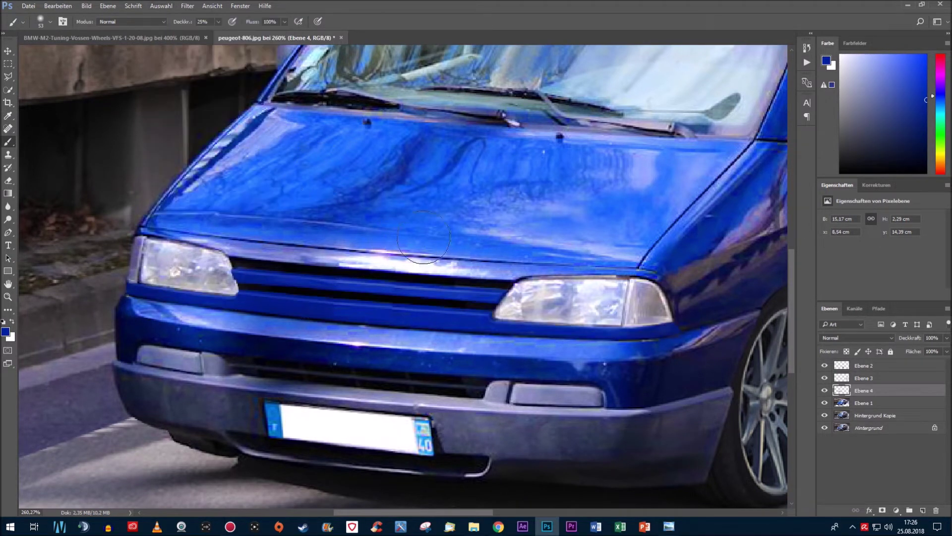
# Select the whole front bumper with the polygonal lasso
pyautogui.press('z')
pyautogui.hotkey('ctrl', '0')
pyautogui.moveTo(366, 393)
pyautogui.mouseDown()
pyautogui.moveTo(487, 282)
pyautogui.moveTo(403, 302)
pyautogui.mouseUp()
pyautogui.click(9, 76)
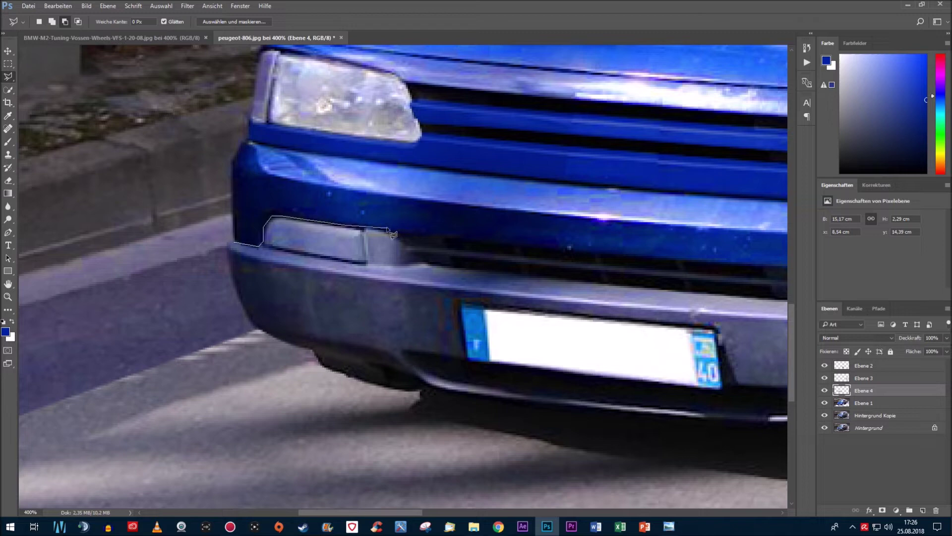
pyautogui.moveTo(783, 273); pyautogui.dragTo(443, 253)
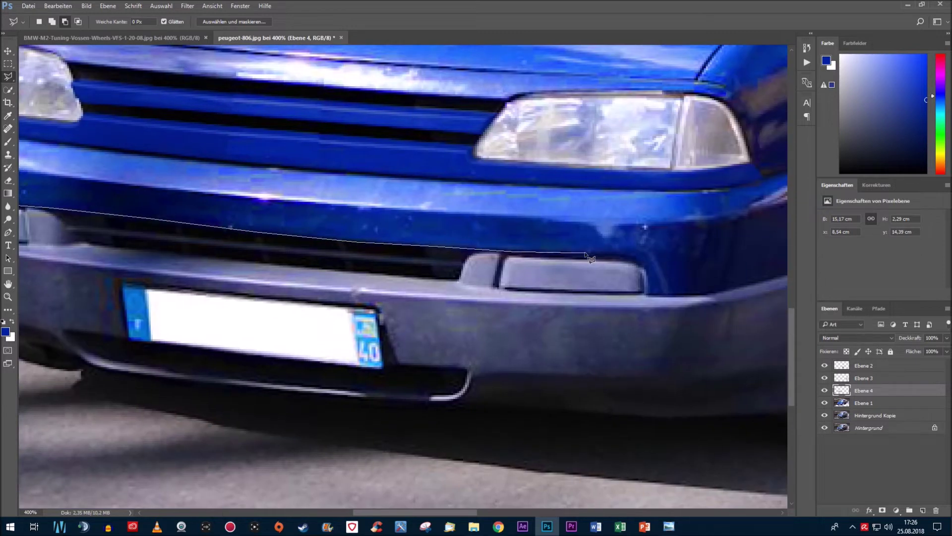
pyautogui.moveTo(713, 297); pyautogui.dragTo(548, 286)
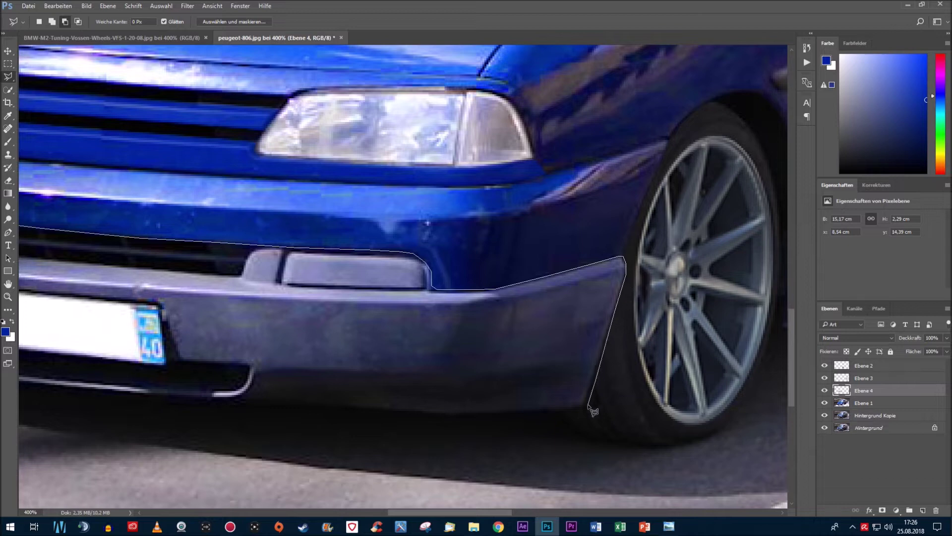
pyautogui.moveTo(60, 397); pyautogui.dragTo(473, 412)
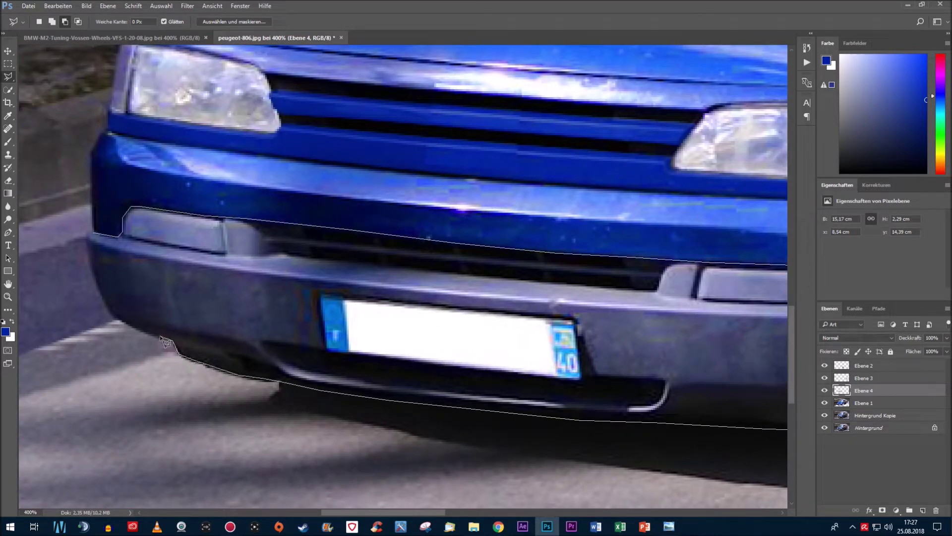
pyautogui.click(89, 235)
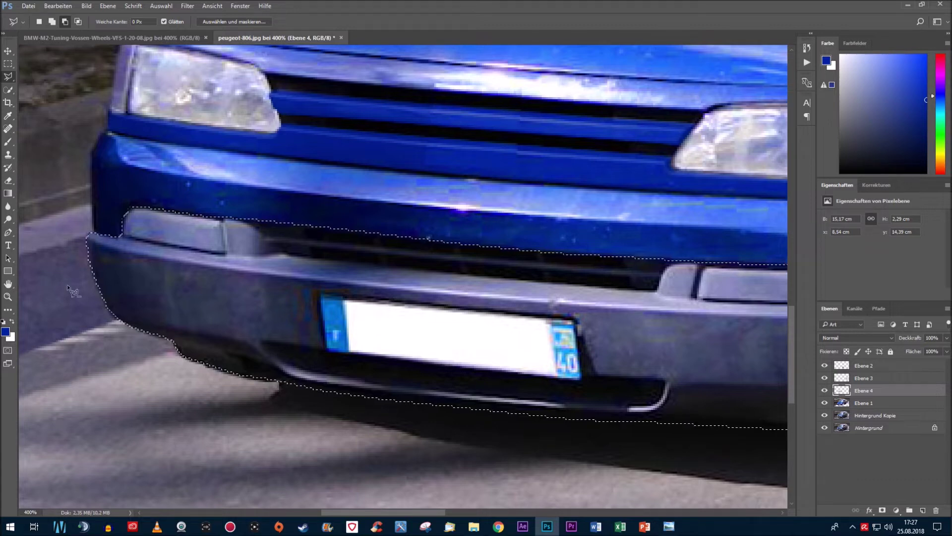
# Subtract the licence plate from the bumper selection
pyautogui.moveTo(471, 329); pyautogui.dragTo(375, 312)
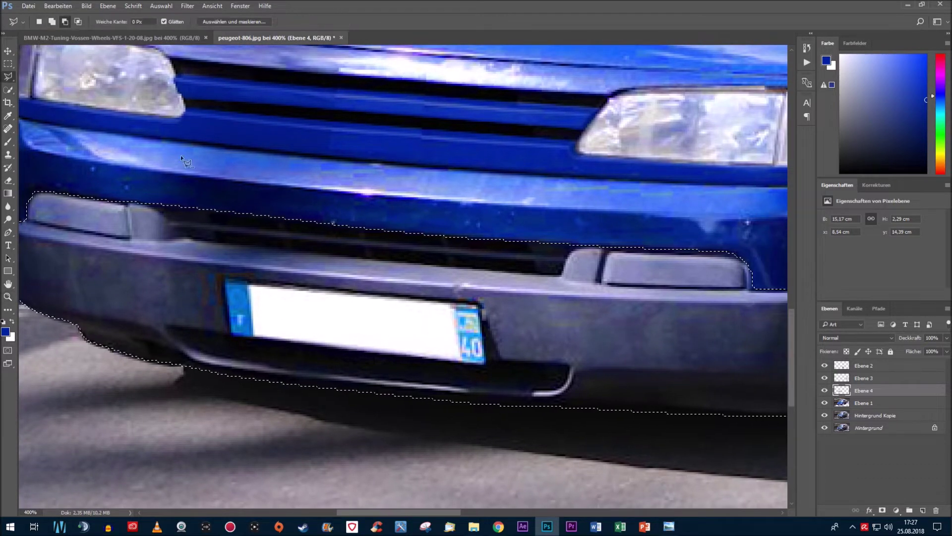
pyautogui.click(479, 302)
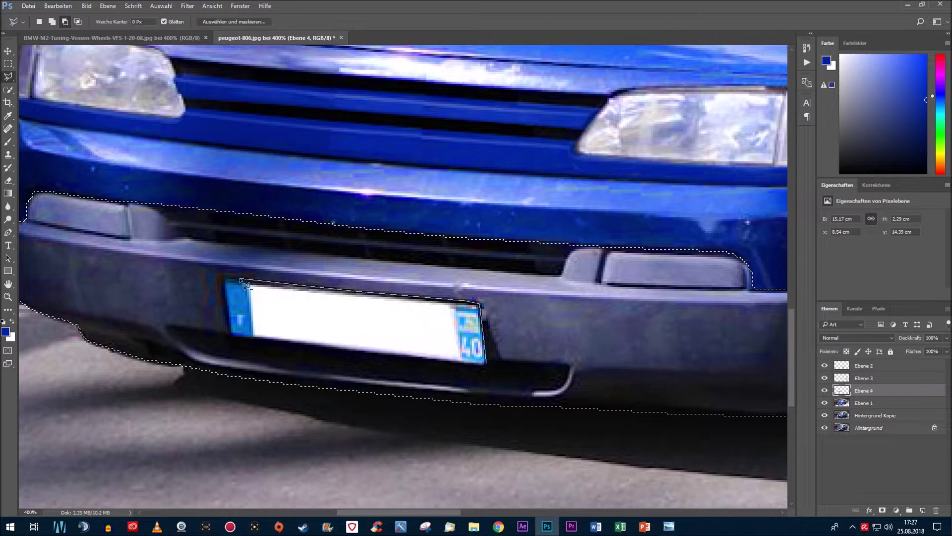
pyautogui.click(224, 278)
pyautogui.click(229, 337)
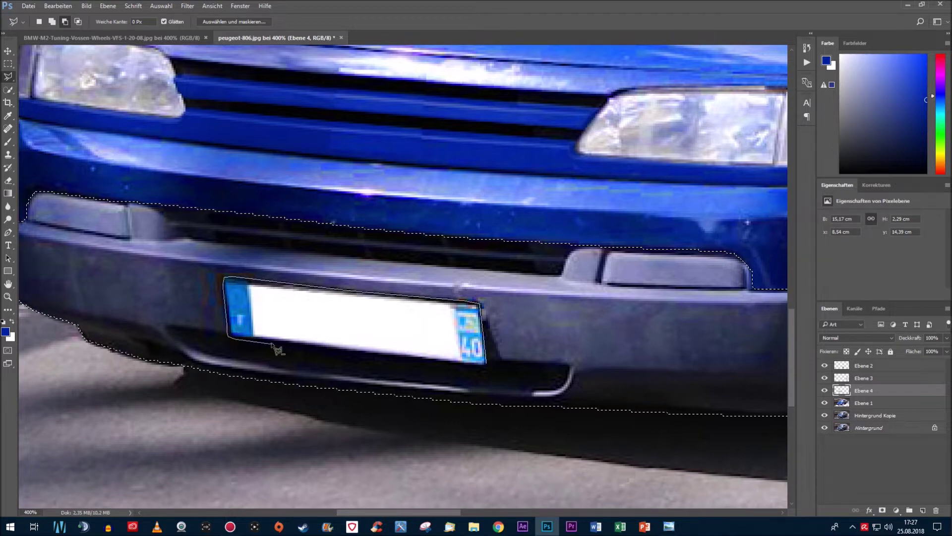
pyautogui.doubleClick(485, 363)
pyautogui.click(8, 296)
# Apply Black & White to the bumper on Ebene 1 and lower its Lightness to -73
pyautogui.click(277, 21)
pyautogui.click(86, 5)
pyautogui.click(274, 101)
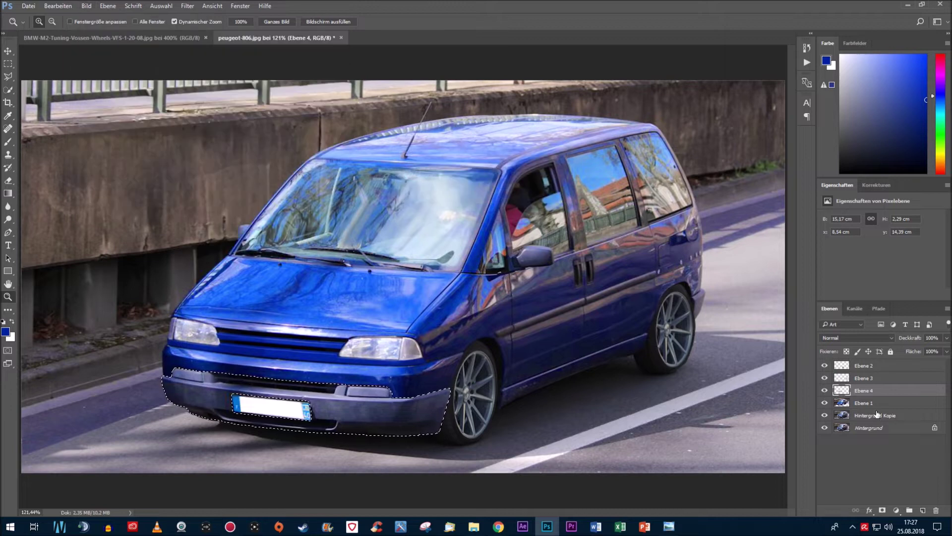
pyautogui.click(864, 403)
pyautogui.click(86, 6)
pyautogui.click(276, 102)
pyautogui.click(868, 127)
pyautogui.click(87, 6)
pyautogui.click(276, 81)
pyautogui.moveTo(799, 188); pyautogui.dragTo(761, 192)
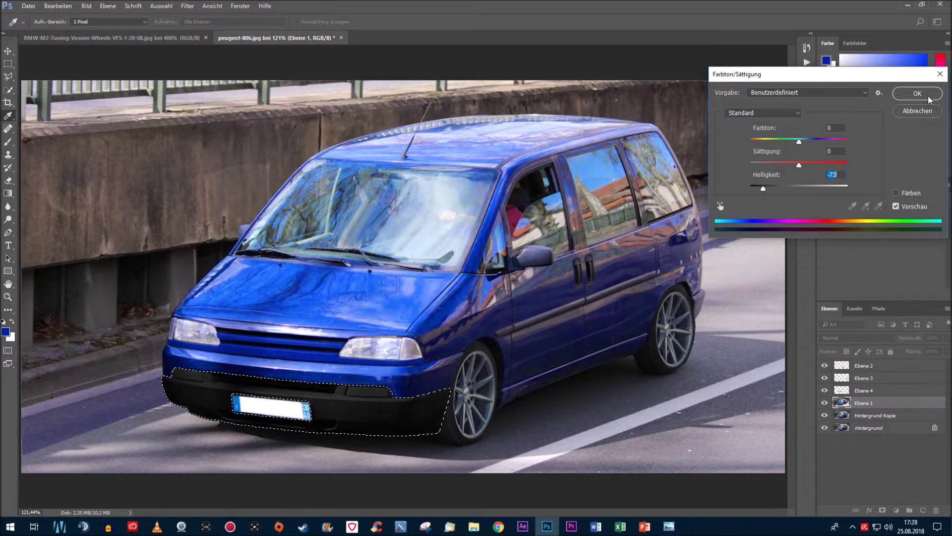
# Apply Lightness -73 to turn the front bumper black and clear the bumper selection
pyautogui.press('Return')
pyautogui.click(444, 341)
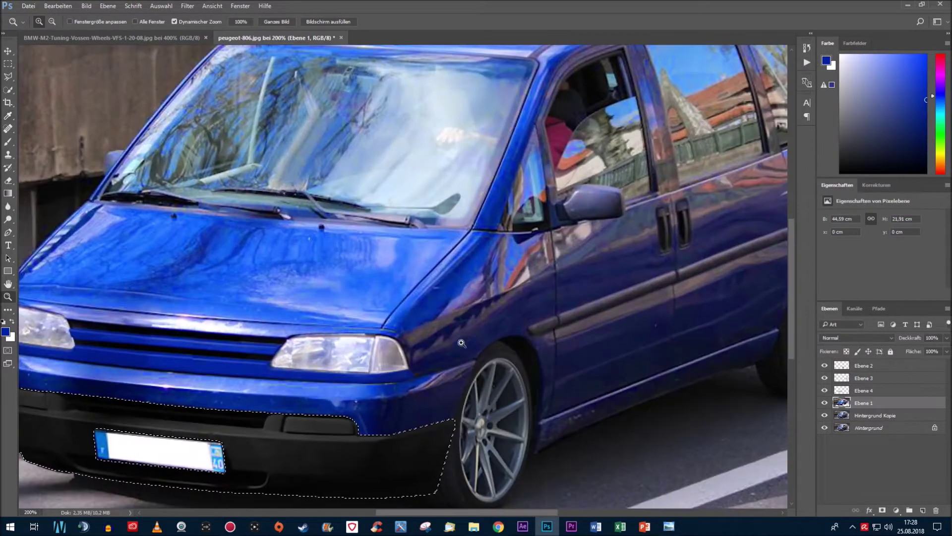
pyautogui.click(161, 5)
pyautogui.click(169, 27)
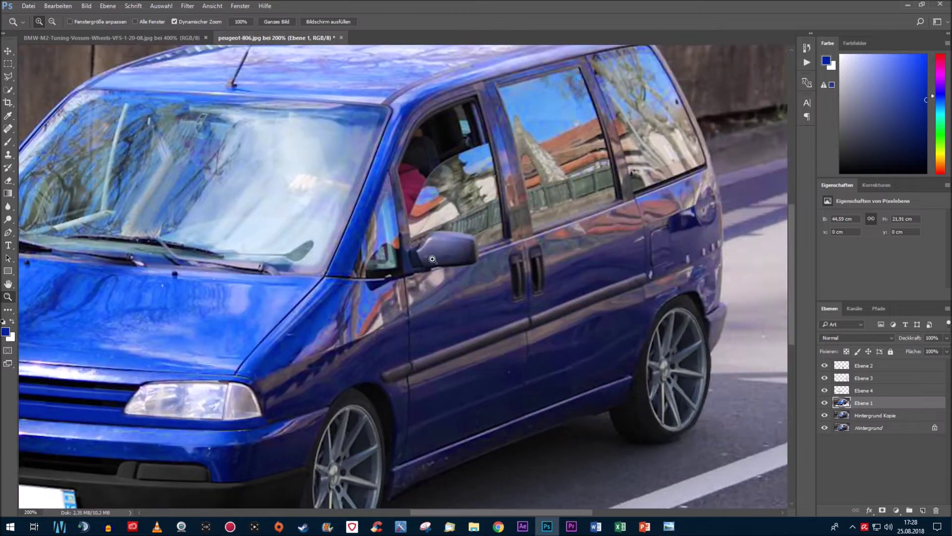
# Lasso the side mirror, paint it with default black, then deselect it
pyautogui.moveTo(446, 250); pyautogui.dragTo(525, 258)
pyautogui.press('l')
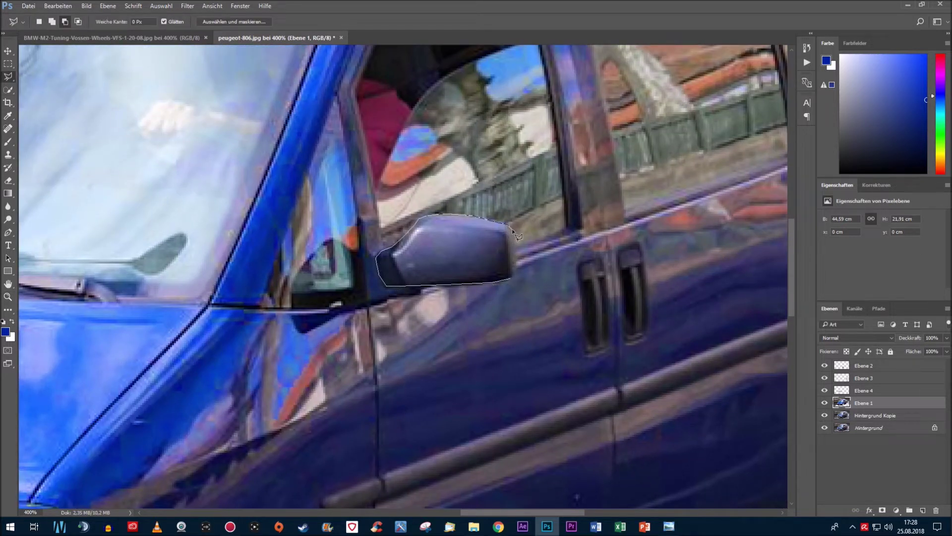
pyautogui.click(518, 270)
pyautogui.press('i')
pyautogui.press('d')
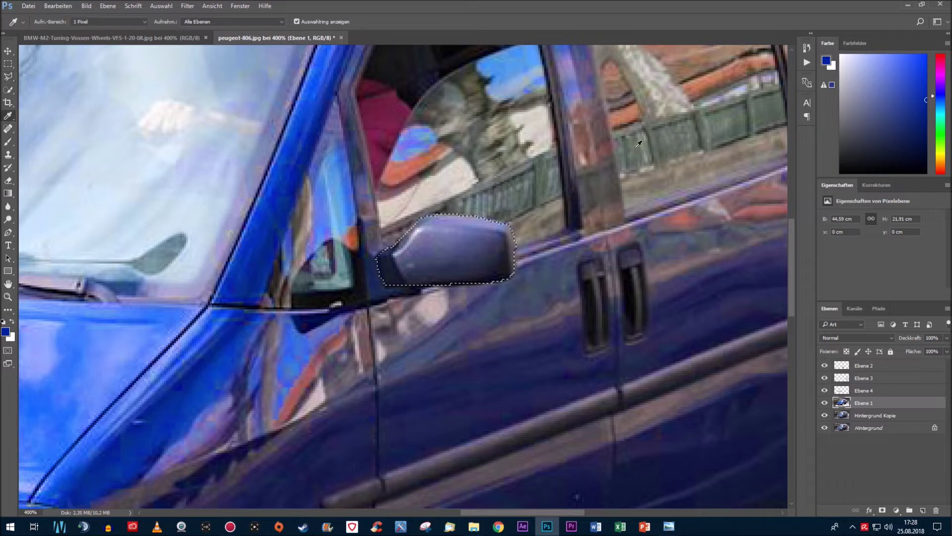
pyautogui.moveTo(377, 275); pyautogui.dragTo(521, 315)
pyautogui.click(162, 6)
pyautogui.click(179, 26)
# Outline both door handles with the polygonal lasso and brush them black
pyautogui.press('z')
pyautogui.hotkey('ctrl', '0')
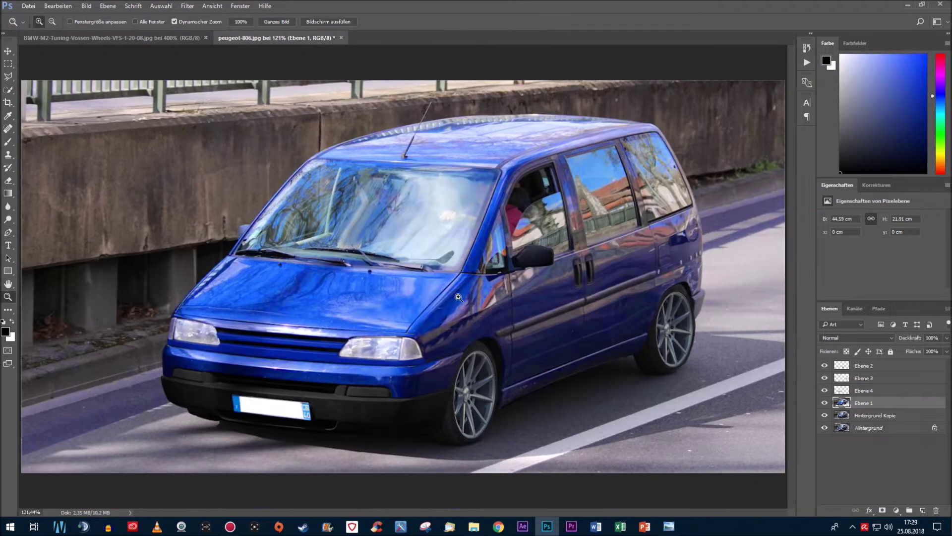
pyautogui.moveTo(532, 365); pyautogui.dragTo(567, 283)
pyautogui.press('l')
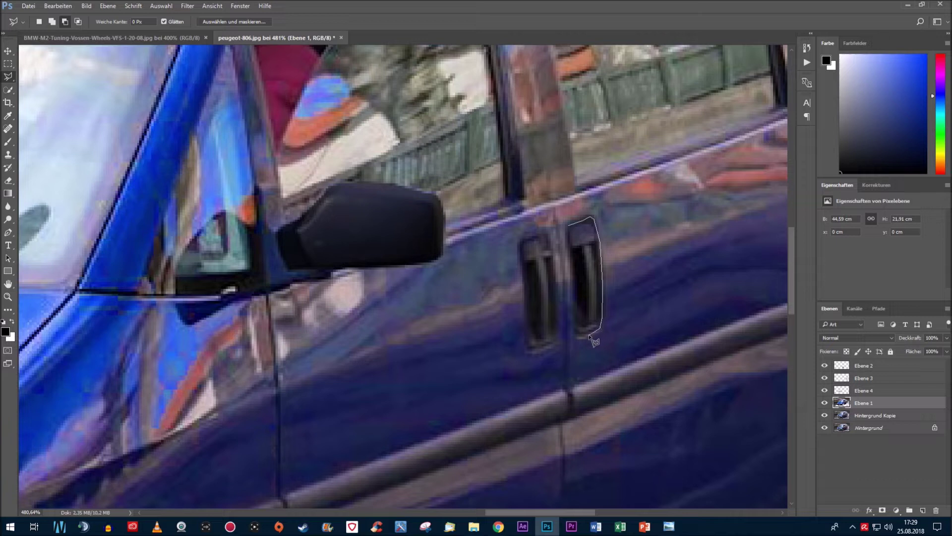
pyautogui.click(570, 230)
pyautogui.click(526, 347)
pyautogui.doubleClick(559, 327)
pyautogui.press('b')
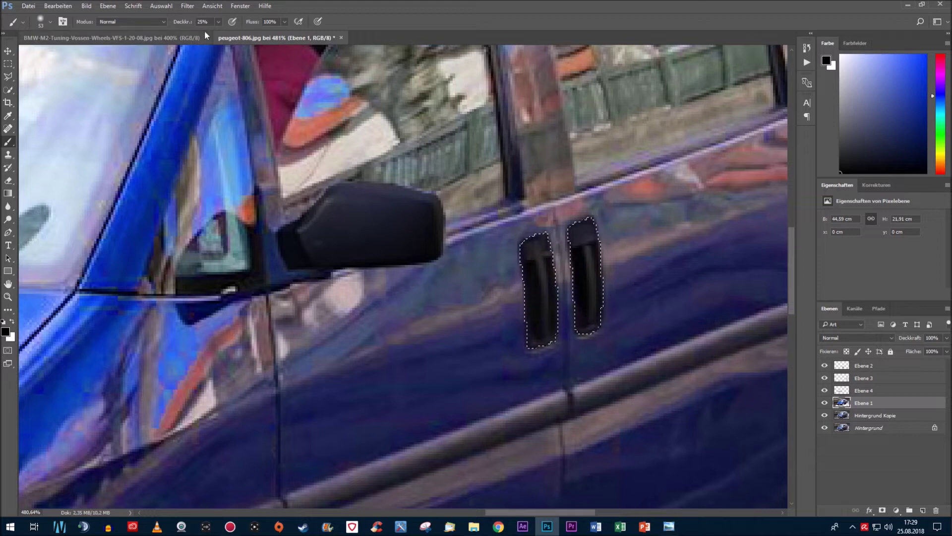
pyautogui.press('z')
pyautogui.hotkey('ctrl', '0')
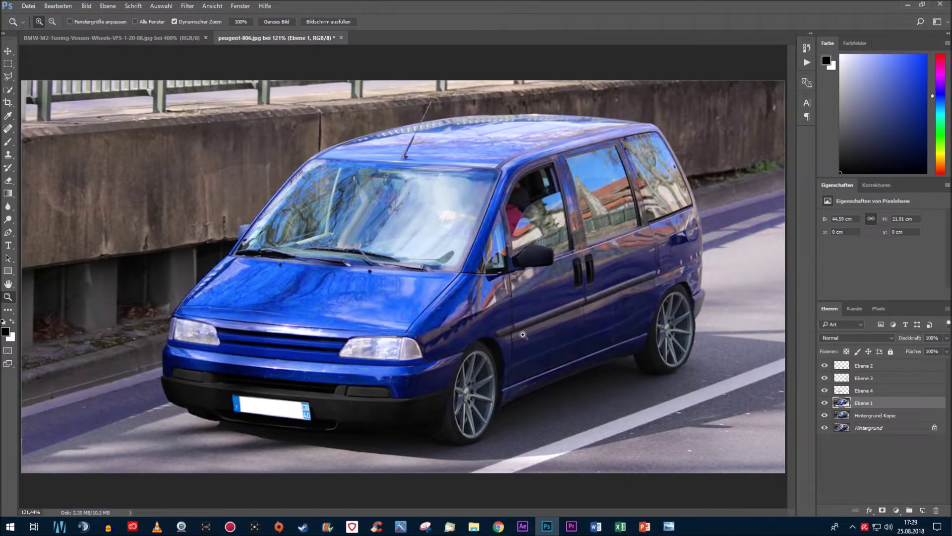
pyautogui.click(525, 339)
# At 400% zoom, spot-heal away the fuel cap, a door blemish and reflections above it
pyautogui.click(484, 302)
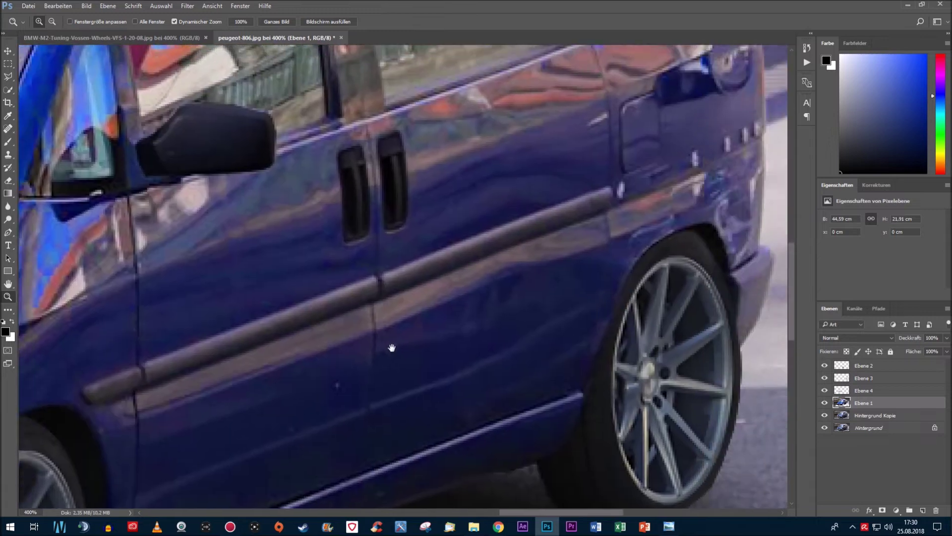
pyautogui.moveTo(648, 269); pyautogui.dragTo(447, 314)
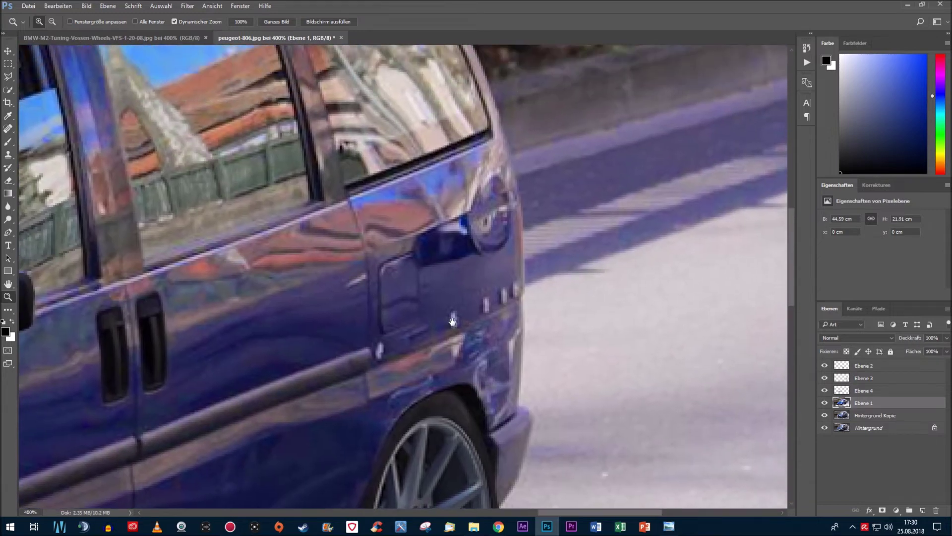
pyautogui.click(11, 129)
pyautogui.click(314, 320)
pyautogui.moveTo(402, 268); pyautogui.dragTo(414, 305)
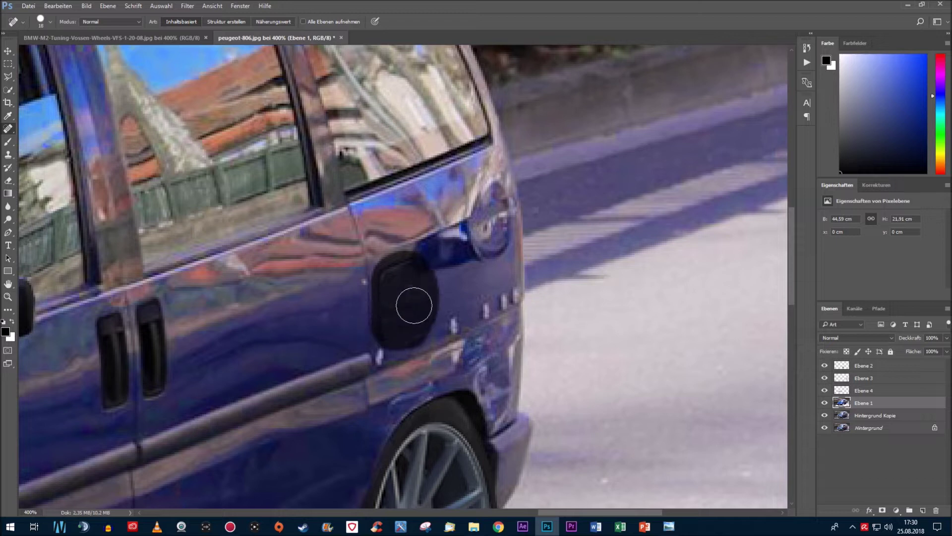
pyautogui.moveTo(415, 272)
pyautogui.mouseDown()
pyautogui.moveTo(471, 233)
pyautogui.moveTo(491, 183)
pyautogui.mouseUp()
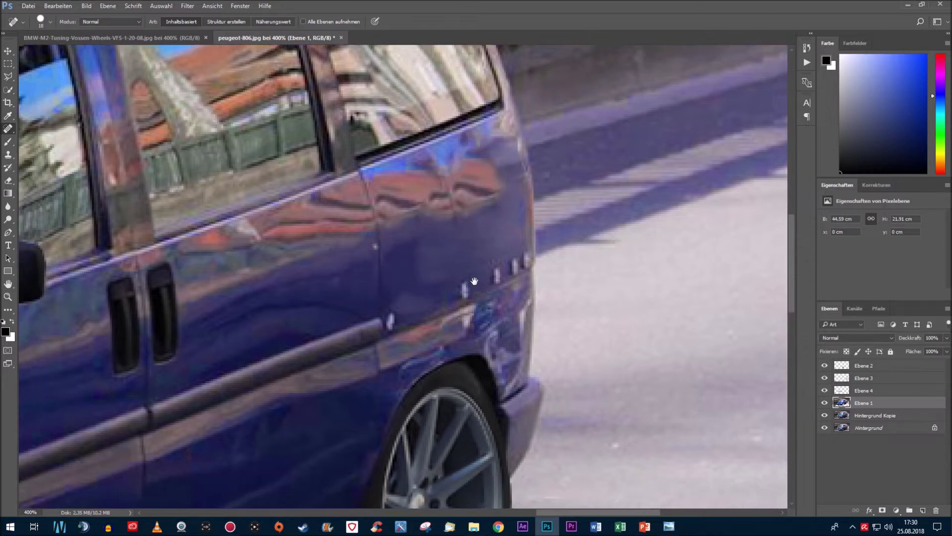
# Heal the bluish reflections near the door trim and above the rear wheel arch
pyautogui.scroll(-3, 472, 237)
pyautogui.moveTo(455, 266); pyautogui.dragTo(392, 297)
pyautogui.moveTo(447, 281); pyautogui.dragTo(417, 315)
pyautogui.moveTo(518, 342)
pyautogui.mouseDown()
pyautogui.moveTo(500, 240)
pyautogui.moveTo(493, 283)
pyautogui.mouseUp()
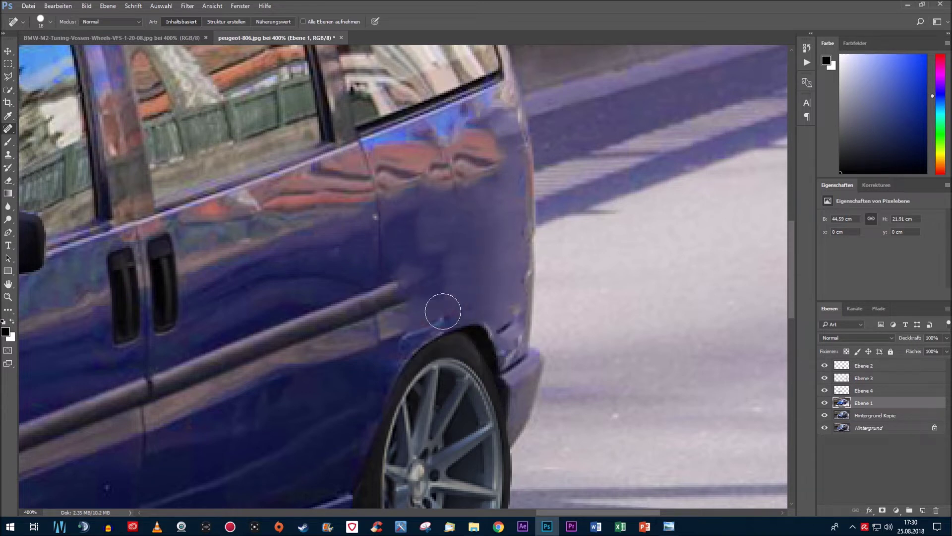
pyautogui.hscroll(-3, 471, 273)
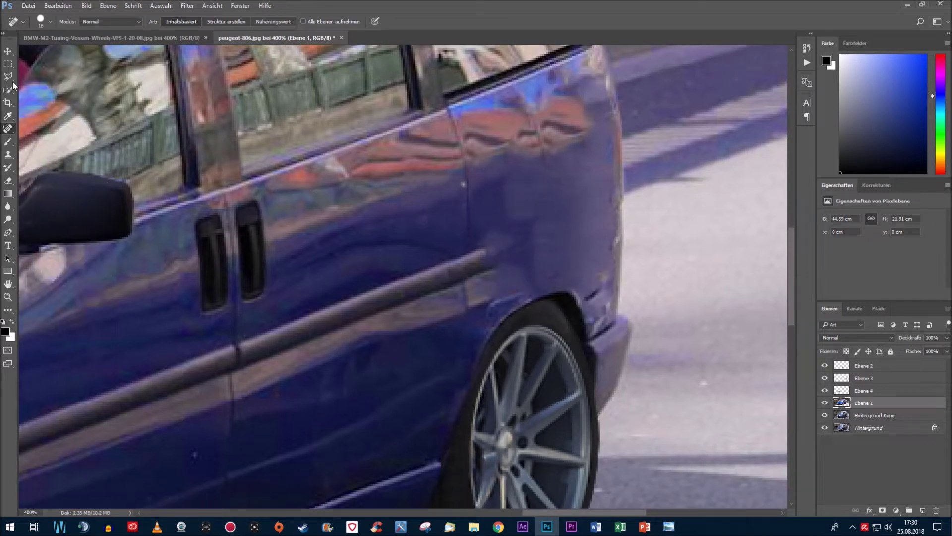
pyautogui.click(8, 76)
pyautogui.moveTo(462, 257); pyautogui.dragTo(457, 285)
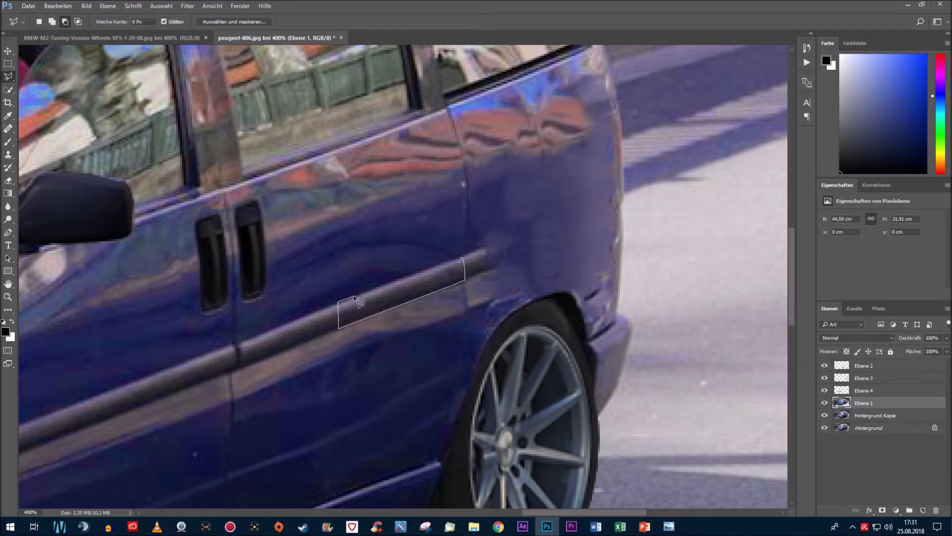
# Copy a trim strip section to a new layer, move it rearward, then undo the move
pyautogui.click(455, 268)
pyautogui.hotkey('ctrl', 'j')
pyautogui.hotkey('ctrl', 't')
pyautogui.moveTo(431, 284); pyautogui.dragTo(568, 232)
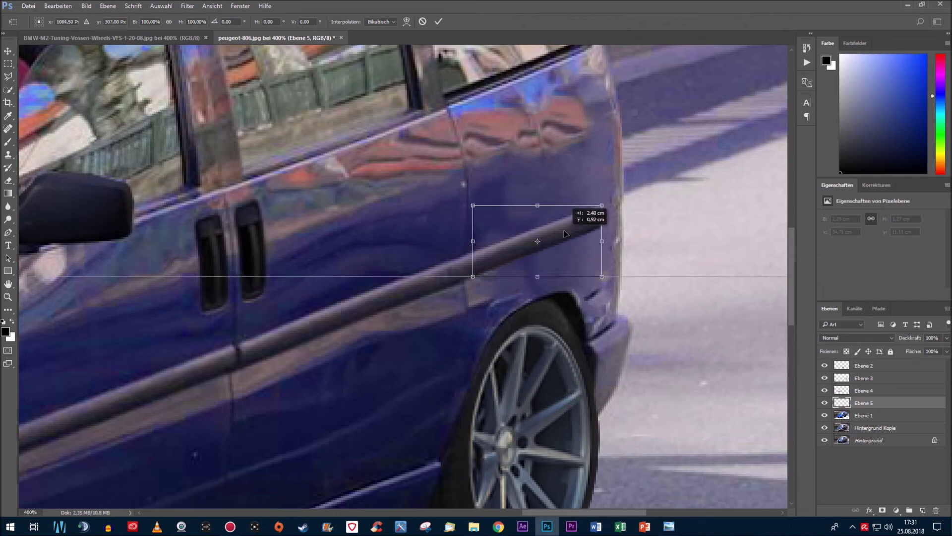
pyautogui.click(438, 21)
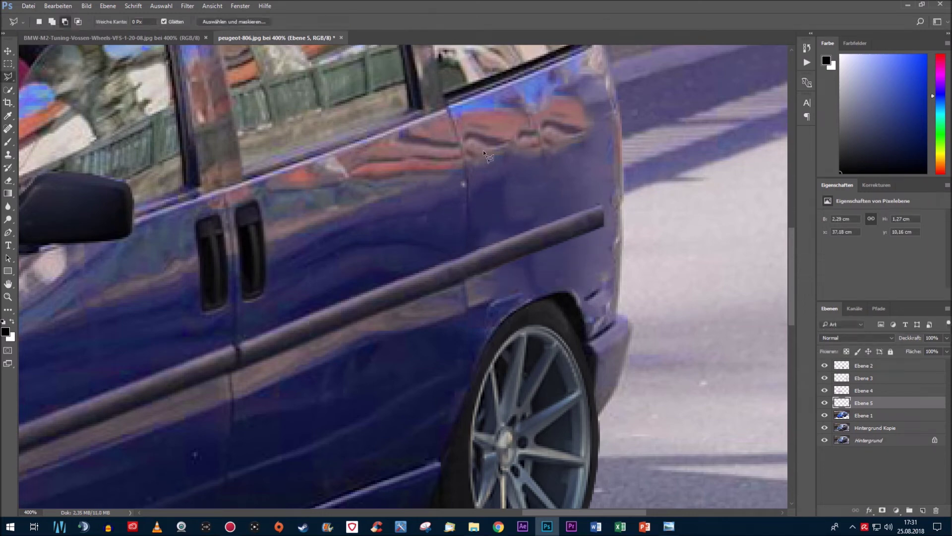
pyautogui.click(58, 5)
pyautogui.click(64, 34)
# Lasso the rear quarter panel and paint it with the sampled dark blue body colour
pyautogui.moveTo(524, 212); pyautogui.dragTo(388, 257)
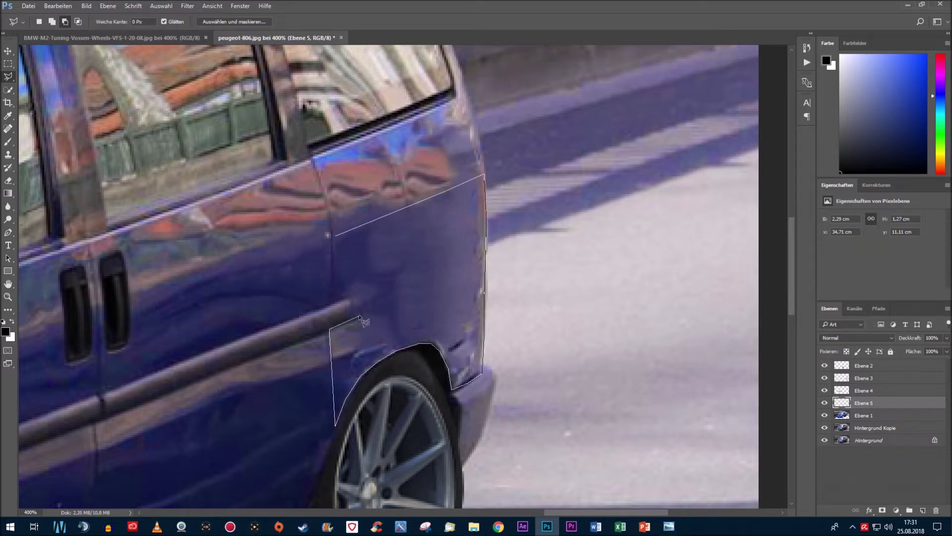
pyautogui.click(333, 301)
pyautogui.press('b')
pyautogui.keyDown('alt'); pyautogui.click(456, 376); pyautogui.keyUp('alt')
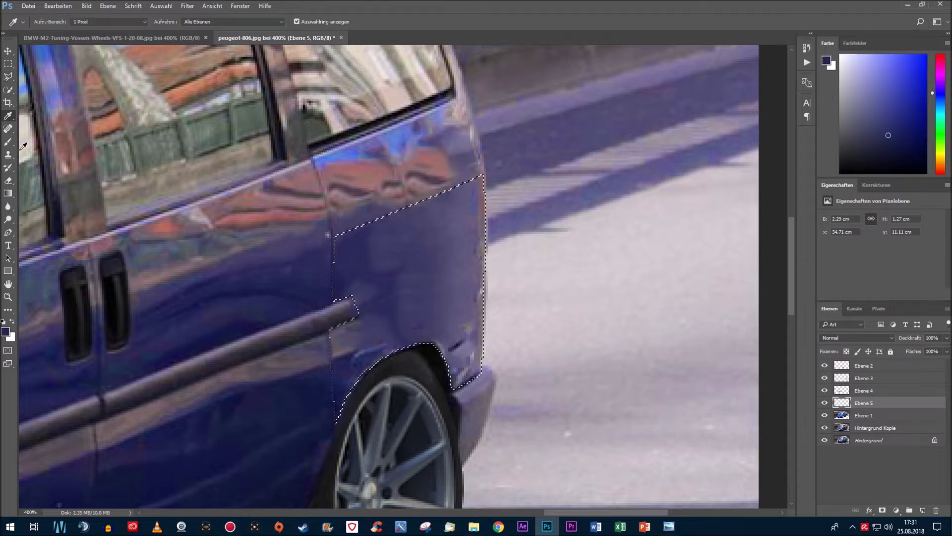
pyautogui.press('j')
pyautogui.moveTo(493, 347); pyautogui.dragTo(461, 342)
pyautogui.click(161, 5)
pyautogui.press('Escape')
pyautogui.click(398, 270)
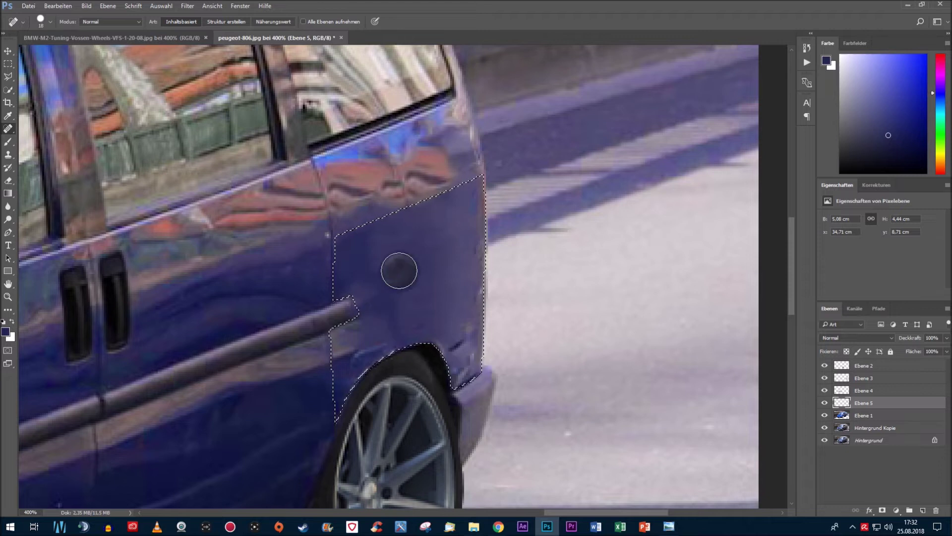
pyautogui.click(58, 5)
pyautogui.click(75, 36)
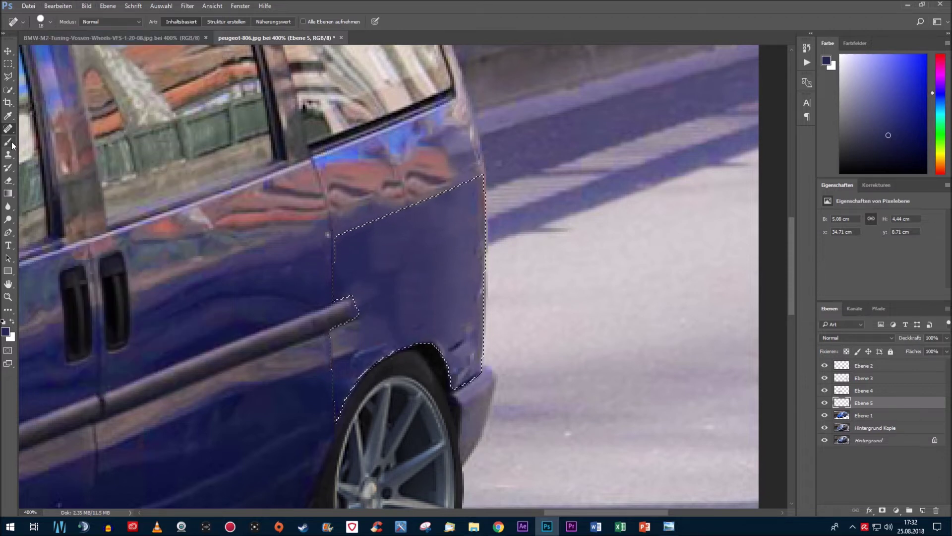
# Paint the panel on Ebene 1 with a soft brush, then deselect the rear panel
pyautogui.hotkey('alt', '[')
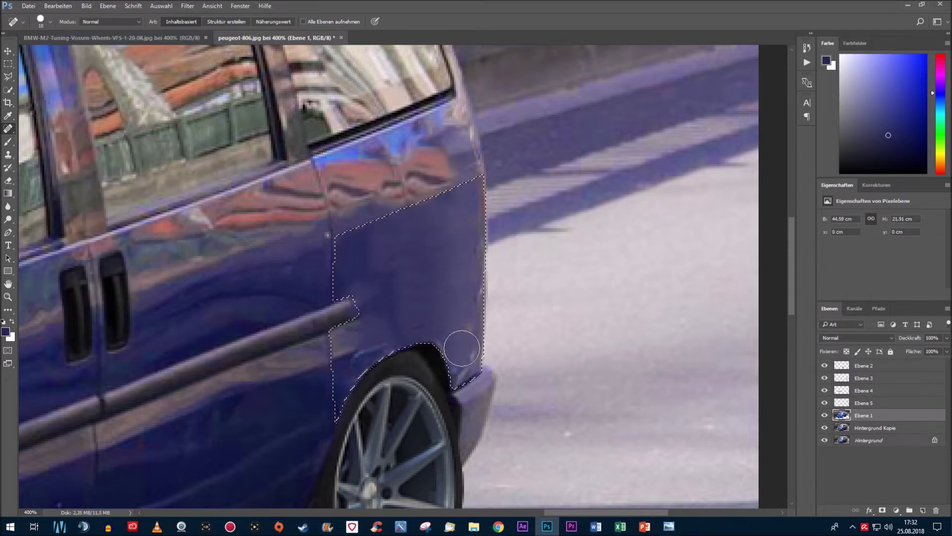
pyautogui.press('b')
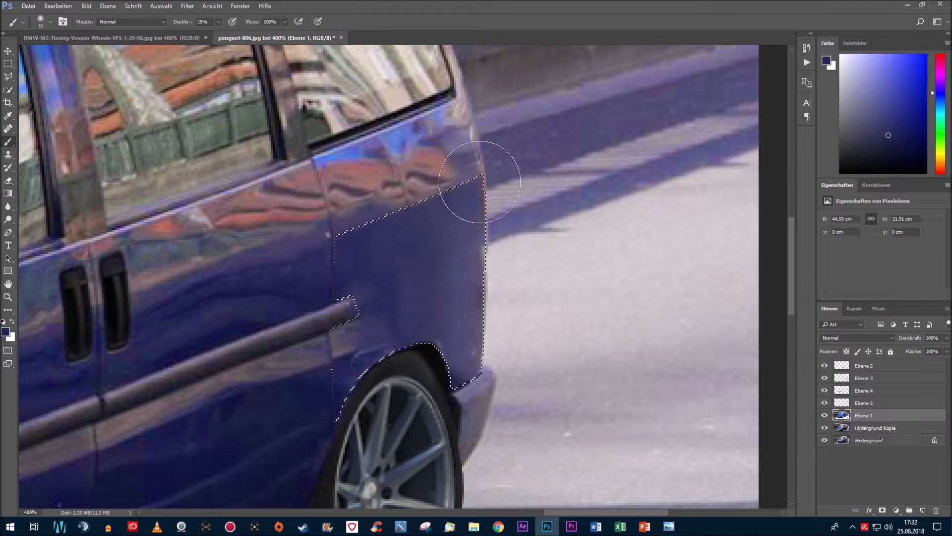
pyautogui.click(86, 6)
pyautogui.click(183, 29)
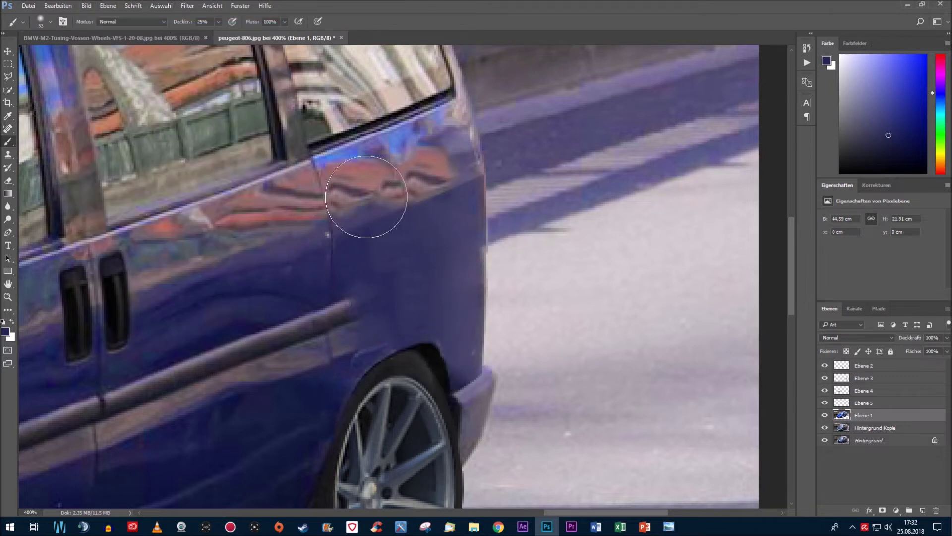
pyautogui.click(8, 77)
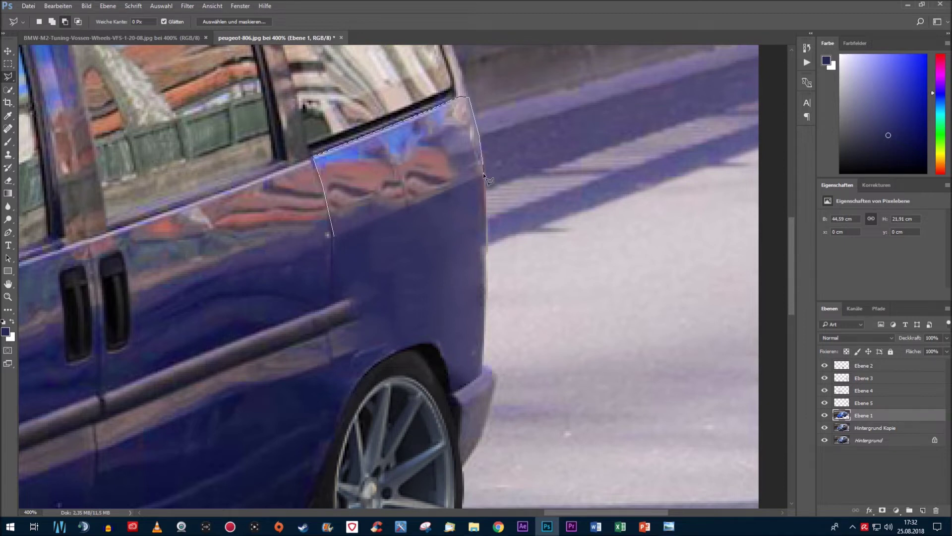
# Lasso the upper rear panel, cover its reflections with blue using a size-20 brush, then deselect
pyautogui.doubleClick(399, 218)
pyautogui.press('b')
pyautogui.rightClick(380, 222)
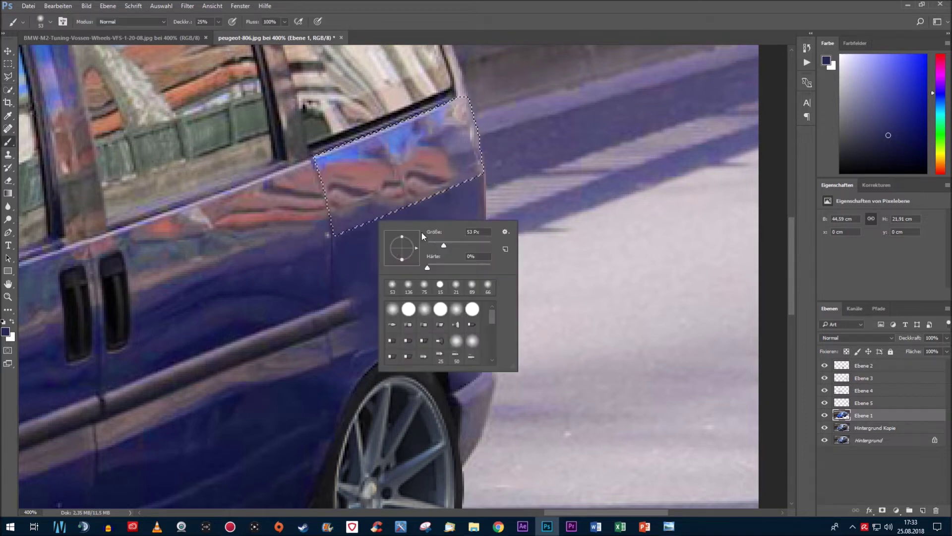
pyautogui.moveTo(454, 245); pyautogui.dragTo(433, 245)
pyautogui.press('Return')
pyautogui.moveTo(451, 194)
pyautogui.mouseDown()
pyautogui.moveTo(494, 162)
pyautogui.moveTo(390, 198)
pyautogui.mouseUp()
pyautogui.hotkey('ctrl', 'd')
pyautogui.rightClick(385, 253)
pyautogui.moveTo(437, 276); pyautogui.dragTo(459, 276)
pyautogui.press('Return')
# Copy the side trim strip to Ebene 6 and stretch it to the van's back edge
pyautogui.click(161, 5)
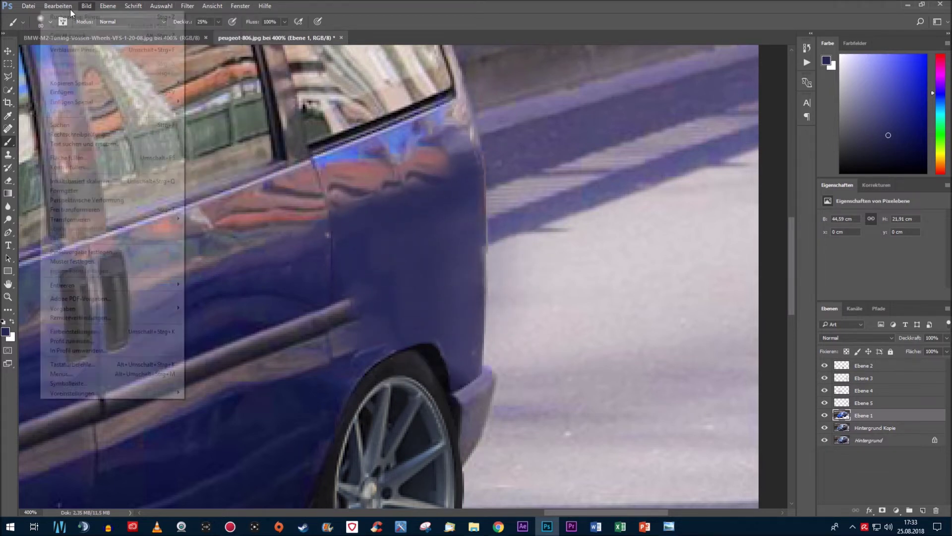
pyautogui.moveTo(404, 276); pyautogui.dragTo(528, 222)
pyautogui.click(7, 77)
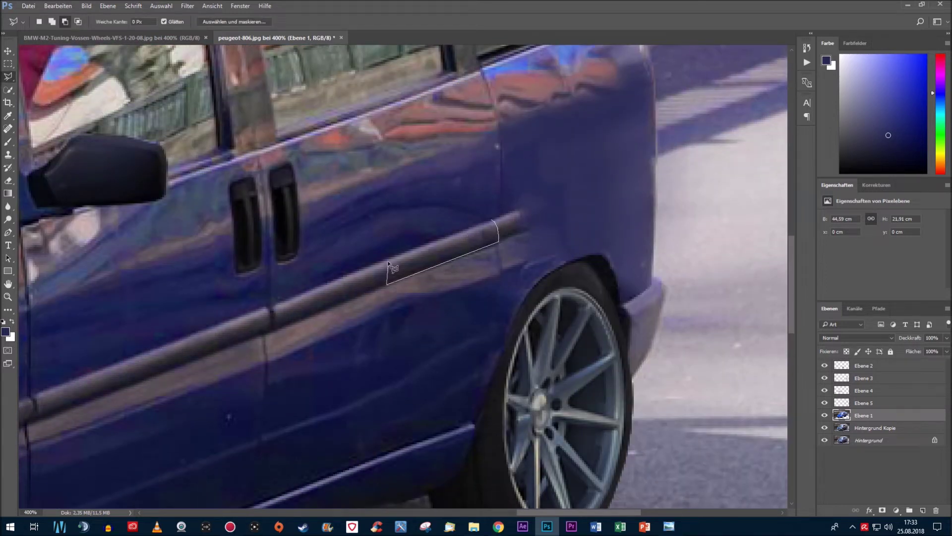
pyautogui.hotkey('ctrl', 'j')
pyautogui.hotkey('ctrl', 't')
pyautogui.moveTo(491, 222); pyautogui.dragTo(600, 183)
pyautogui.click(438, 22)
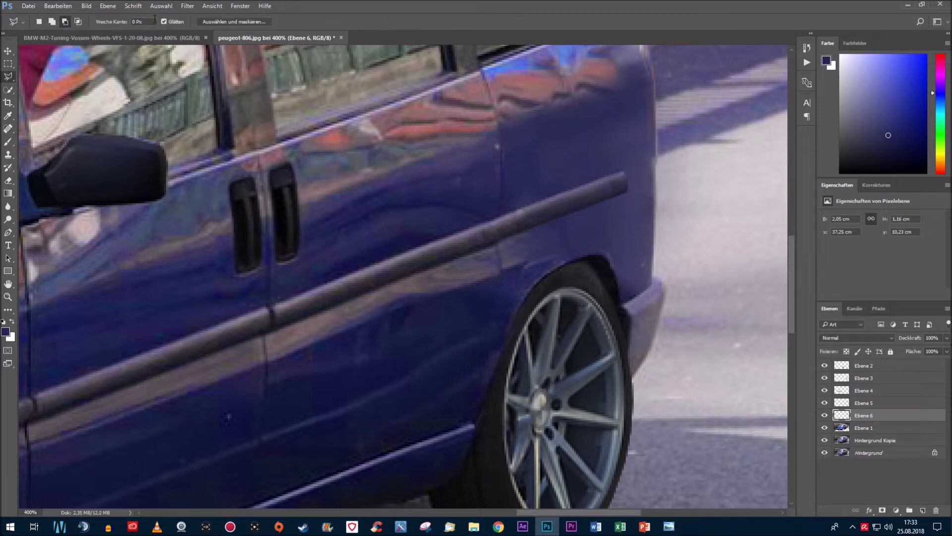
pyautogui.press('z')
pyautogui.hotkey('ctrl', '0')
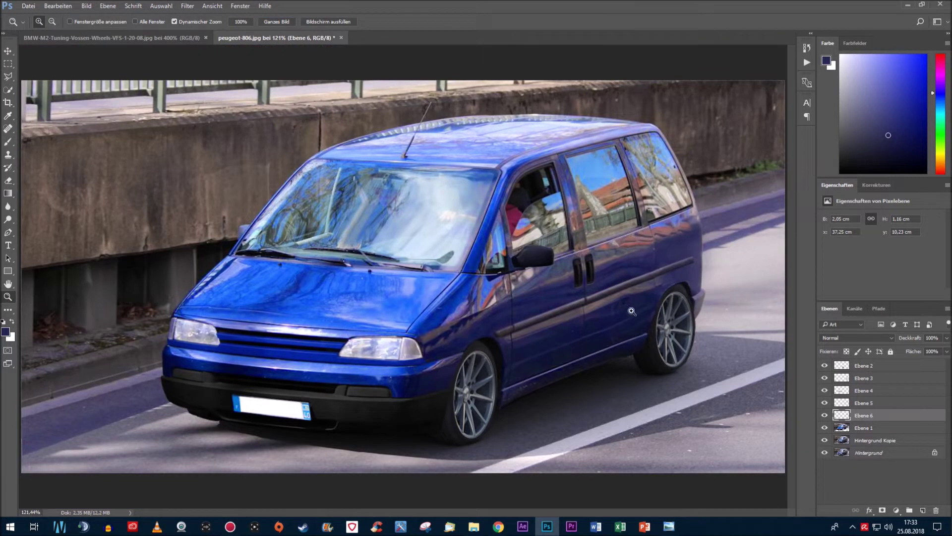
# Copy the rear bumper corner from Ebene 1, scale it to 144%, and erase its excess
pyautogui.click(631, 311)
pyautogui.click(632, 311)
pyautogui.hotkey('alt', '[')
pyautogui.press('l')
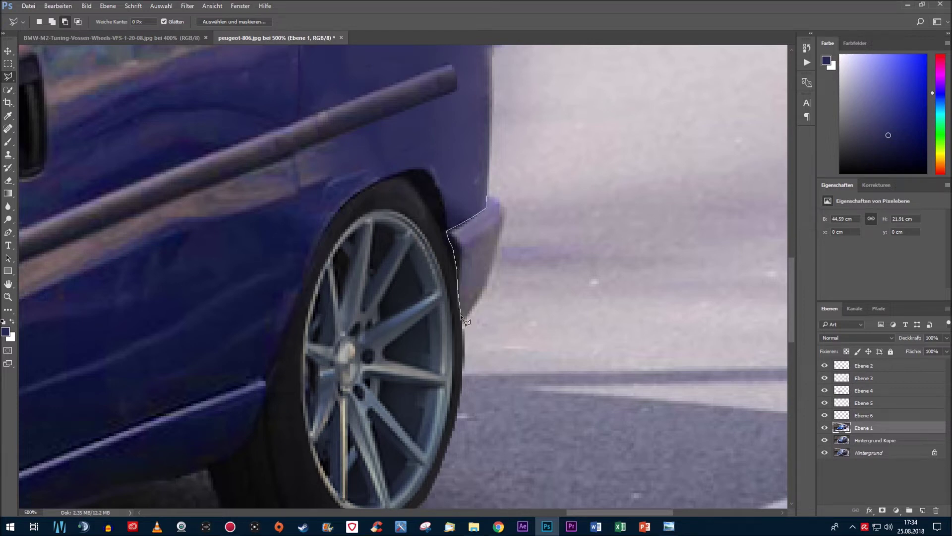
pyautogui.hotkey('ctrl', 'j')
pyautogui.hotkey('ctrl', 't')
pyautogui.moveTo(506, 323)
pyautogui.mouseDown()
pyautogui.moveTo(531, 366)
pyautogui.moveTo(506, 314)
pyautogui.mouseUp()
pyautogui.press('Return')
pyautogui.press('e')
pyautogui.moveTo(522, 191); pyautogui.dragTo(505, 184)
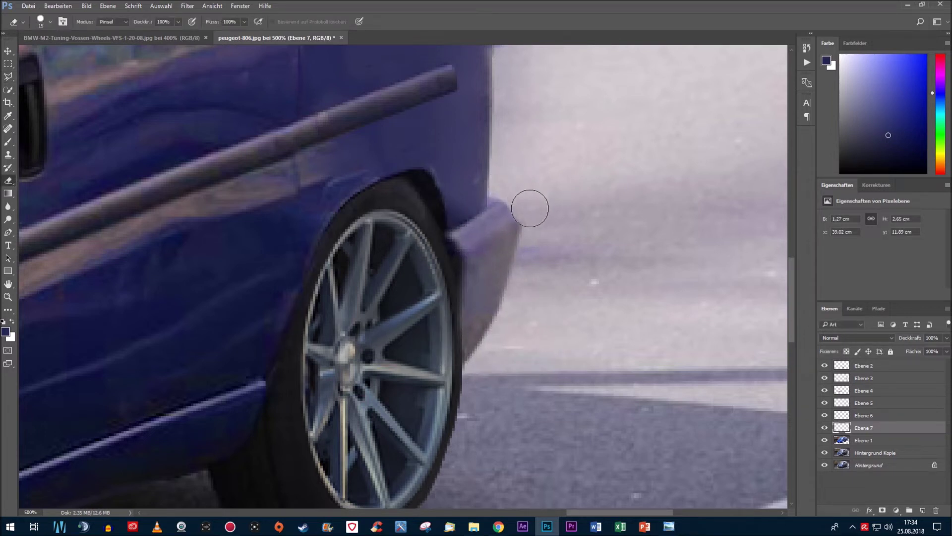
# Lasso the enlarged rear bumper corner, paint it black, and deselect
pyautogui.press('l')
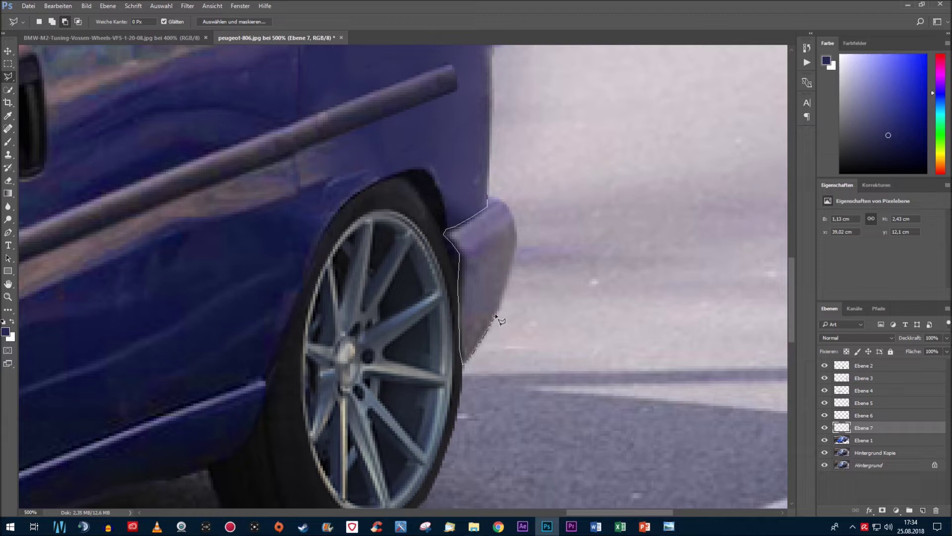
pyautogui.click(488, 197)
pyautogui.press('b')
pyautogui.press('d')
pyautogui.moveTo(511, 307); pyautogui.dragTo(548, 340)
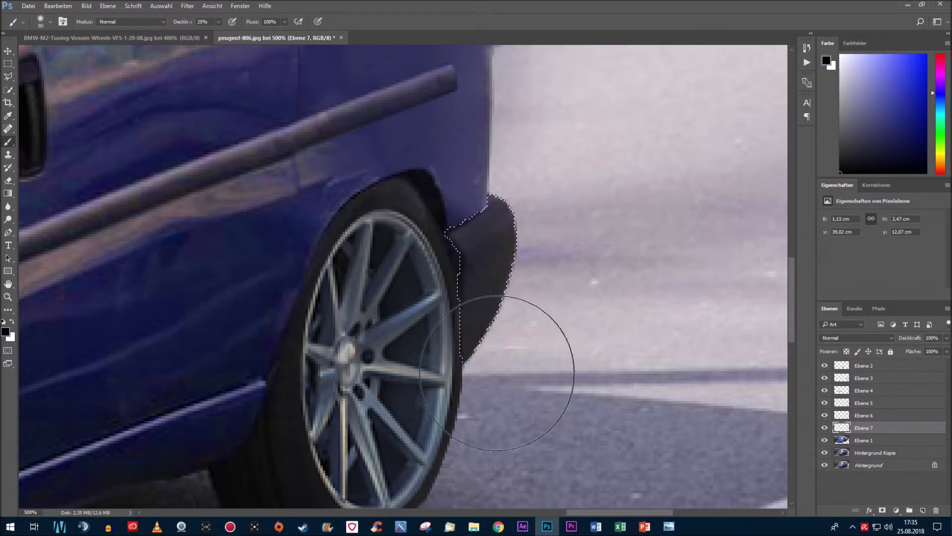
pyautogui.press('z')
pyautogui.hotkey('ctrl', '0')
pyautogui.hotkey('ctrl', 'd')
pyautogui.moveTo(553, 383)
pyautogui.mouseDown()
pyautogui.moveTo(574, 347)
pyautogui.moveTo(468, 304)
pyautogui.mouseUp()
pyautogui.press('l')
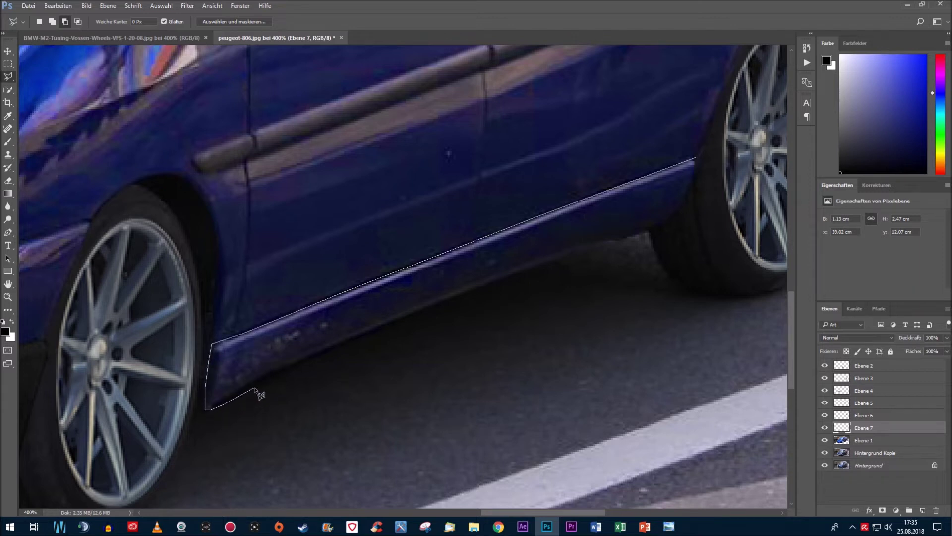
# Copy the side sill to Ebene 8, enlarge it and shift it left
pyautogui.doubleClick(689, 191)
pyautogui.hotkey('ctrl', 'j')
pyautogui.hotkey('ctrl', 't')
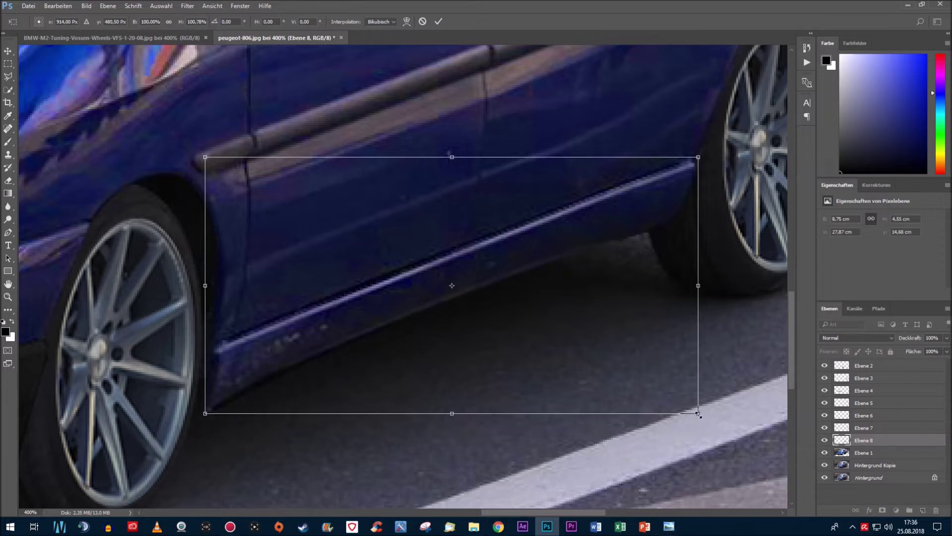
pyautogui.moveTo(698, 411); pyautogui.dragTo(759, 447)
pyautogui.moveTo(758, 301)
pyautogui.mouseDown()
pyautogui.moveTo(697, 301)
pyautogui.moveTo(668, 227)
pyautogui.mouseUp()
pyautogui.moveTo(633, 378); pyautogui.dragTo(731, 436)
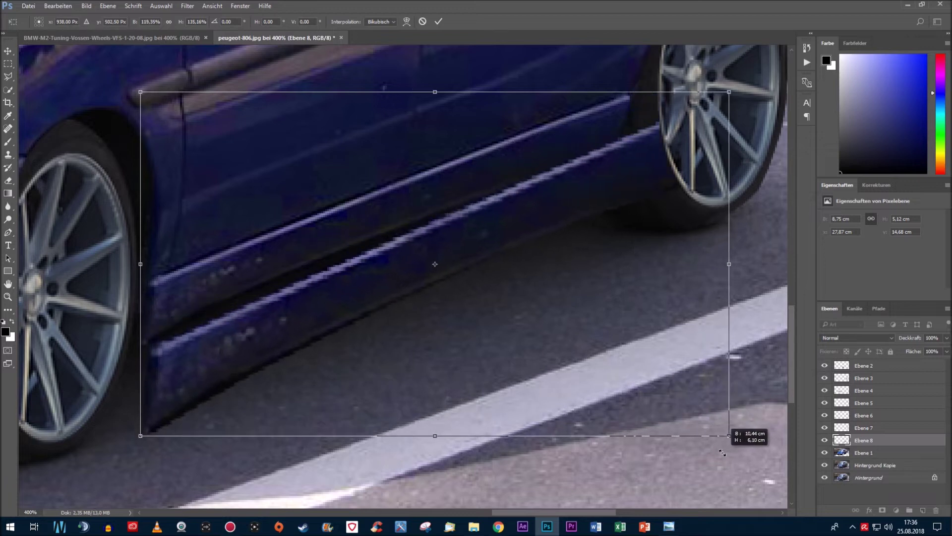
pyautogui.moveTo(586, 227); pyautogui.dragTo(490, 228)
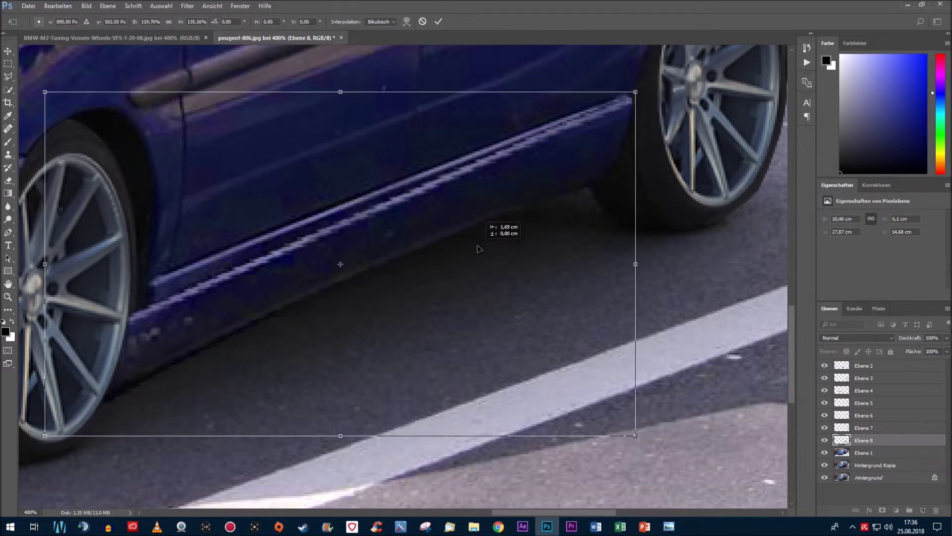
# Warp the sill copy, bending its left edge and corners toward the front wheel arch
pyautogui.rightClick(43, 322)
pyautogui.click(75, 231)
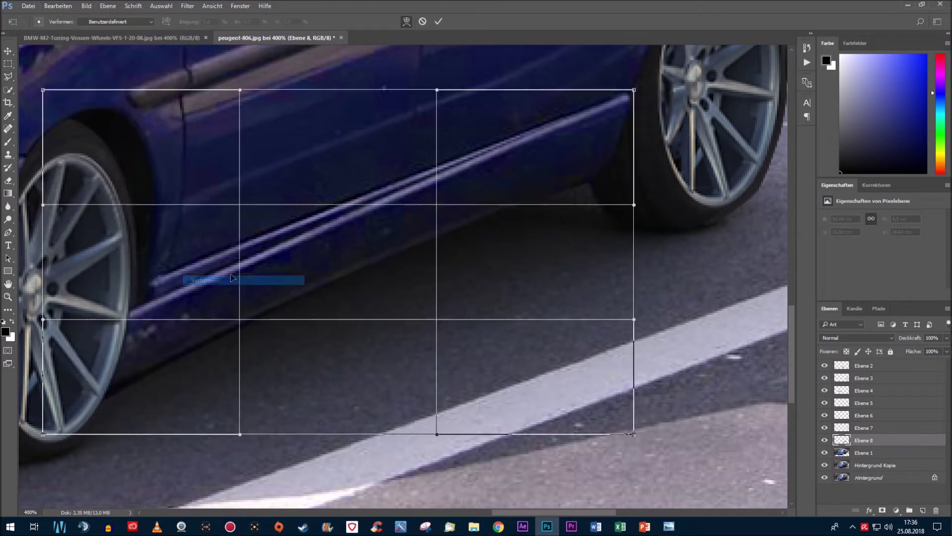
pyautogui.moveTo(43, 321); pyautogui.dragTo(171, 198)
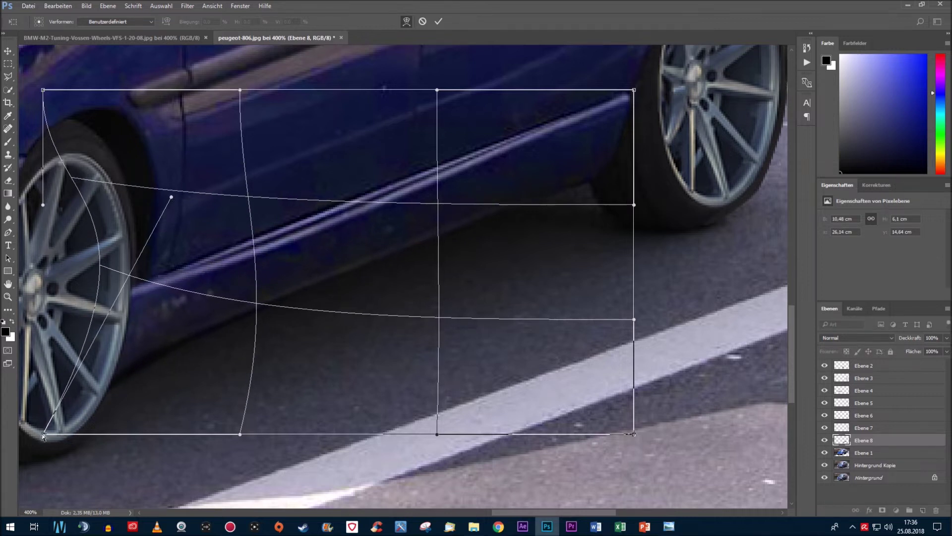
pyautogui.moveTo(43, 435); pyautogui.dragTo(133, 378)
pyautogui.moveTo(42, 205); pyautogui.dragTo(99, 215)
pyautogui.moveTo(235, 131); pyautogui.dragTo(239, 212)
pyautogui.moveTo(240, 434); pyautogui.dragTo(229, 413)
# Fine-tune the warp's lower and left corners and commit the curved sill
pyautogui.moveTo(134, 379); pyautogui.dragTo(139, 350)
pyautogui.moveTo(143, 179); pyautogui.dragTo(145, 187)
pyautogui.moveTo(43, 89); pyautogui.dragTo(38, 87)
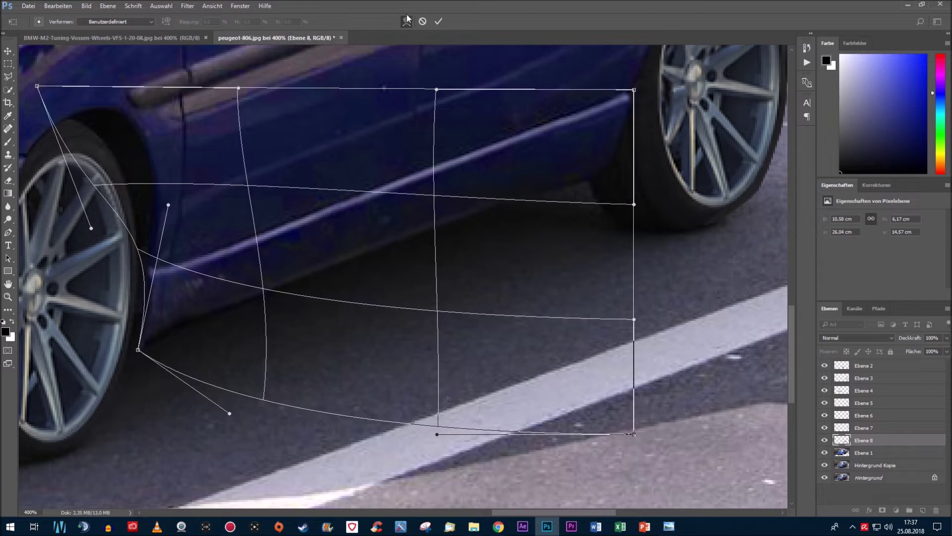
pyautogui.press('Return')
pyautogui.press('z')
pyautogui.click(276, 21)
pyautogui.click(561, 397)
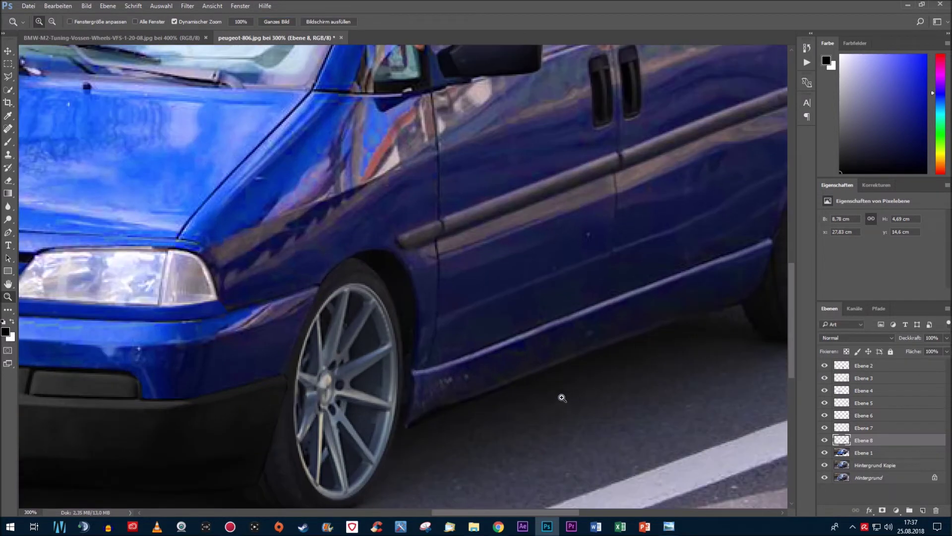
# At 500% zoom, re-warp the sill's front edge snugly against the front wheel arch
pyautogui.click(77, 9)
pyautogui.press('e')
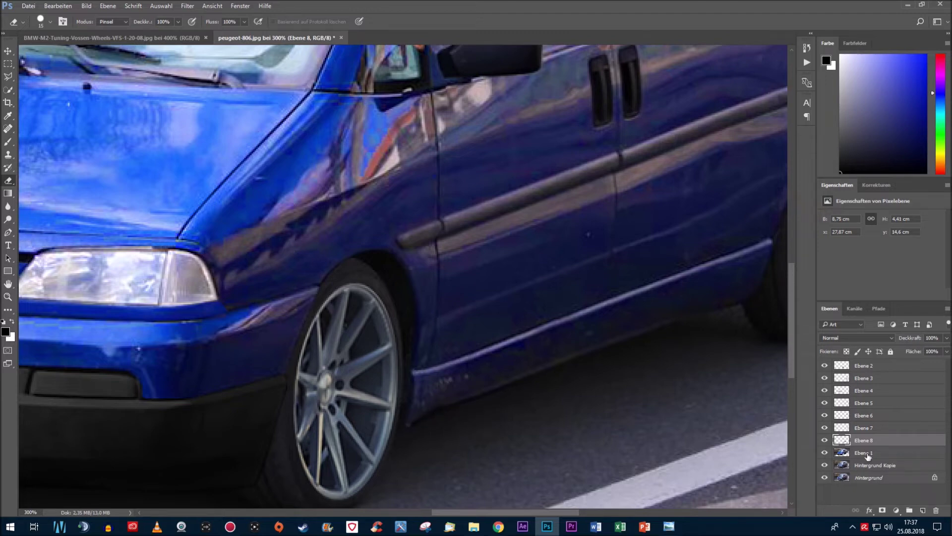
pyautogui.press('z')
pyautogui.click(479, 422)
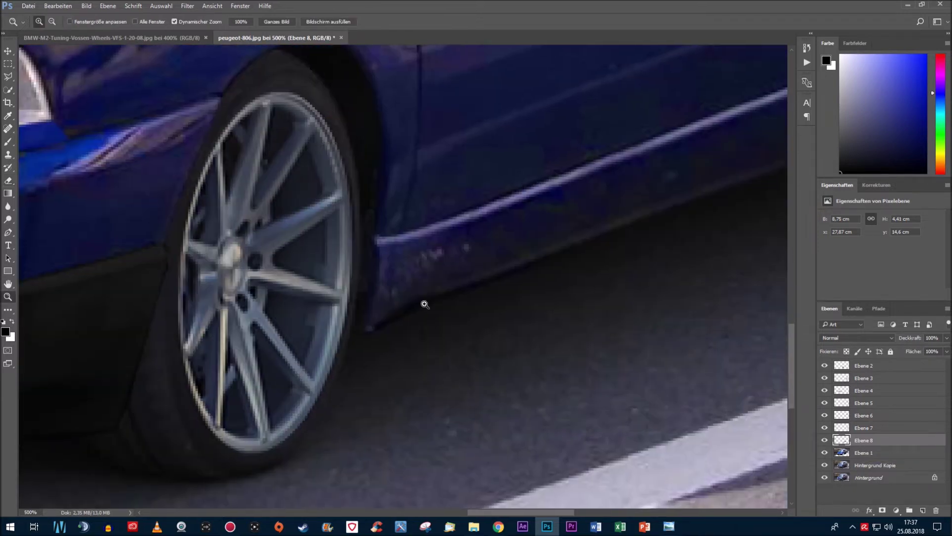
pyautogui.click(58, 5)
pyautogui.click(245, 281)
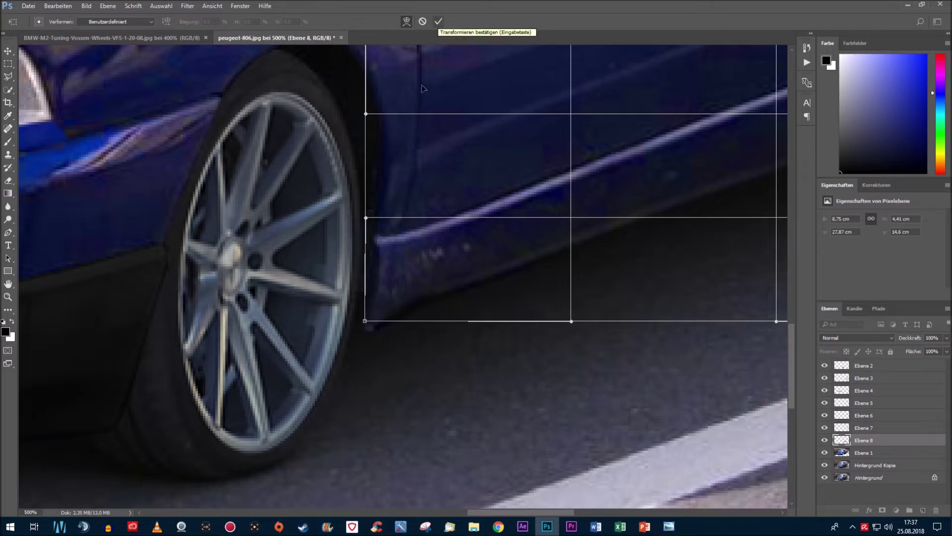
pyautogui.moveTo(366, 218); pyautogui.dragTo(368, 221)
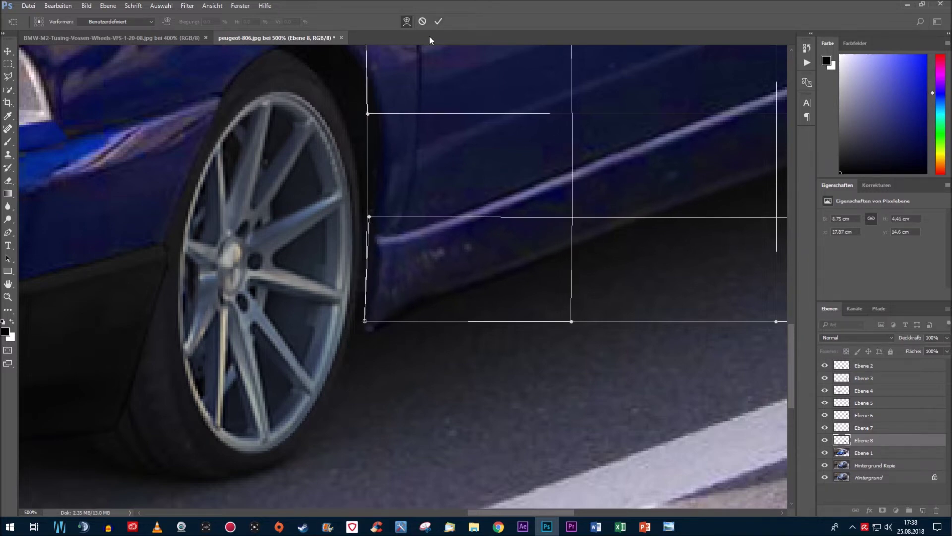
pyautogui.press('Return')
pyautogui.hotkey('ctrl', '0')
pyautogui.scroll(5, 502, 304)
pyautogui.press('l')
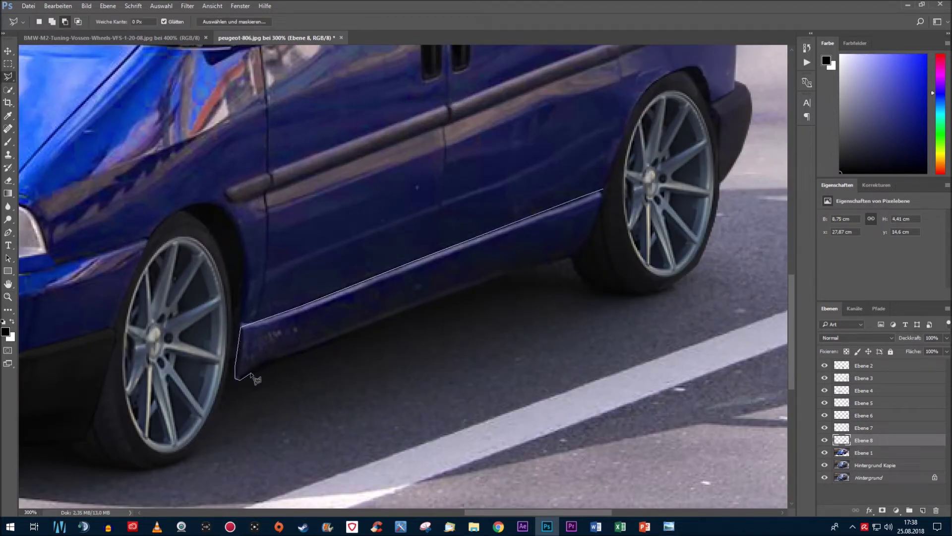
# Close the sill selection, paint the rocker panel dark and deselect
pyautogui.click(604, 194)
pyautogui.press('b')
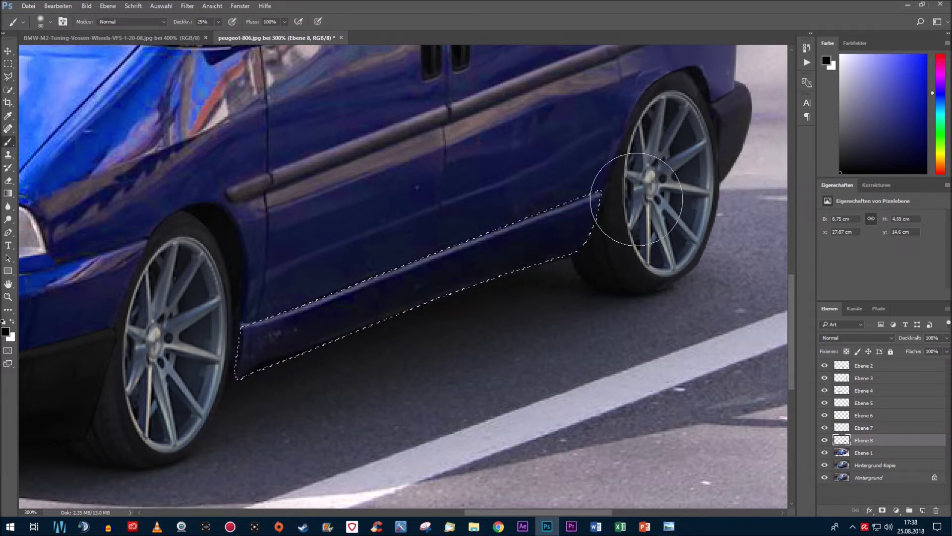
pyautogui.moveTo(637, 198); pyautogui.dragTo(117, 372)
pyautogui.hotkey('ctrl', 'd')
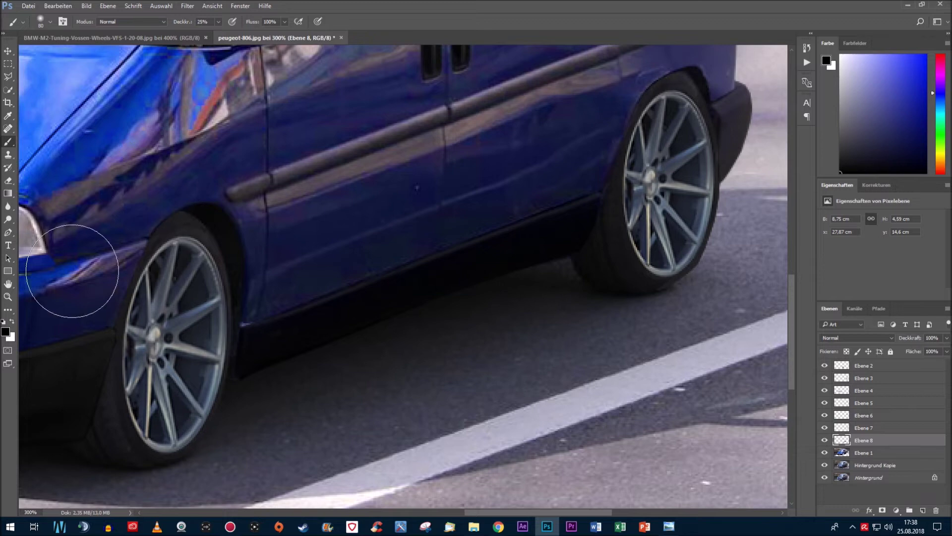
# Restore the sill selection, zoom to the front-wheel corner and sample the dark navy
pyautogui.press('z')
pyautogui.hotkey('ctrl', '0')
pyautogui.click(58, 6)
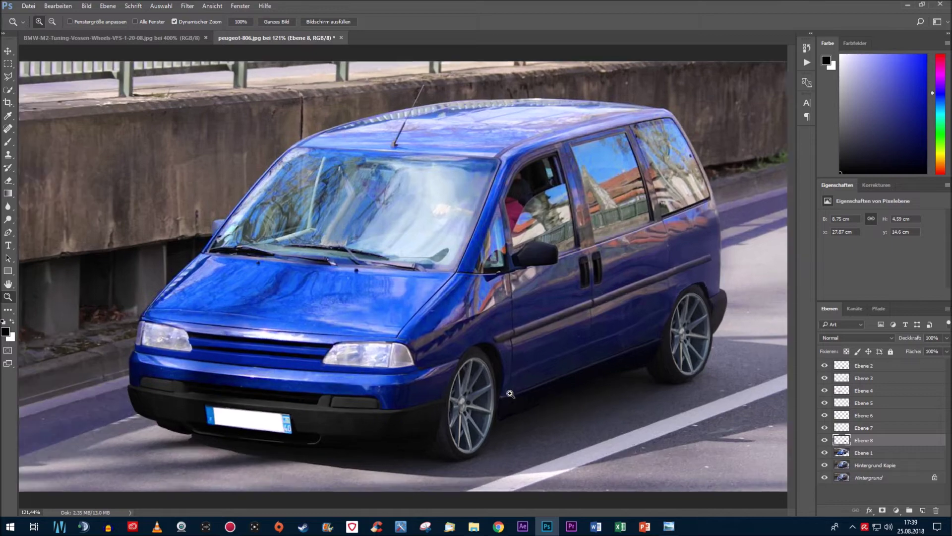
pyautogui.moveTo(550, 427); pyautogui.dragTo(645, 426)
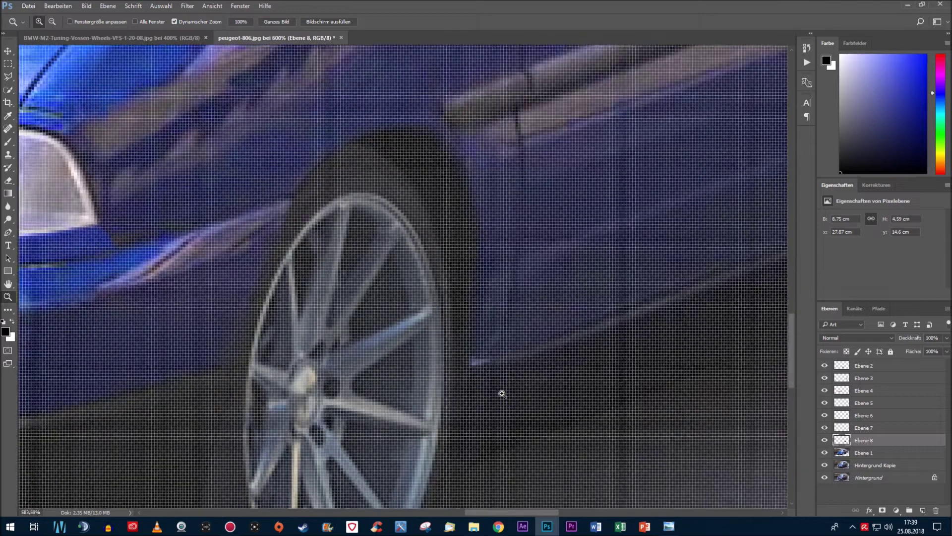
pyautogui.moveTo(385, 297); pyautogui.dragTo(379, 284)
pyautogui.press('l')
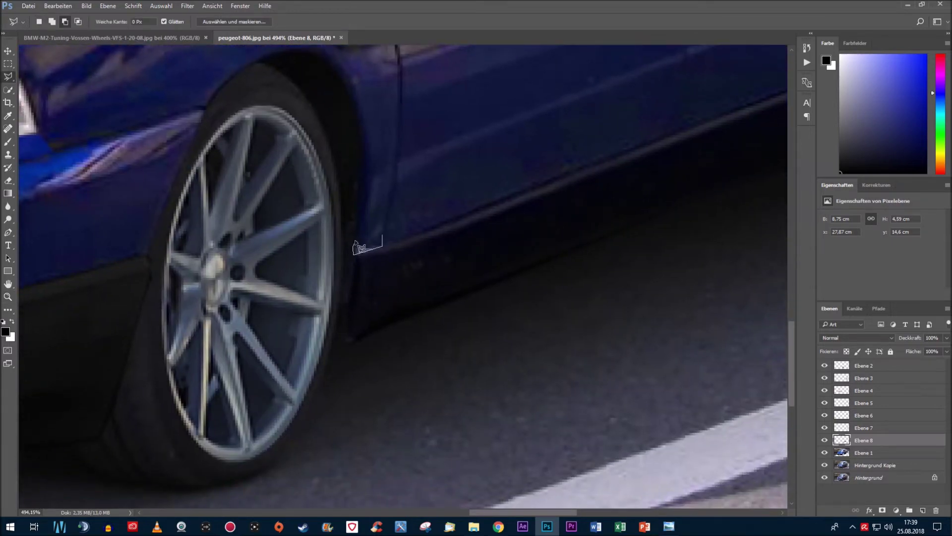
pyautogui.press('b')
pyautogui.keyDown('alt'); pyautogui.click(357, 238); pyautogui.keyUp('alt')
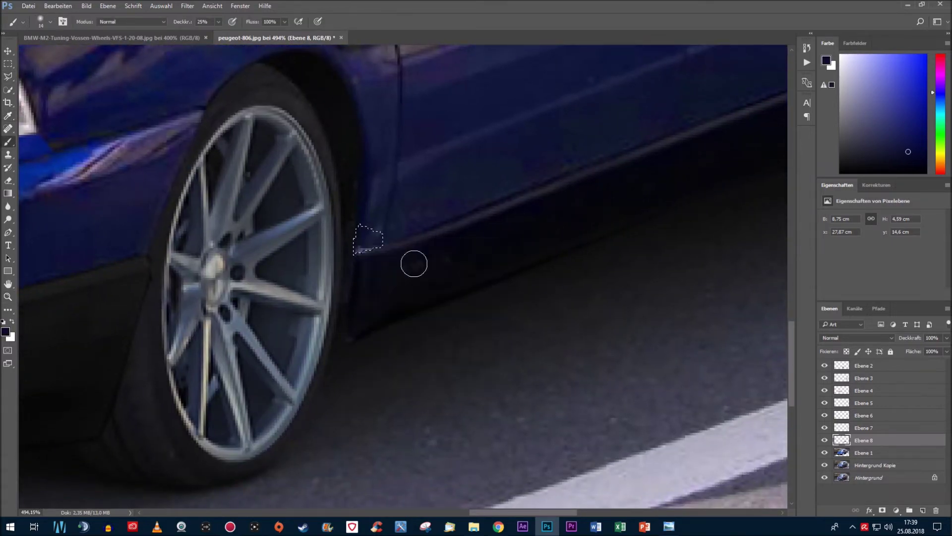
# Clear the selection, fit the whole van in view, then zoom toward the side doors
pyautogui.click(161, 6)
pyautogui.click(184, 27)
pyautogui.press('z')
pyautogui.hotkey('ctrl', '0')
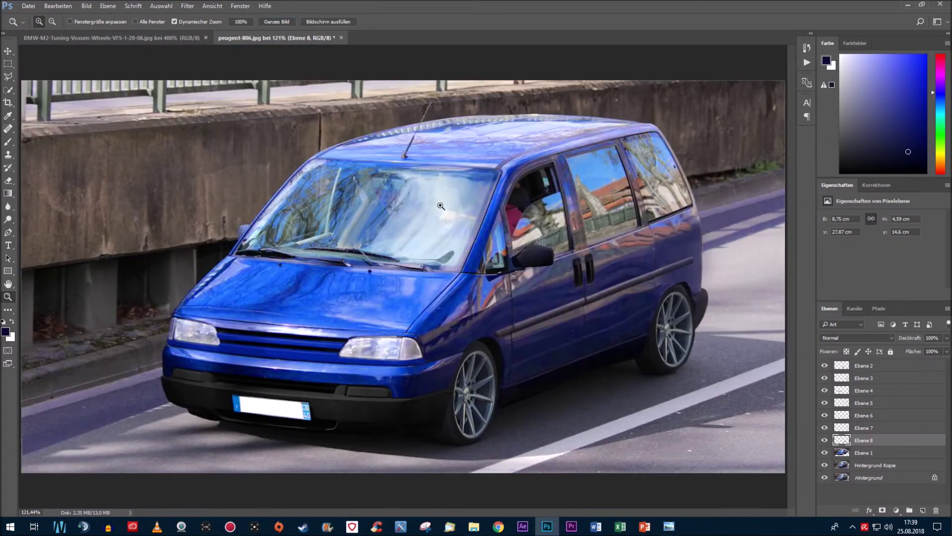
pyautogui.click(592, 311)
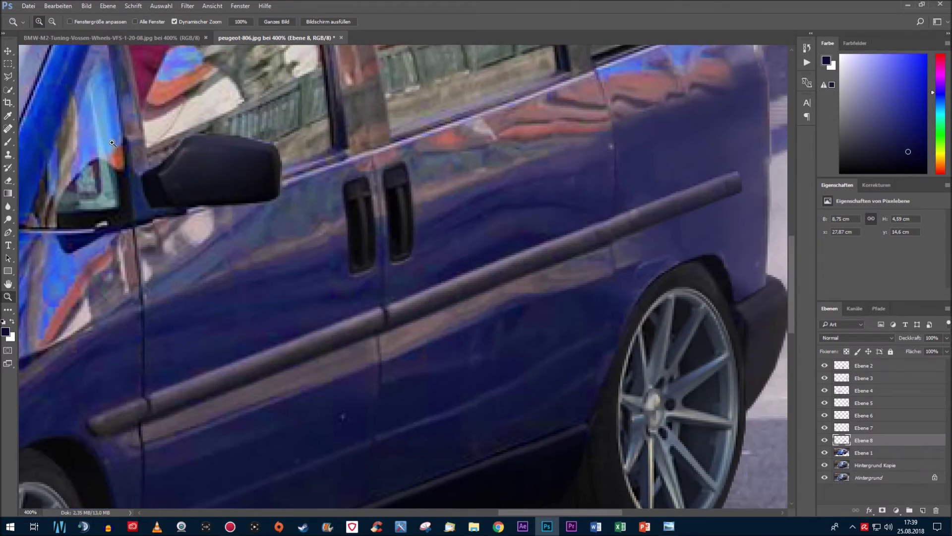
# Outline the side trim strip with the Polygonal Lasso and paint it darker
pyautogui.click(7, 77)
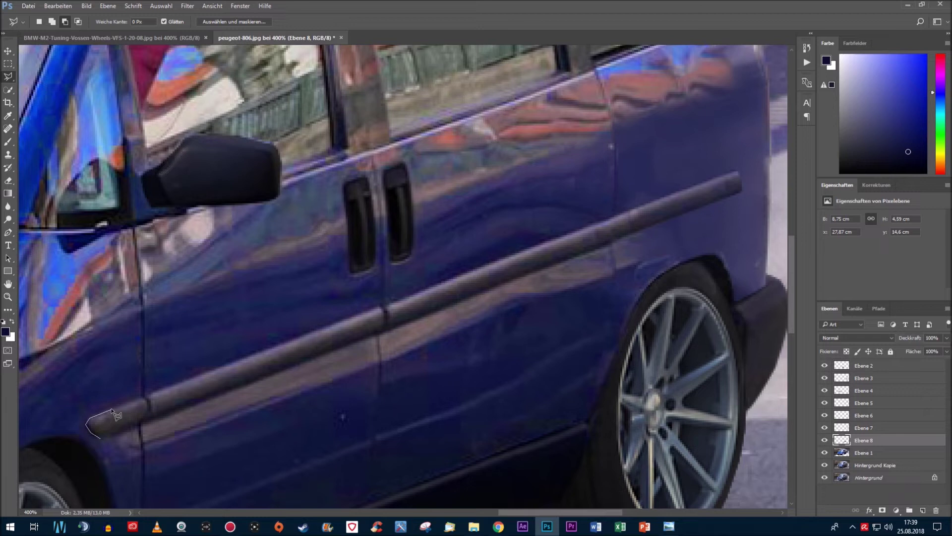
pyautogui.click(383, 308)
pyautogui.click(517, 252)
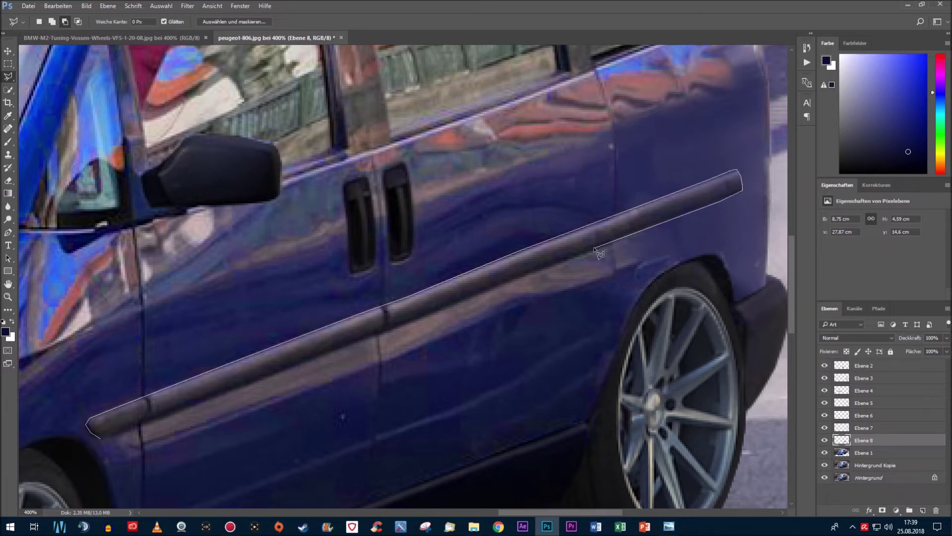
pyautogui.click(102, 438)
pyautogui.press('b')
pyautogui.rightClick(170, 329)
pyautogui.press('Escape')
pyautogui.moveTo(130, 412)
pyautogui.mouseDown()
pyautogui.moveTo(755, 170)
pyautogui.moveTo(89, 404)
pyautogui.moveTo(266, 355)
pyautogui.mouseUp()
# Undo the trim strip painting and reset the colours to default black
pyautogui.click(87, 6)
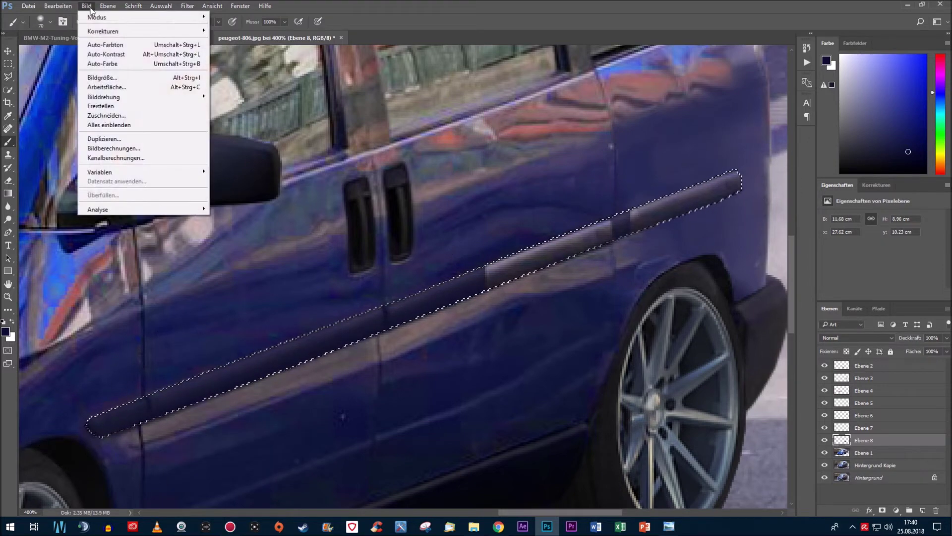
pyautogui.click(77, 32)
pyautogui.hotkey('ctrl', 'z')
pyautogui.press('d')
# Apply a Black & White conversion to the trim on Ebene 1, turning it grey
pyautogui.moveTo(103, 31)
pyautogui.click(58, 6)
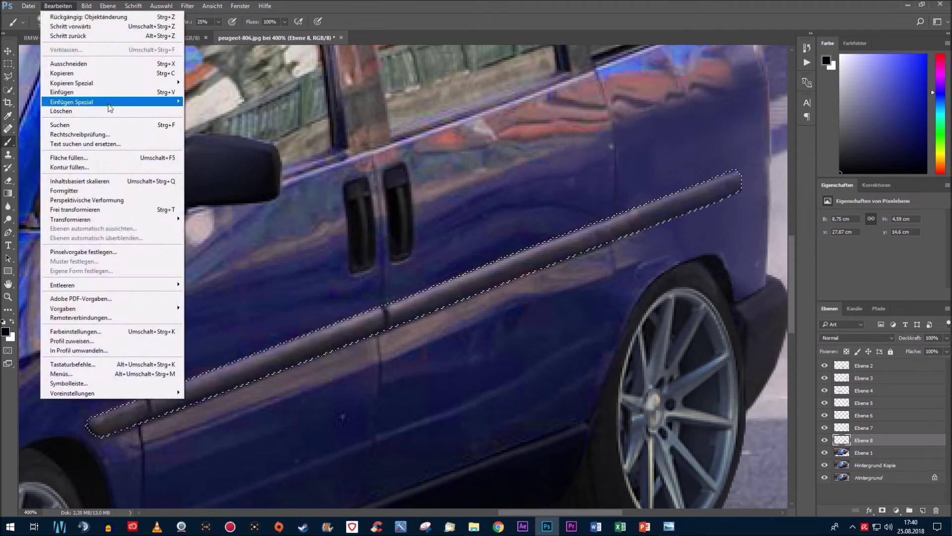
pyautogui.click(873, 453)
pyautogui.click(87, 6)
pyautogui.click(236, 89)
pyautogui.press('Return')
pyautogui.click(86, 5)
pyautogui.click(277, 82)
# Darken the selected trim strip with Hue/Saturation at Lightness -61
pyautogui.moveTo(799, 186); pyautogui.dragTo(767, 188)
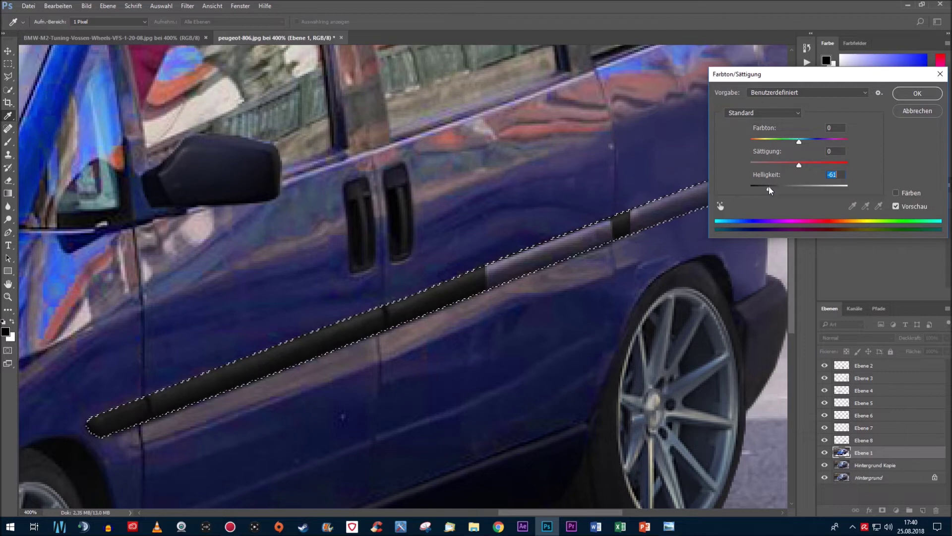
pyautogui.press('Return')
pyautogui.press('b')
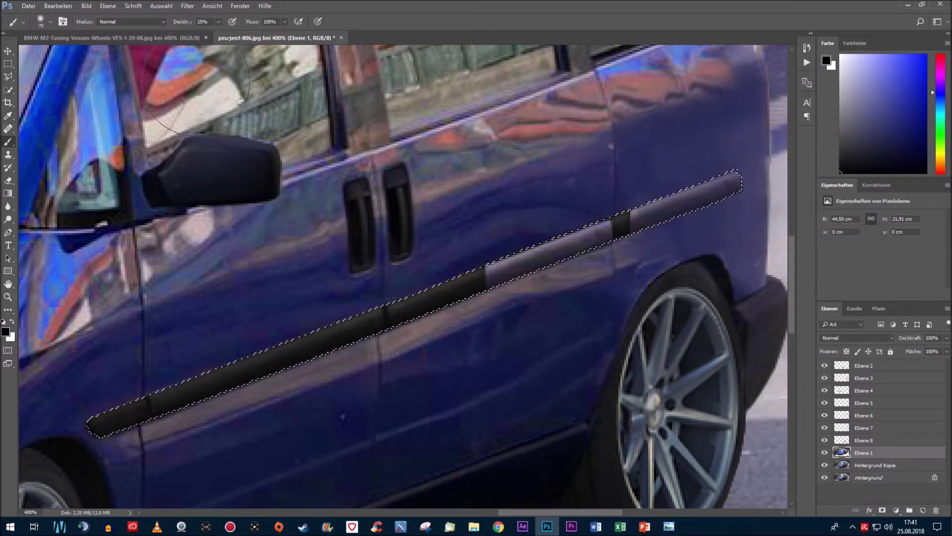
pyautogui.click(864, 440)
pyautogui.click(87, 6)
pyautogui.click(260, 93)
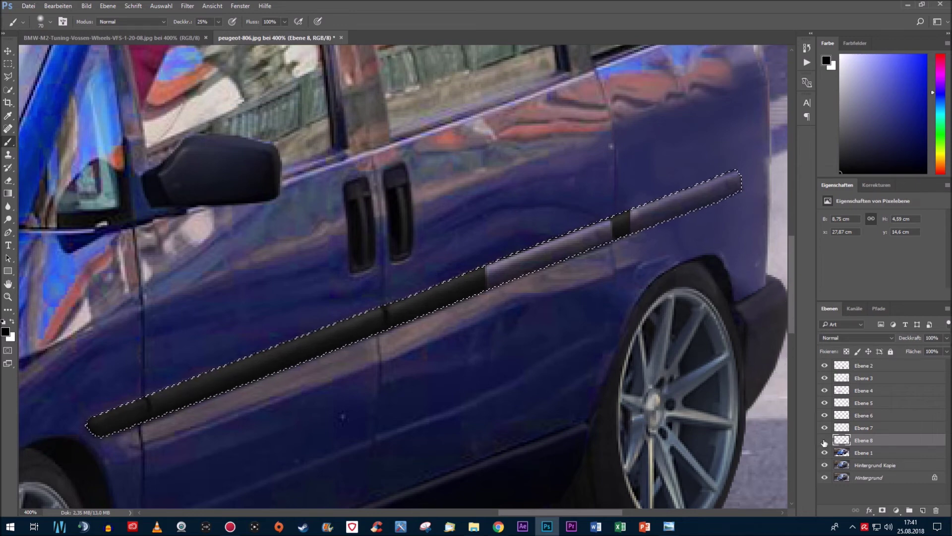
# Try Levels on Ebene 7, then restore the selection and paint the trim dark on Ebene 6
pyautogui.click(864, 427)
pyautogui.click(87, 5)
pyautogui.click(242, 40)
pyautogui.click(484, 189)
pyautogui.click(58, 6)
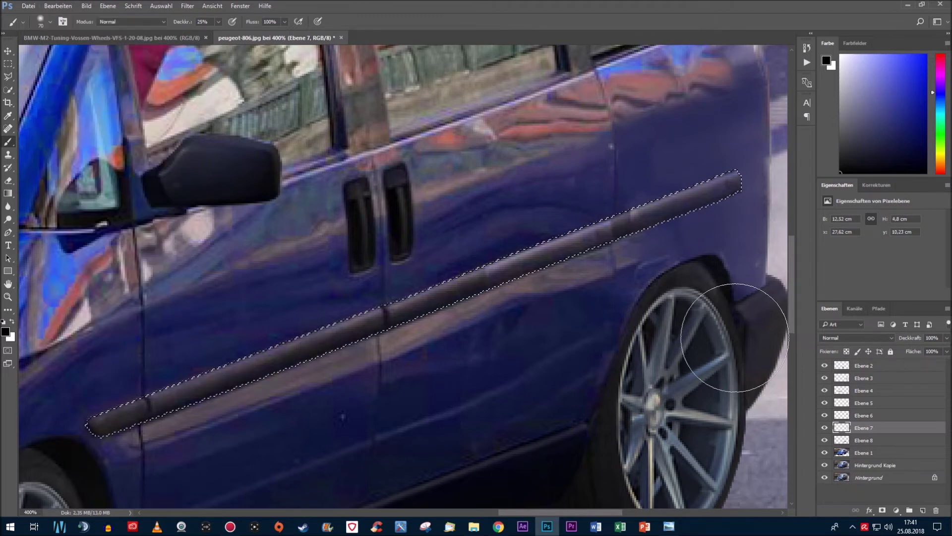
pyautogui.click(868, 417)
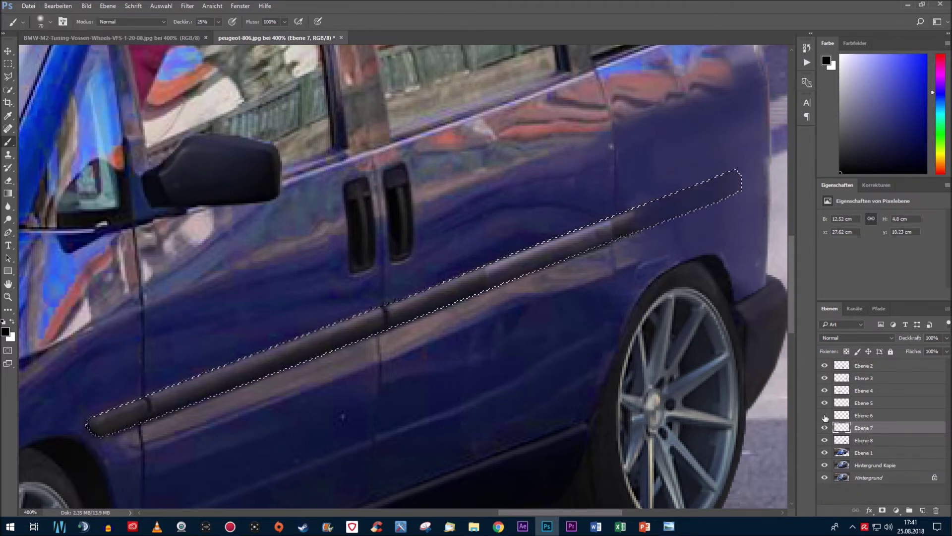
pyautogui.moveTo(445, 288)
pyautogui.mouseDown()
pyautogui.moveTo(191, 382)
pyautogui.moveTo(201, 351)
pyautogui.moveTo(733, 213)
pyautogui.mouseUp()
# Paint the remaining light trim section black on Ebene 5, deselect and fit the van in view
pyautogui.hotkey('alt', '[')
pyautogui.hotkey('alt', ']')
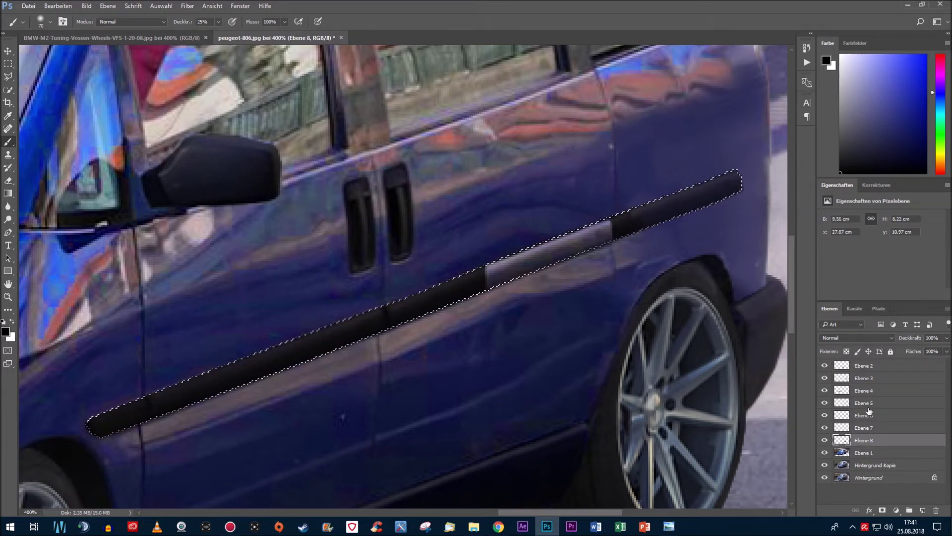
pyautogui.hotkey('alt', ']')
pyautogui.click(87, 6)
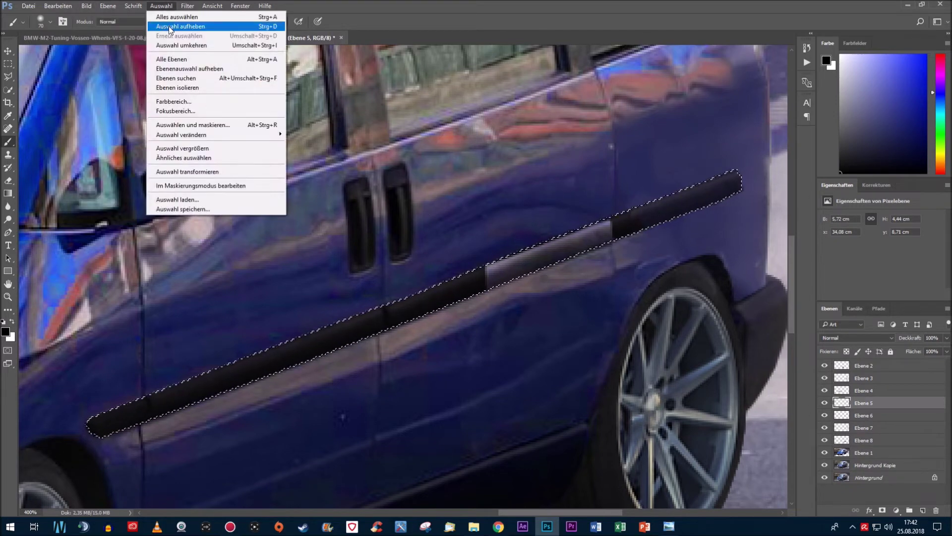
pyautogui.click(163, 21)
pyautogui.press('l')
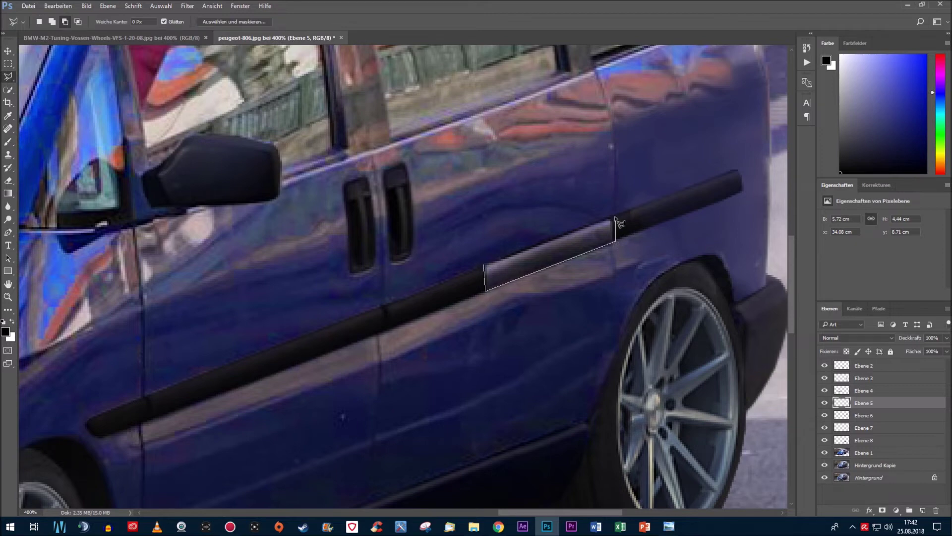
pyautogui.press('b')
pyautogui.moveTo(586, 234); pyautogui.dragTo(315, 311)
pyautogui.hotkey('ctrl', 'd')
pyautogui.click(8, 297)
pyautogui.hotkey('ctrl', '0')
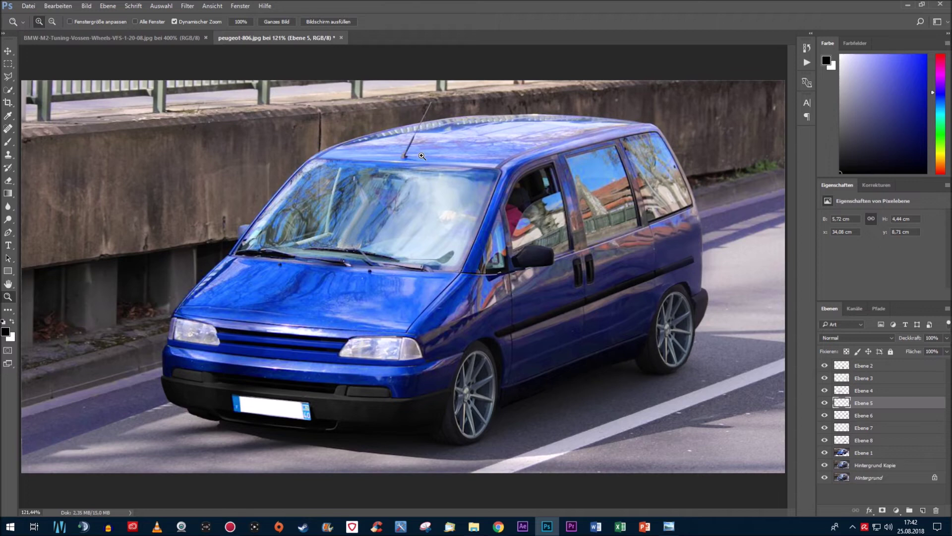
# Outline the windshield as a selection on the Ebene 1 car layer
pyautogui.click(276, 223)
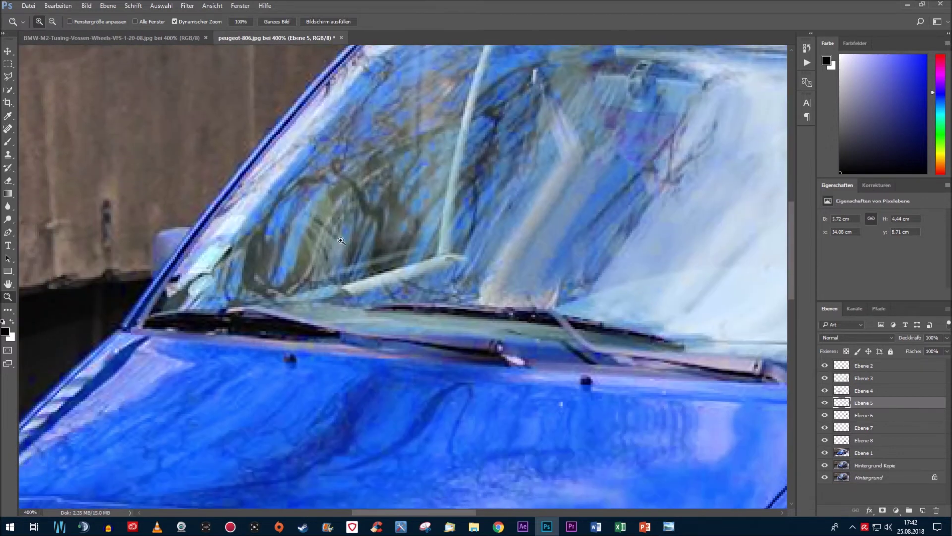
pyautogui.press('l')
pyautogui.hotkey('alt', '[')
pyautogui.hotkey('alt', '[')
pyautogui.hotkey('alt', '[')
pyautogui.scroll(3, 491, 251)
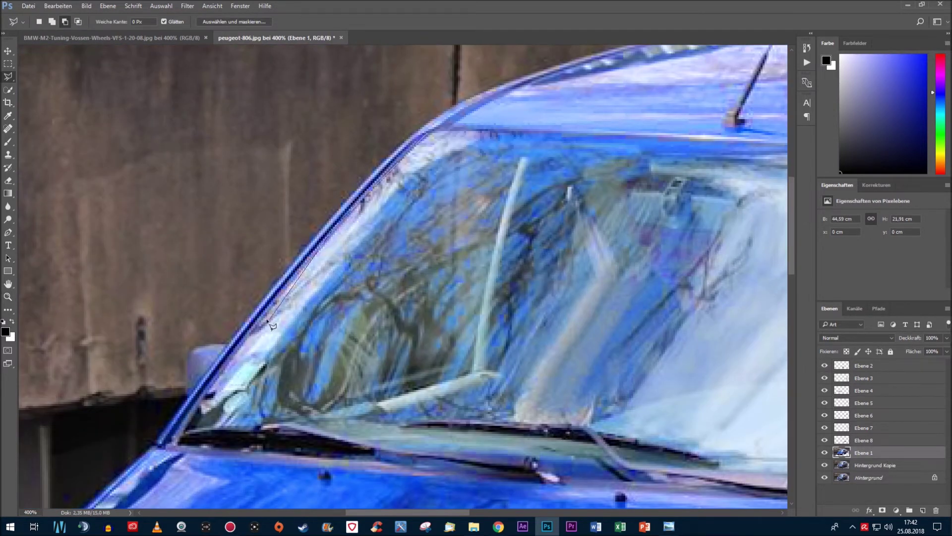
pyautogui.moveTo(358, 459); pyautogui.dragTo(213, 339)
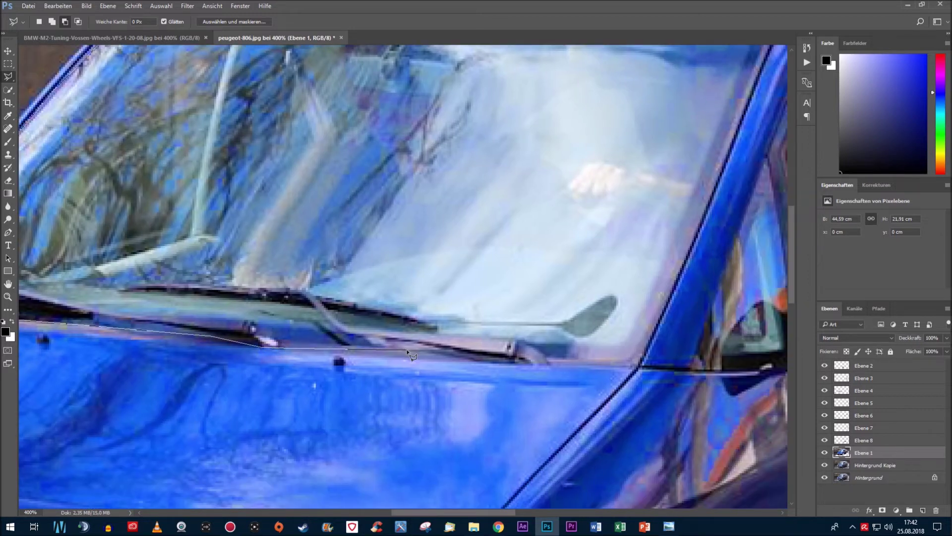
pyautogui.moveTo(731, 182); pyautogui.dragTo(585, 313)
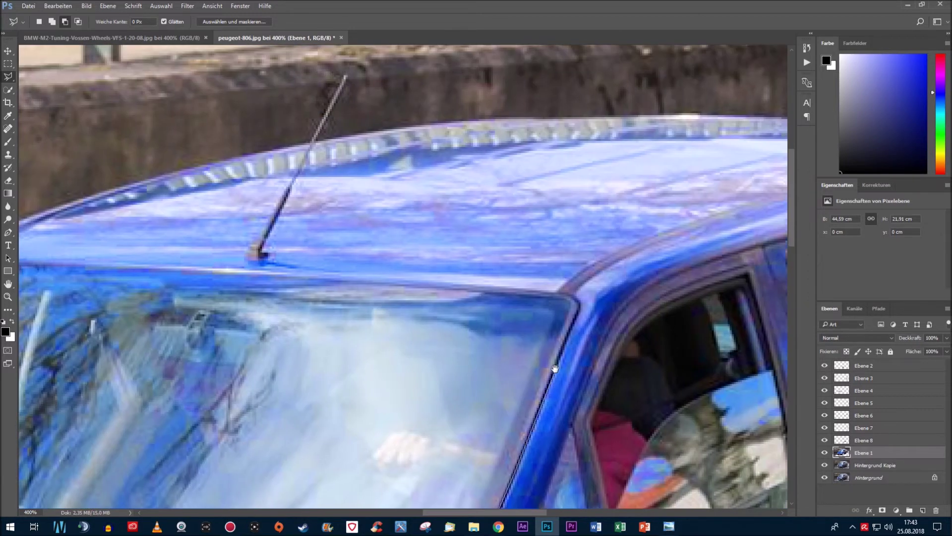
pyautogui.doubleClick(61, 265)
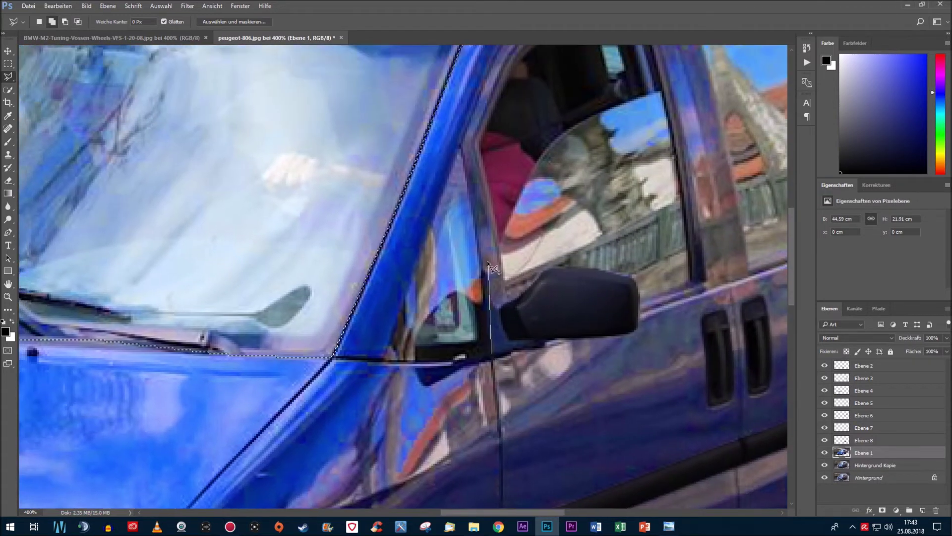
# Add the small triangular window and the front door window around the mirror to the selection
pyautogui.click(486, 357)
pyautogui.moveTo(486, 357); pyautogui.dragTo(268, 468)
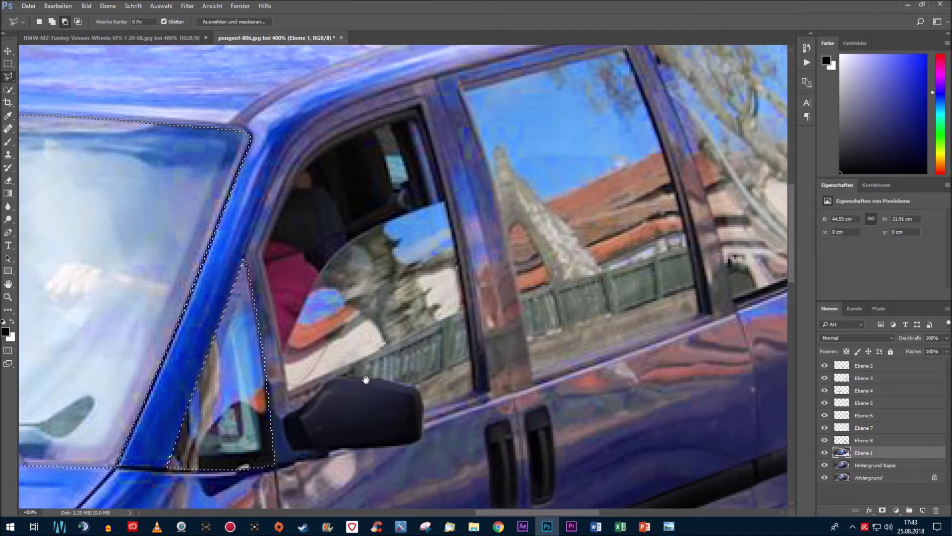
pyautogui.click(479, 389)
pyautogui.click(446, 201)
pyautogui.click(336, 252)
pyautogui.click(284, 347)
pyautogui.click(288, 411)
pyautogui.click(402, 386)
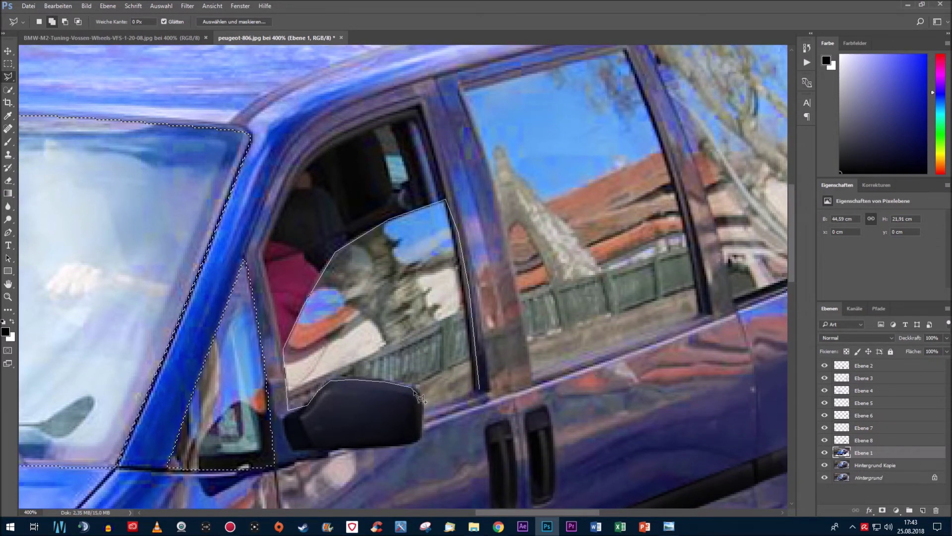
pyautogui.click(425, 409)
pyautogui.click(479, 389)
# Add the sliding door window outline to the selection
pyautogui.moveTo(579, 280); pyautogui.dragTo(451, 334)
pyautogui.click(405, 430)
pyautogui.click(332, 140)
pyautogui.click(497, 102)
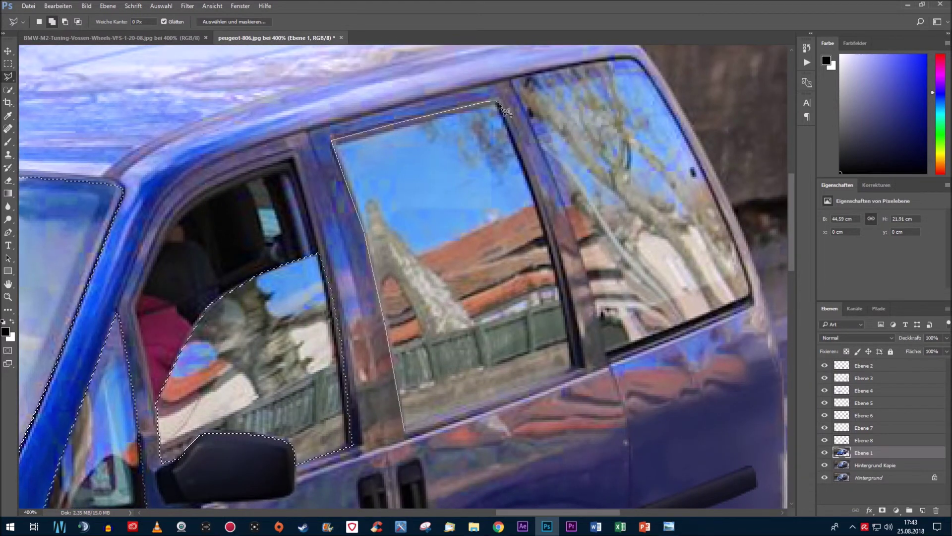
pyautogui.click(582, 369)
pyautogui.click(404, 430)
# Add the rear side window outline to the selection
pyautogui.moveTo(404, 430); pyautogui.dragTo(207, 478)
pyautogui.click(406, 404)
pyautogui.click(313, 128)
pyautogui.click(435, 108)
pyautogui.click(449, 124)
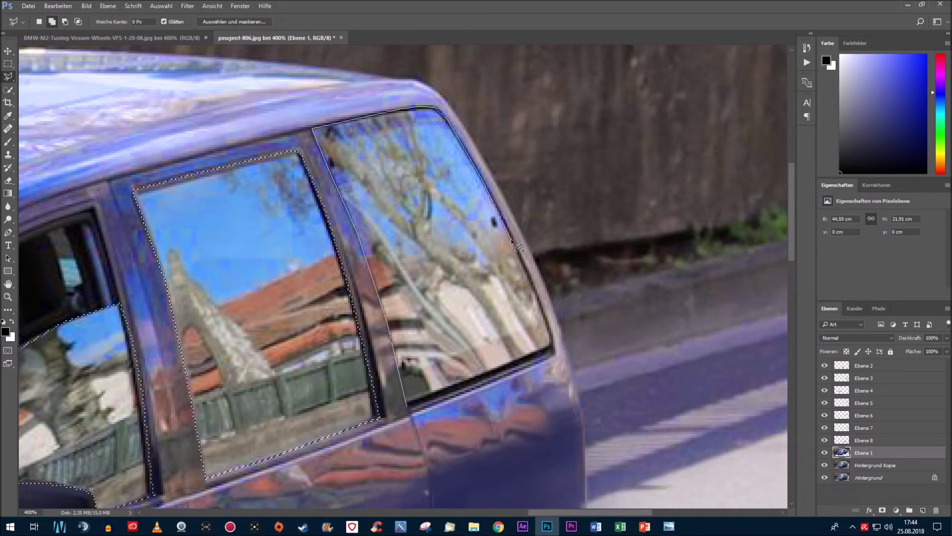
pyautogui.click(553, 346)
pyautogui.click(417, 410)
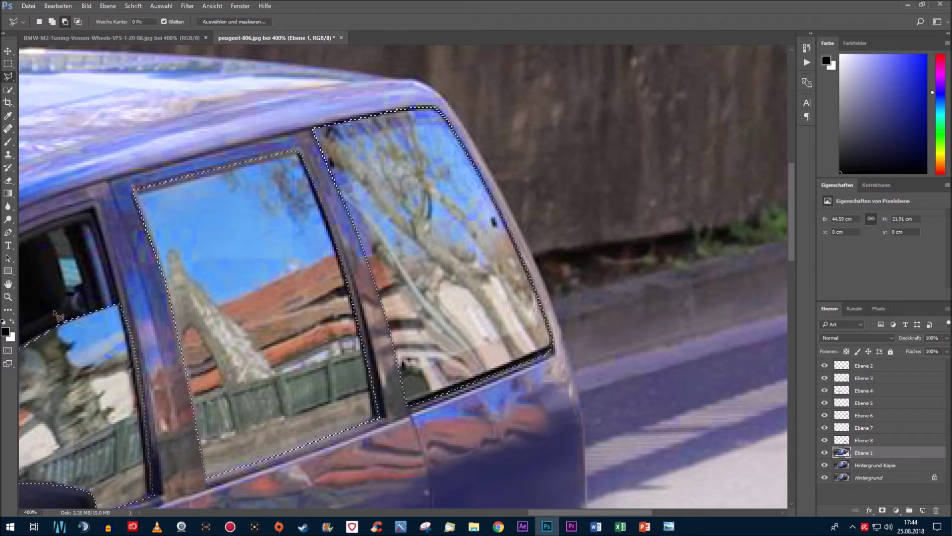
# Darken the selected windows with Hue/Saturation at Lightness -62, then deselect
pyautogui.press('z')
pyautogui.click(276, 22)
pyautogui.click(86, 5)
pyautogui.click(264, 85)
pyautogui.moveTo(799, 189); pyautogui.dragTo(770, 189)
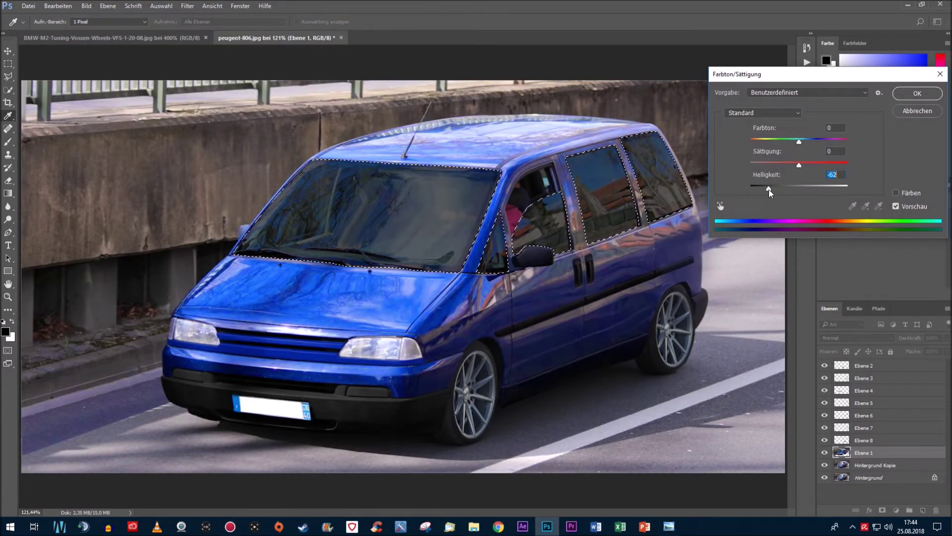
pyautogui.press('Return')
pyautogui.click(67, 6)
pyautogui.click(168, 27)
pyautogui.click(246, 353)
# Close the Polygonal Lasso outline around the front bumper's blue band
pyautogui.press('l')
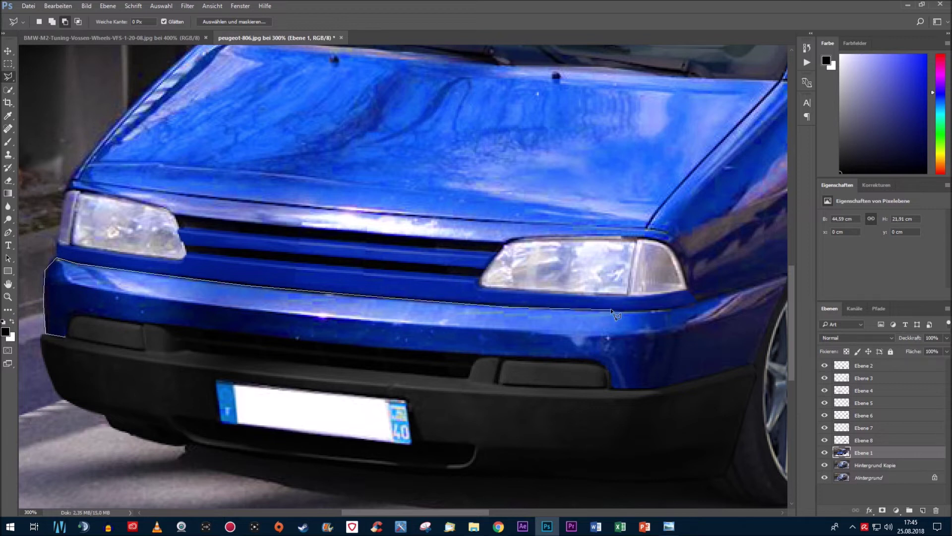
pyautogui.hscroll(3, 734, 285)
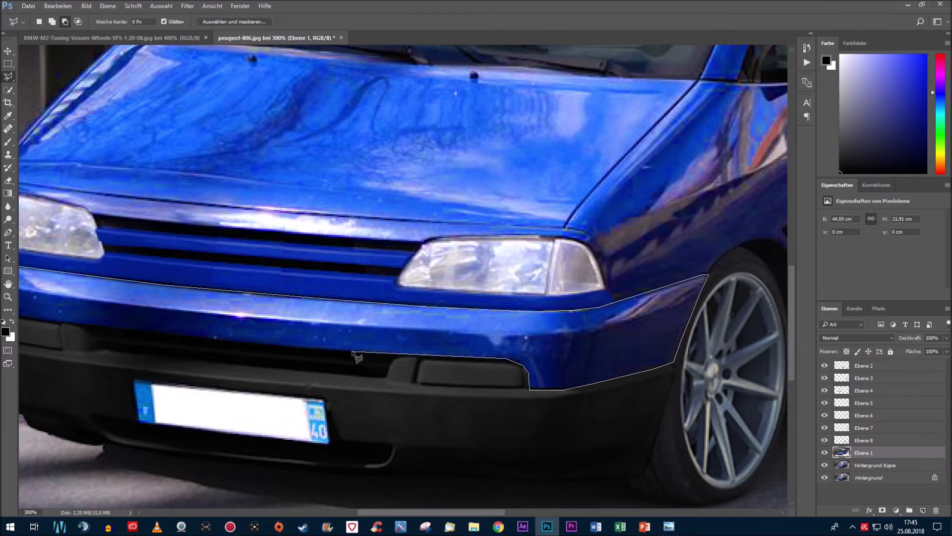
pyautogui.moveTo(67, 332); pyautogui.dragTo(289, 329)
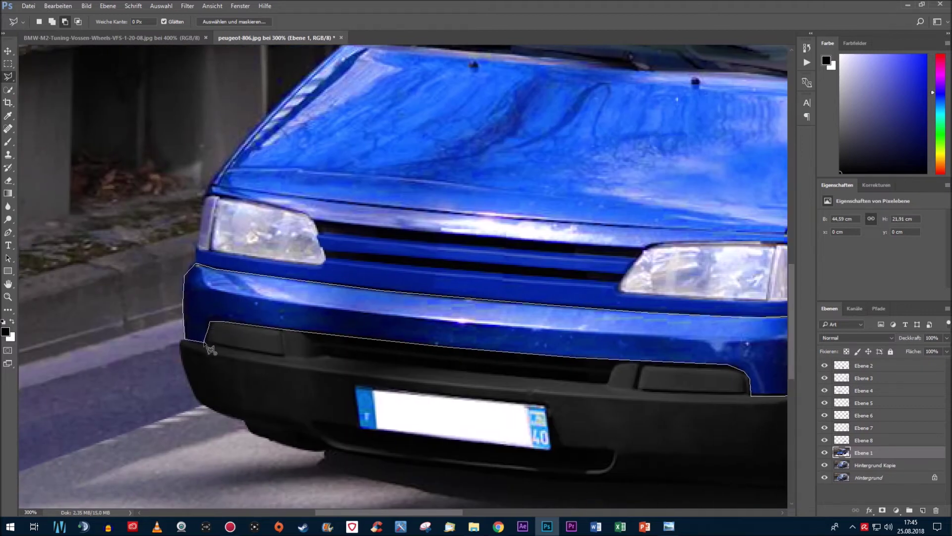
pyautogui.click(211, 349)
# Outline the hood from its corner past the headlight and add it to the selection
pyautogui.scroll(5, 238, 248)
pyautogui.click(254, 148)
pyautogui.click(114, 299)
pyautogui.click(152, 303)
pyautogui.click(257, 328)
pyautogui.click(554, 351)
pyautogui.click(693, 341)
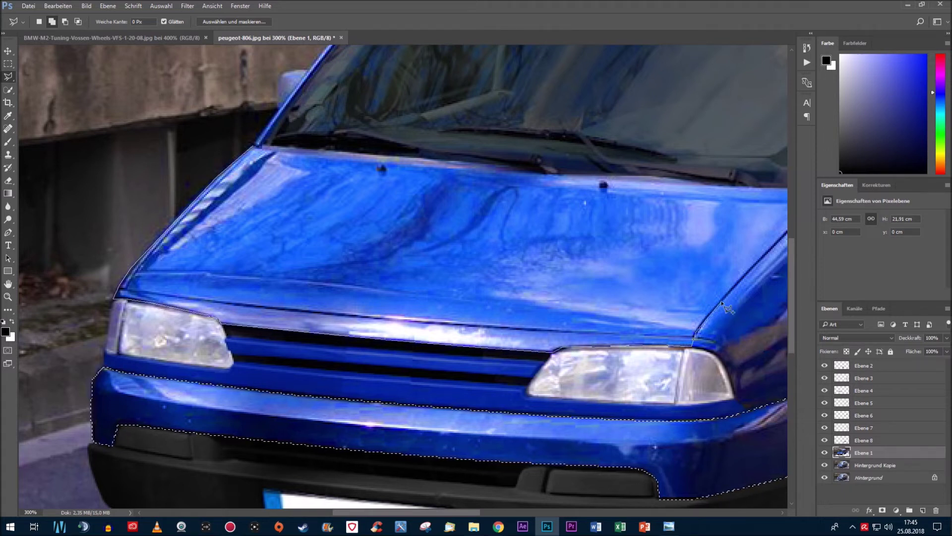
pyautogui.moveTo(770, 246); pyautogui.dragTo(638, 273)
pyautogui.click(457, 255)
pyautogui.click(75, 227)
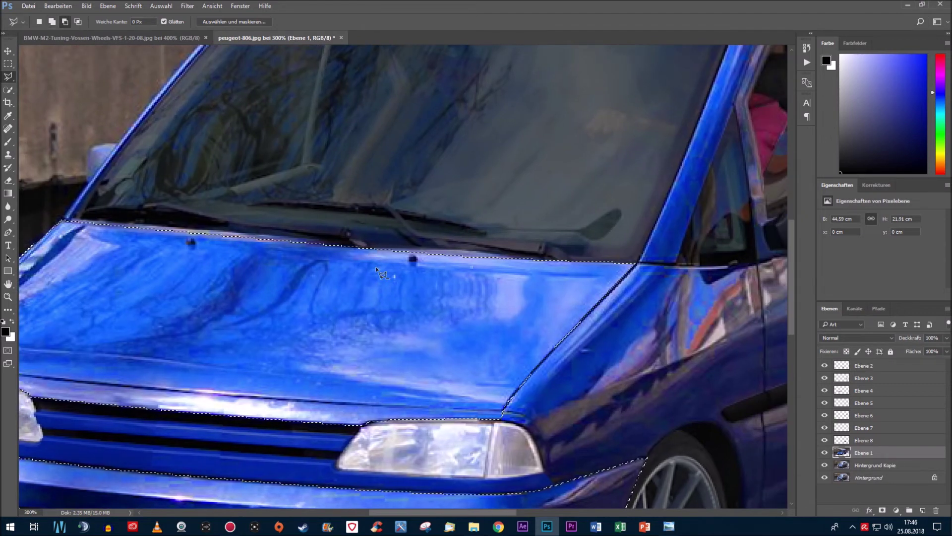
# Shift-add the front fender outline, tracing around the trim strip end and front wheel arch
pyautogui.moveTo(618, 375); pyautogui.dragTo(339, 264)
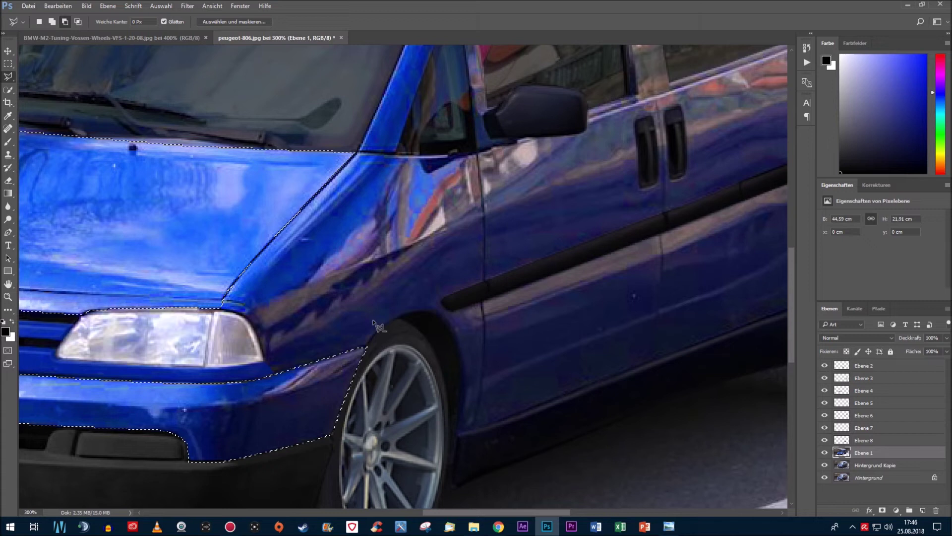
pyautogui.press('shift')
pyautogui.click(223, 301)
pyautogui.click(357, 153)
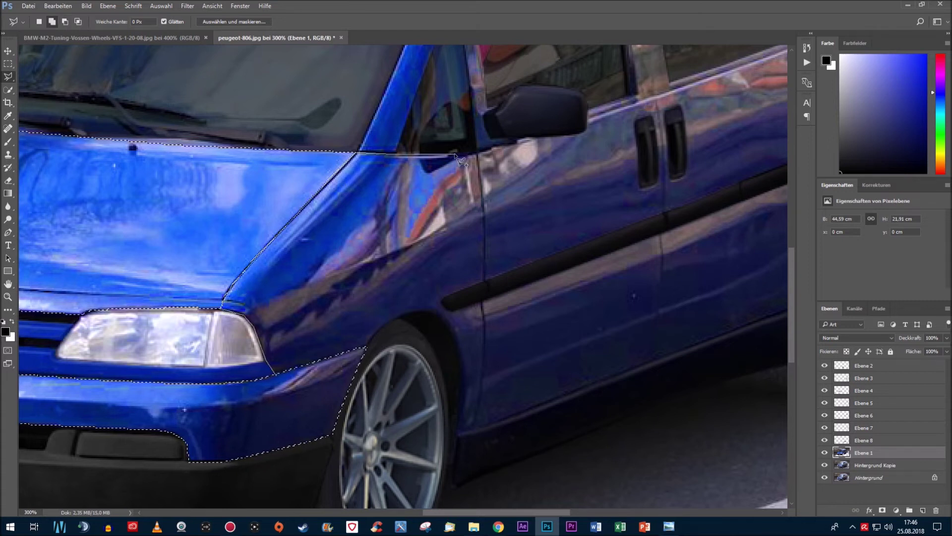
pyautogui.click(477, 153)
pyautogui.click(484, 279)
pyautogui.click(443, 299)
pyautogui.click(481, 302)
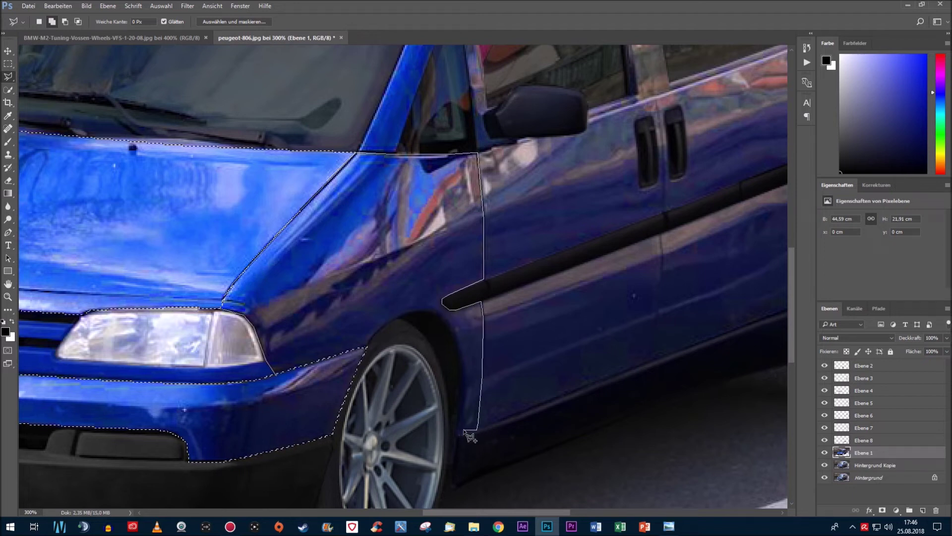
pyautogui.click(460, 356)
pyautogui.click(453, 335)
pyautogui.click(430, 312)
pyautogui.click(419, 310)
pyautogui.click(368, 351)
pyautogui.moveTo(580, 269)
pyautogui.mouseDown()
pyautogui.moveTo(411, 299)
pyautogui.moveTo(351, 291)
pyautogui.moveTo(297, 331)
pyautogui.mouseUp()
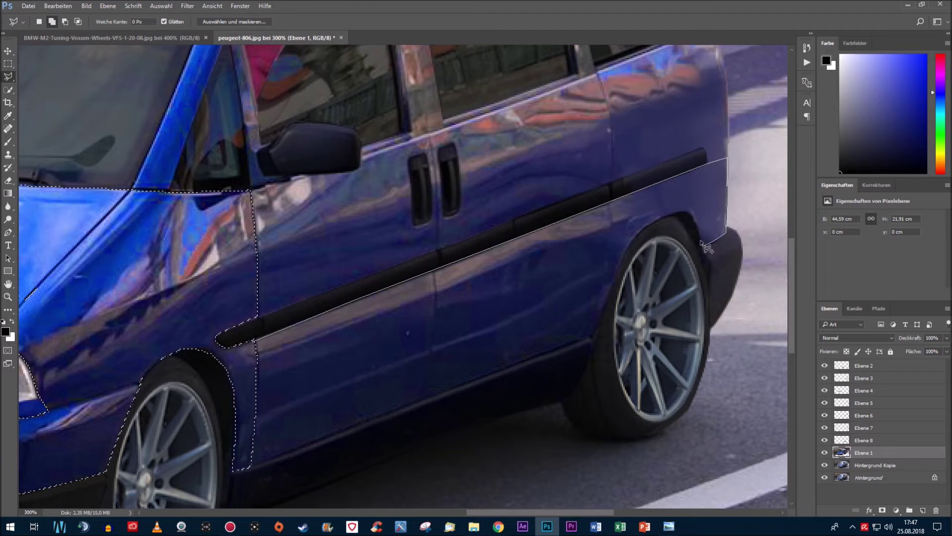
# Close the lower side panel outline from the rear wheel arch corner
pyautogui.click(594, 337)
pyautogui.click(248, 471)
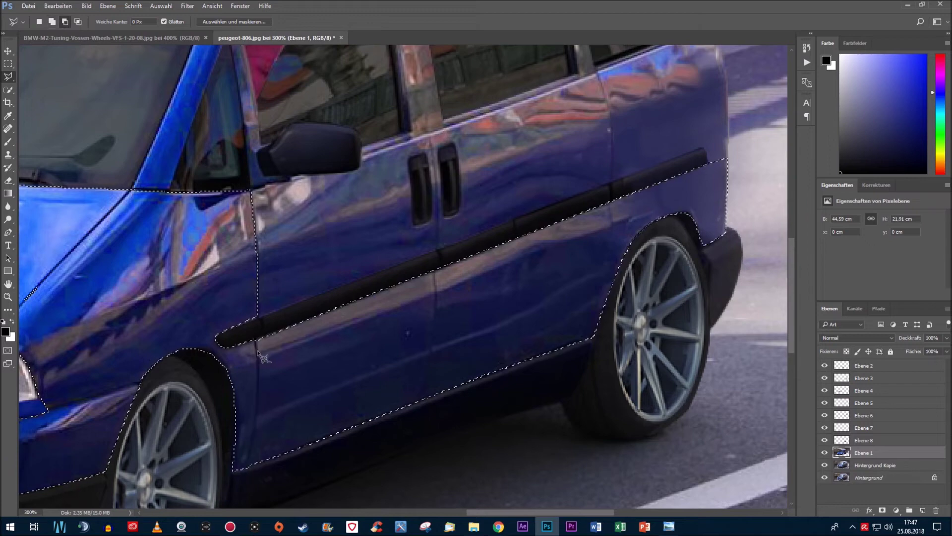
pyautogui.scroll(2, 389, 372)
# Add the upper side panel, from the mirror base along the window line to the rear edge
pyautogui.click(235, 287)
pyautogui.click(282, 273)
pyautogui.click(343, 266)
pyautogui.click(346, 244)
pyautogui.click(429, 217)
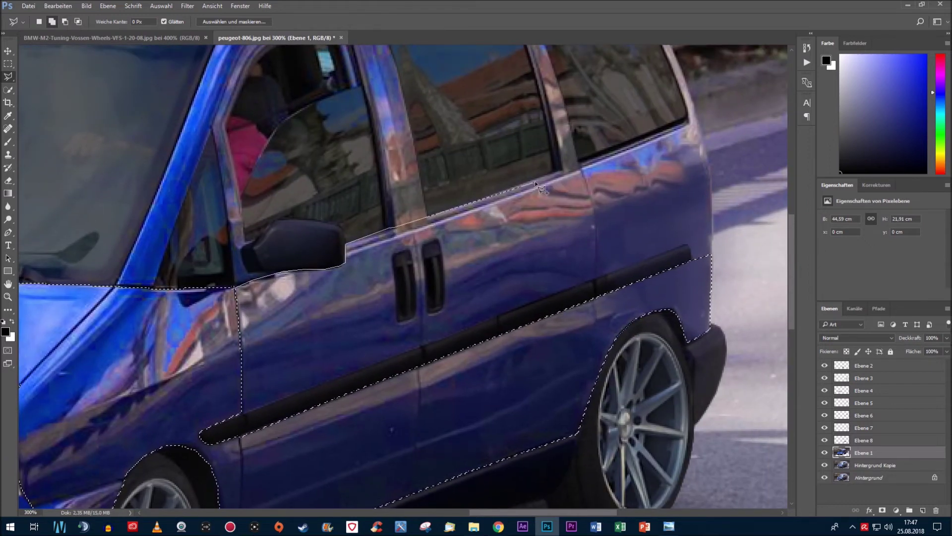
pyautogui.click(698, 122)
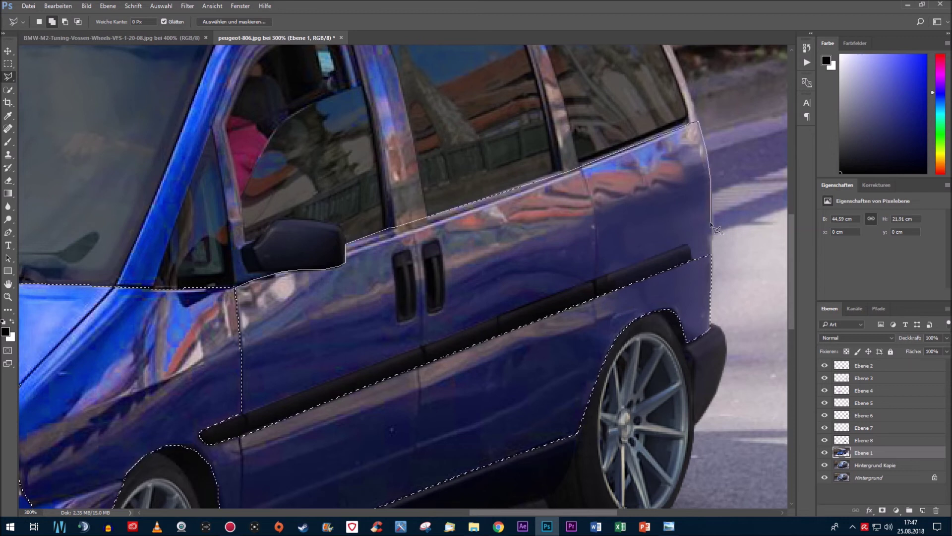
pyautogui.click(711, 256)
pyautogui.click(689, 247)
pyautogui.doubleClick(262, 410)
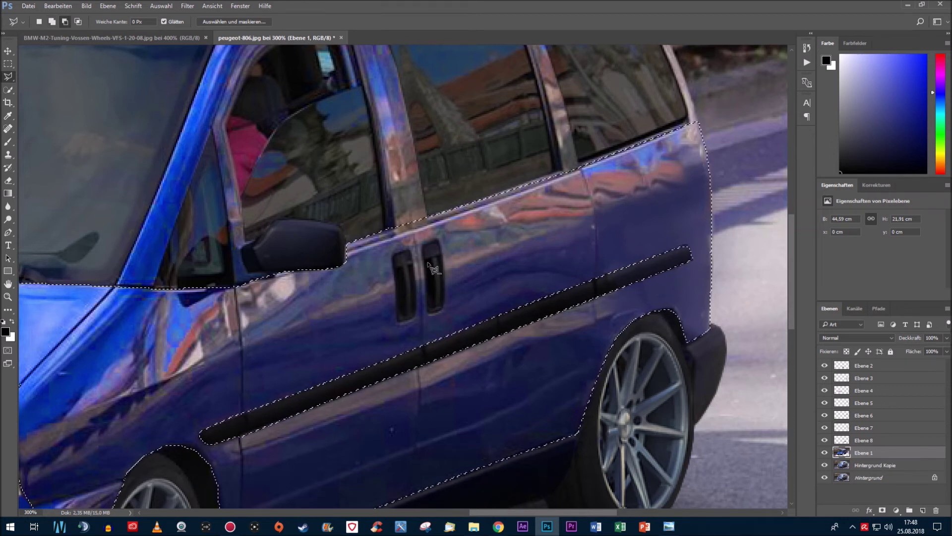
pyautogui.scroll(5, 481, 327)
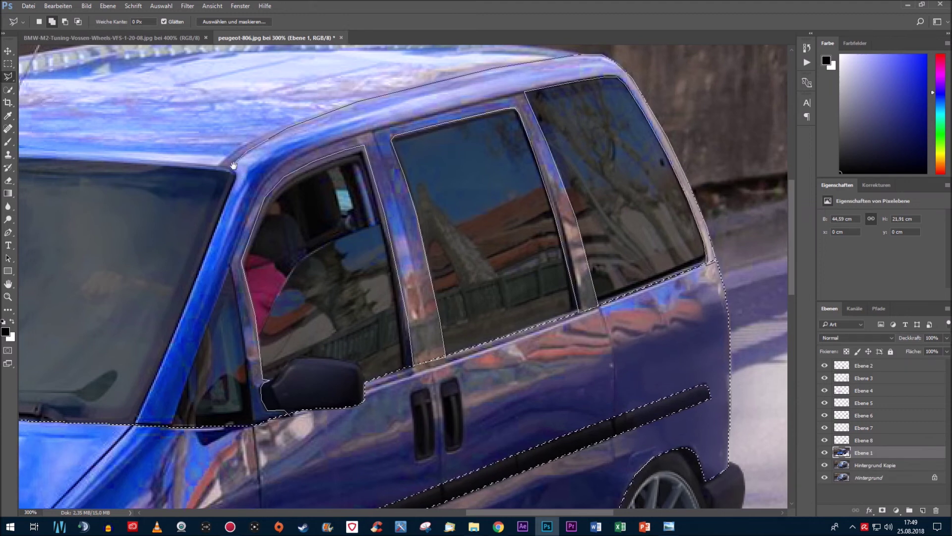
# Add the windshield pillar and window frame to the van body selection
pyautogui.moveTo(233, 171); pyautogui.dragTo(397, 87)
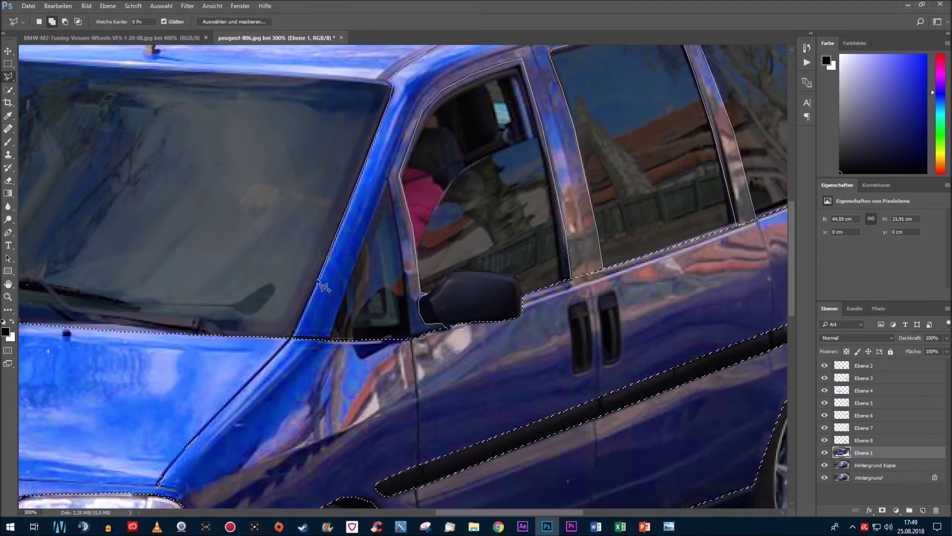
pyautogui.click(387, 181)
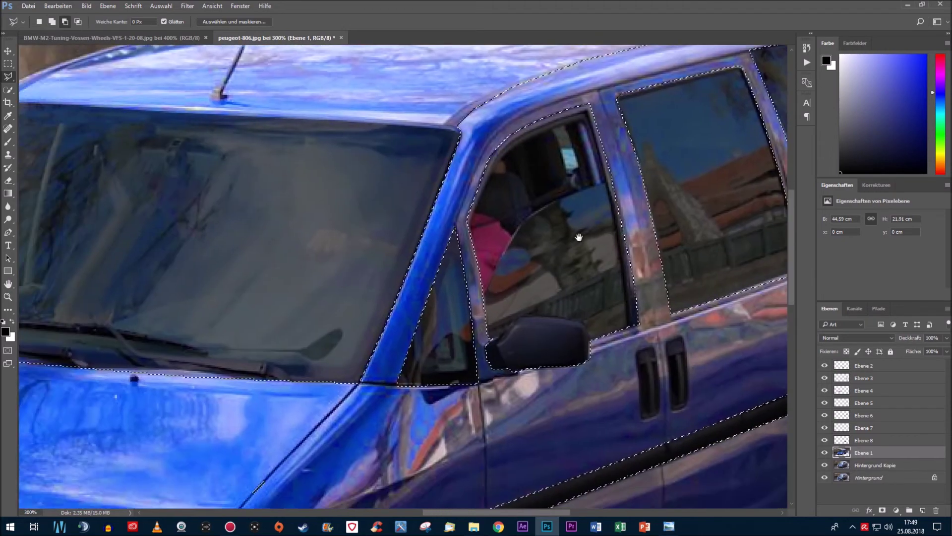
pyautogui.hscroll(-5, 347, 318)
pyautogui.scroll(5, 226, 305)
pyautogui.scroll(-3, 226, 305)
pyautogui.hscroll(-5, 225, 305)
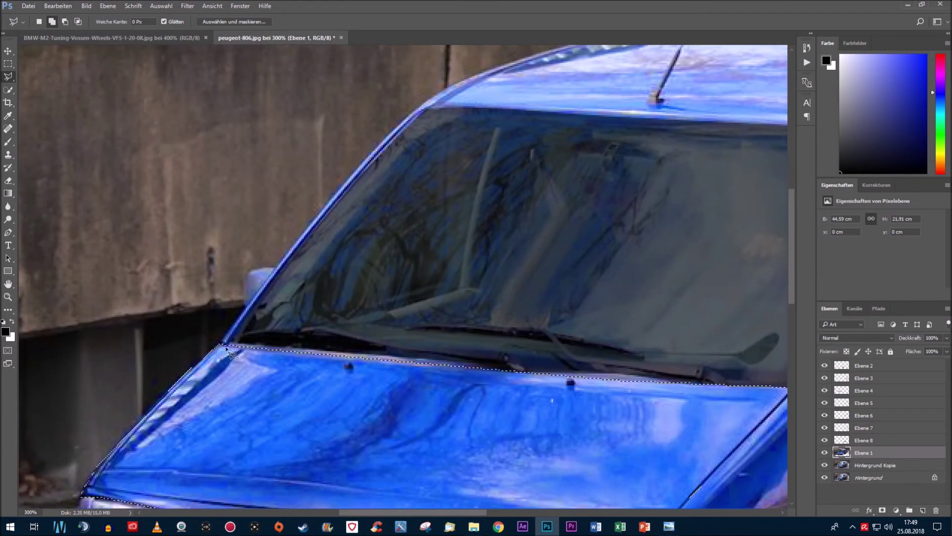
pyautogui.click(429, 109)
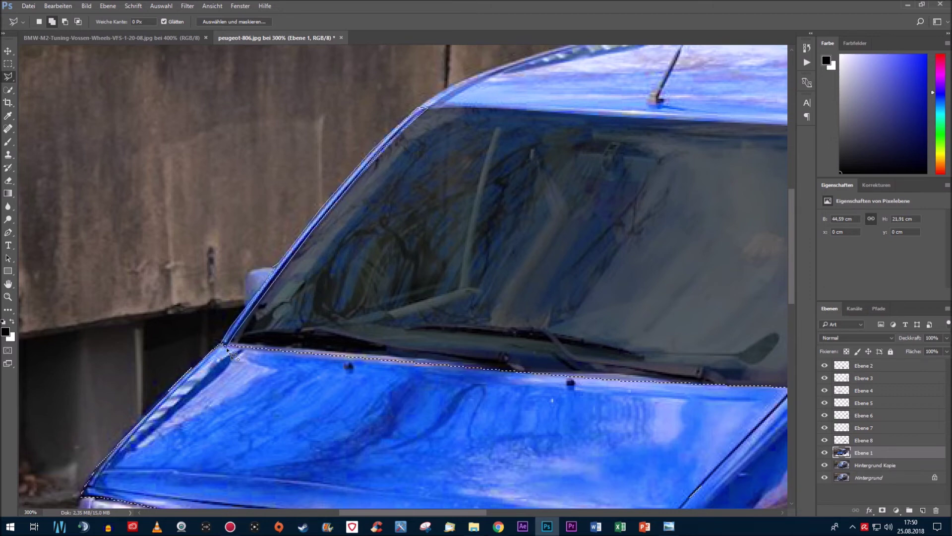
pyautogui.hscroll(4, 318, 308)
pyautogui.scroll(2, 319, 308)
pyautogui.moveTo(329, 308); pyautogui.dragTo(456, 284)
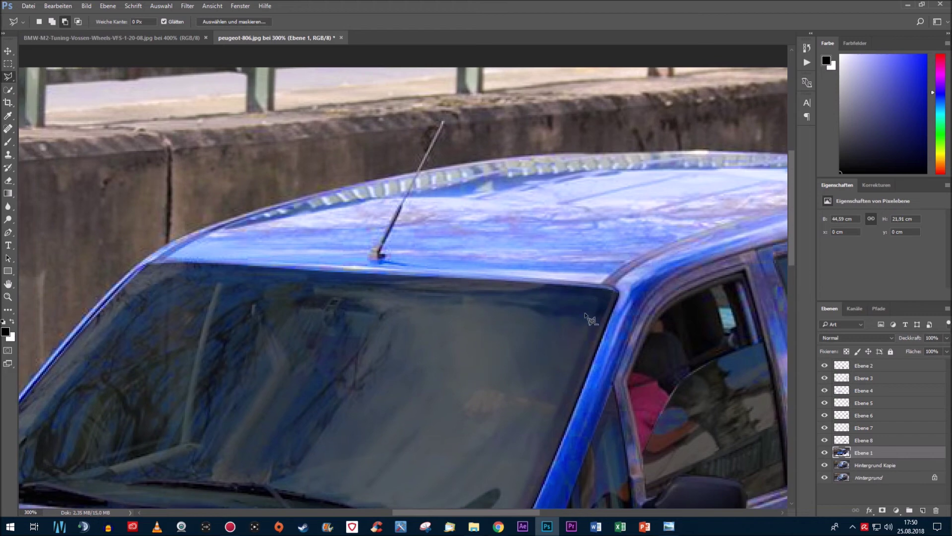
pyautogui.doubleClick(590, 319)
pyautogui.scroll(-2, 547, 267)
# Extend the selection along the curved roof edge to the rear, then zoom out
pyautogui.click(589, 218)
pyautogui.click(590, 219)
pyautogui.click(589, 219)
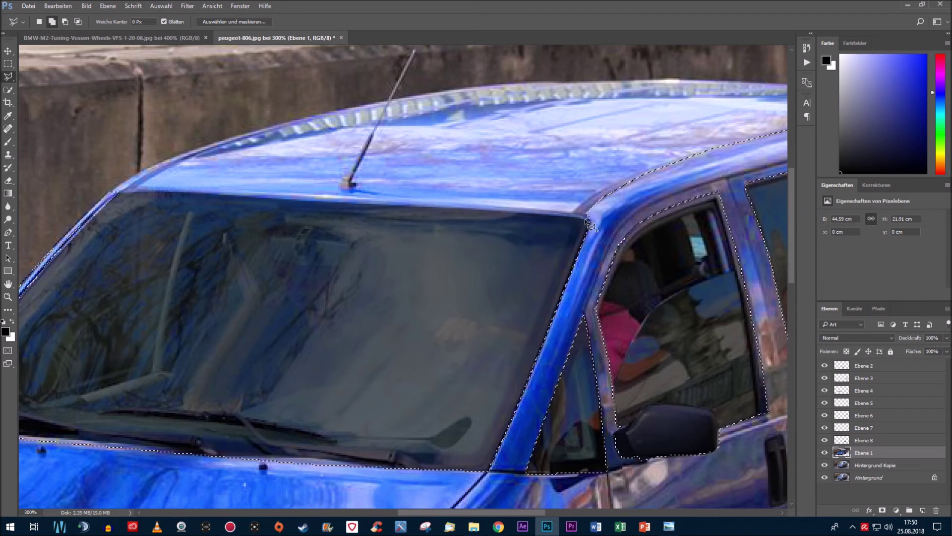
pyautogui.click(112, 193)
pyautogui.click(144, 167)
pyautogui.click(459, 87)
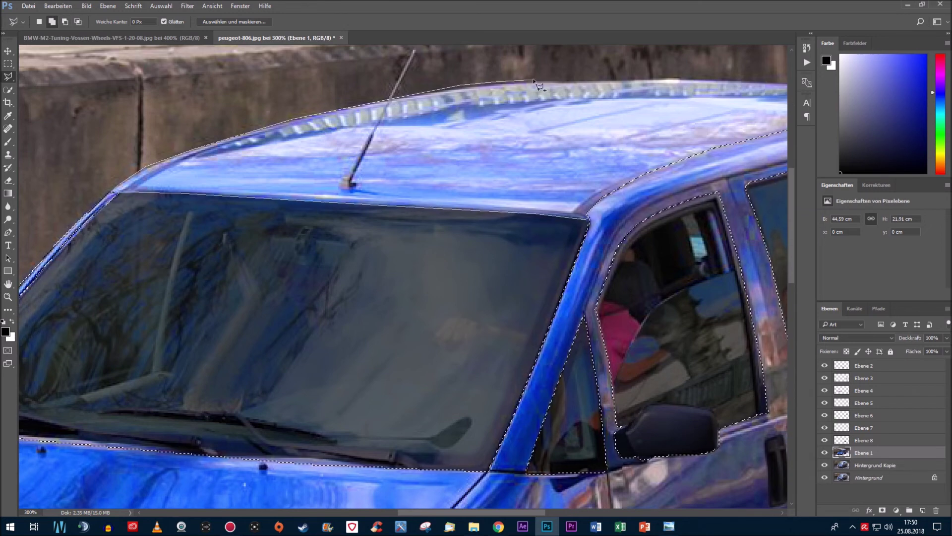
pyautogui.click(667, 82)
pyautogui.hscroll(5, 559, 87)
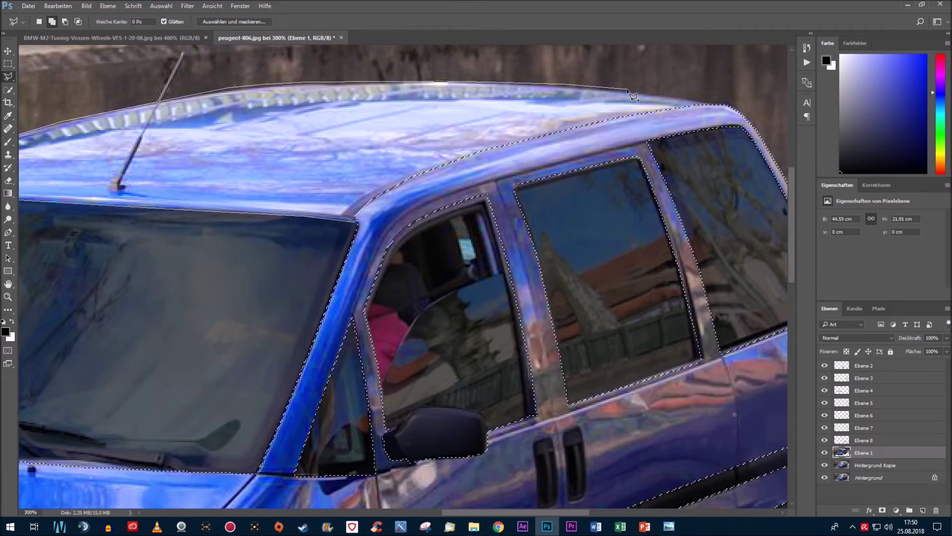
pyautogui.click(714, 106)
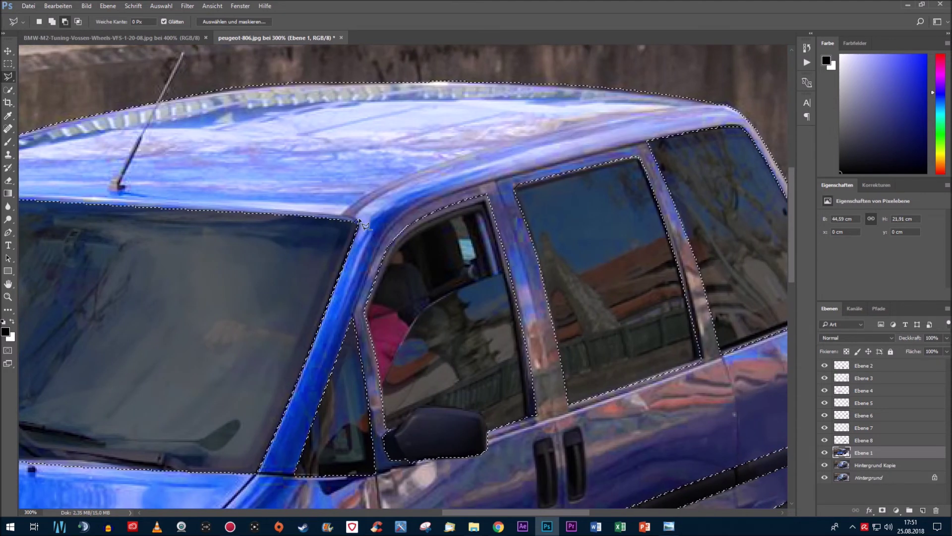
pyautogui.moveTo(332, 271); pyautogui.dragTo(431, 217)
pyautogui.scroll(-2, 430, 216)
pyautogui.scroll(-1, 396, 188)
pyautogui.scroll(-2, 363, 165)
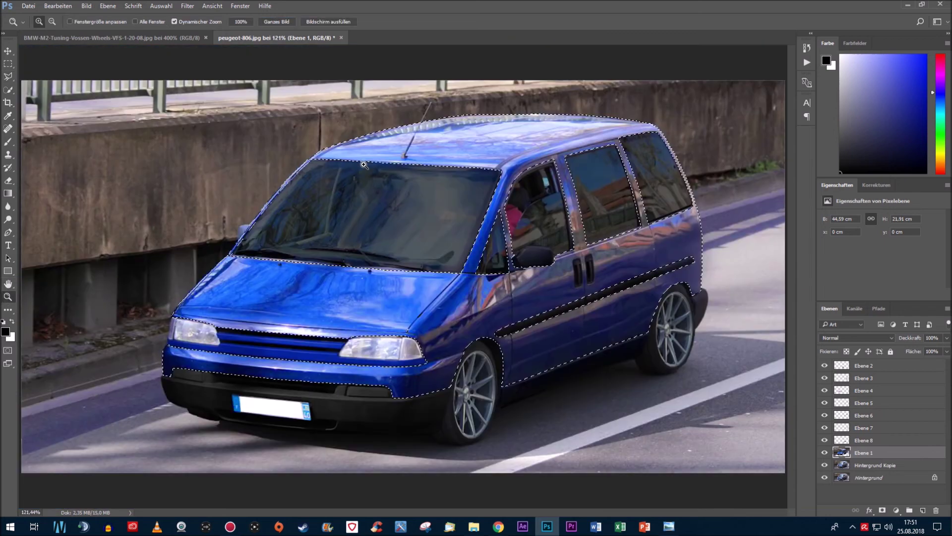
# Paint the front bumper dark blue at 25% opacity and enlarge the brush to 124
pyautogui.press('b')
pyautogui.keyDown('alt'); pyautogui.click(303, 169); pyautogui.keyUp('alt')
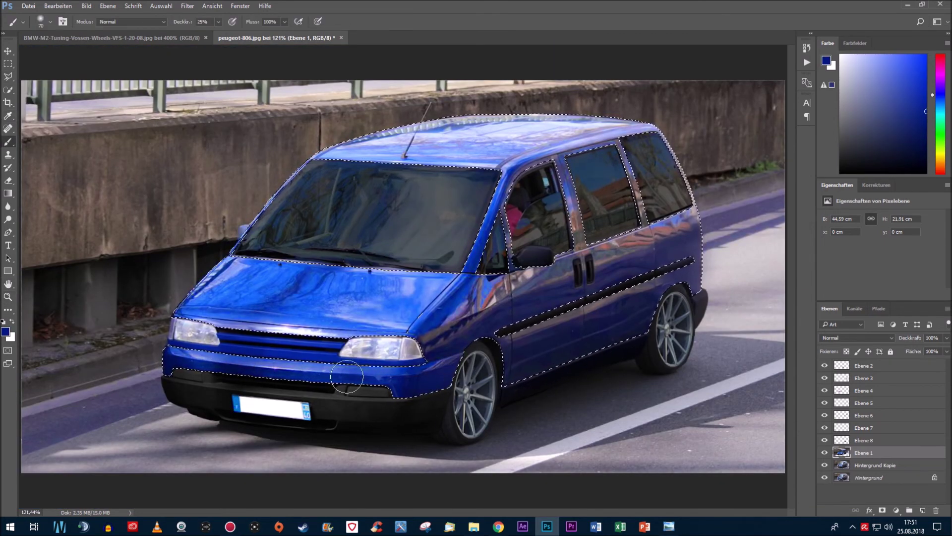
pyautogui.moveTo(317, 369); pyautogui.dragTo(241, 366)
pyautogui.rightClick(489, 277)
pyautogui.moveTo(550, 304); pyautogui.dragTo(569, 305)
pyautogui.press('Return')
# Paint the bonnet and roof darker blue, then step back the last stroke
pyautogui.moveTo(170, 298); pyautogui.dragTo(397, 297)
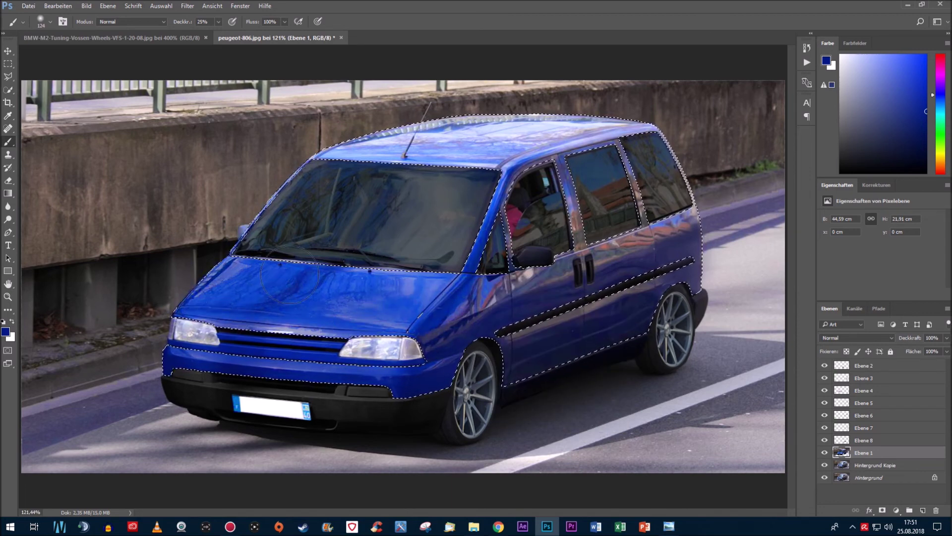
pyautogui.moveTo(644, 139); pyautogui.dragTo(340, 151)
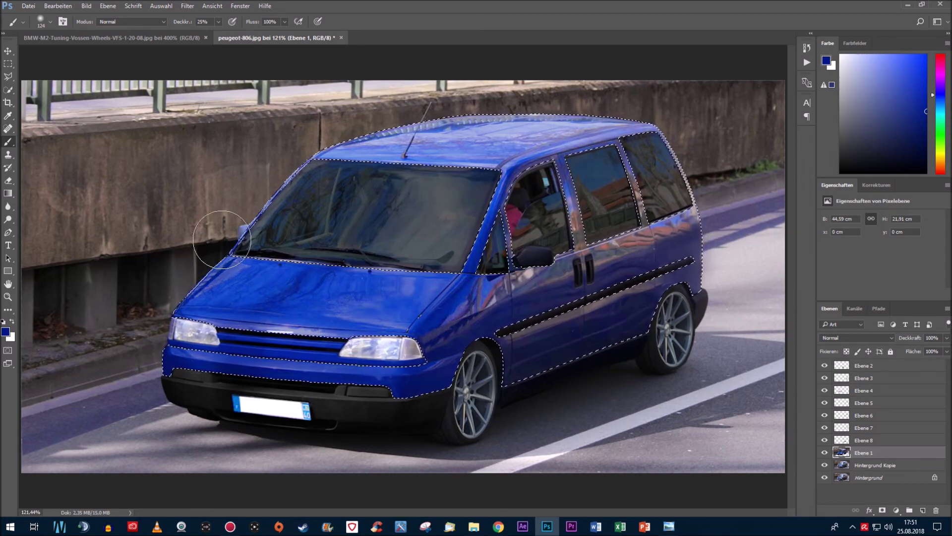
pyautogui.moveTo(255, 170); pyautogui.dragTo(717, 190)
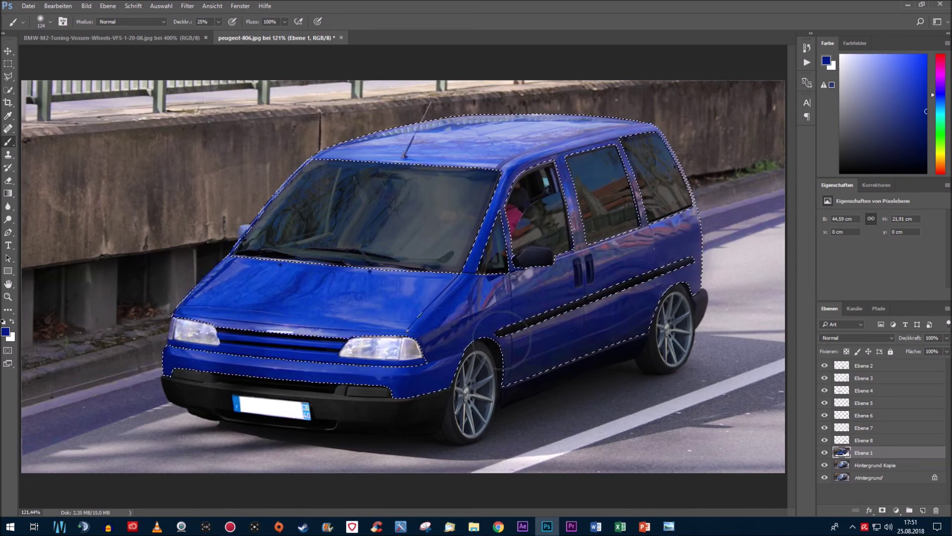
pyautogui.click(58, 5)
pyautogui.click(85, 36)
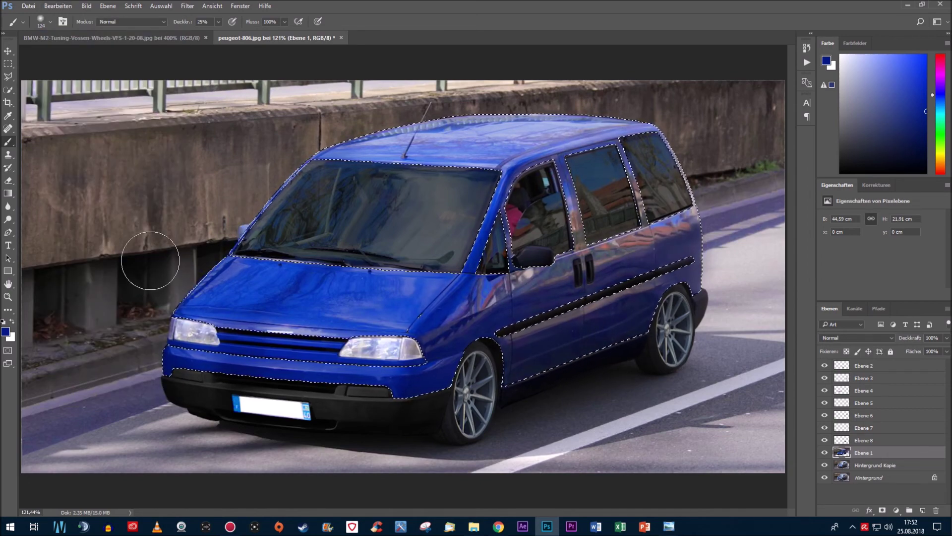
pyautogui.press('l')
pyautogui.scroll(5, 645, 263)
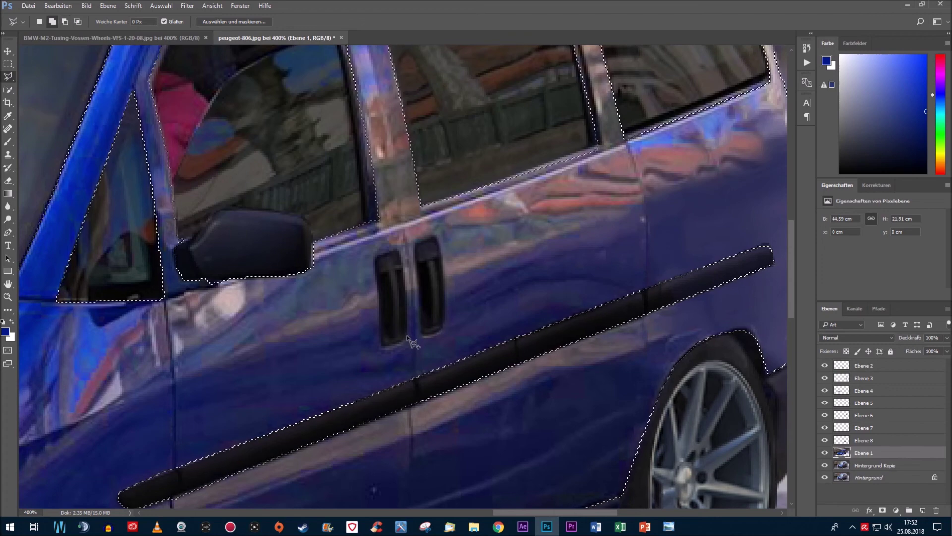
# Subtract both door handles from the body selection with the Polygonal Lasso
pyautogui.click(382, 345)
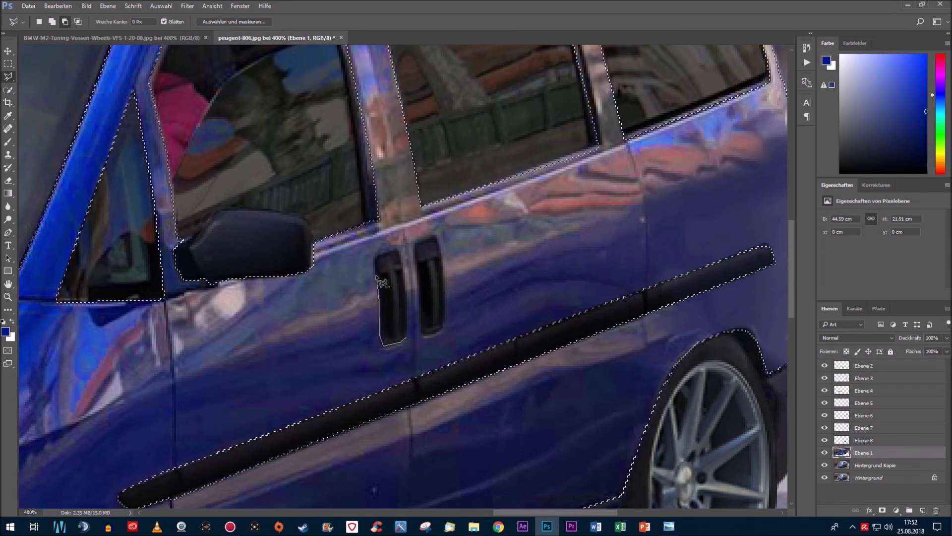
pyautogui.click(377, 298)
pyautogui.click(376, 257)
pyautogui.doubleClick(408, 329)
pyautogui.click(441, 329)
pyautogui.click(437, 237)
pyautogui.click(445, 325)
pyautogui.doubleClick(433, 333)
# Fit the van on screen, brush deep blue across the whole body, and deselect
pyautogui.press('z')
pyautogui.hotkey('ctrl', '0')
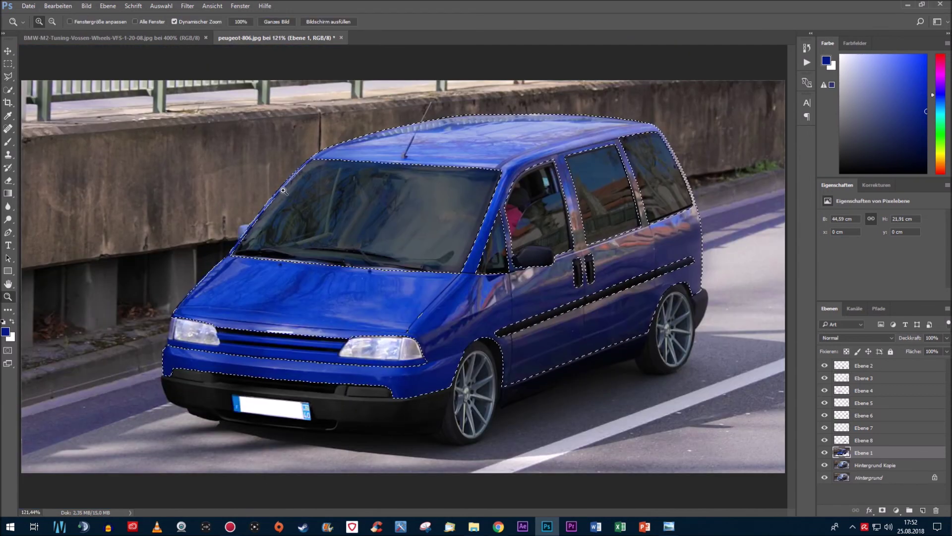
pyautogui.press('b')
pyautogui.moveTo(517, 125)
pyautogui.mouseDown()
pyautogui.moveTo(665, 133)
pyautogui.moveTo(695, 209)
pyautogui.moveTo(719, 233)
pyautogui.moveTo(496, 129)
pyautogui.moveTo(184, 307)
pyautogui.mouseUp()
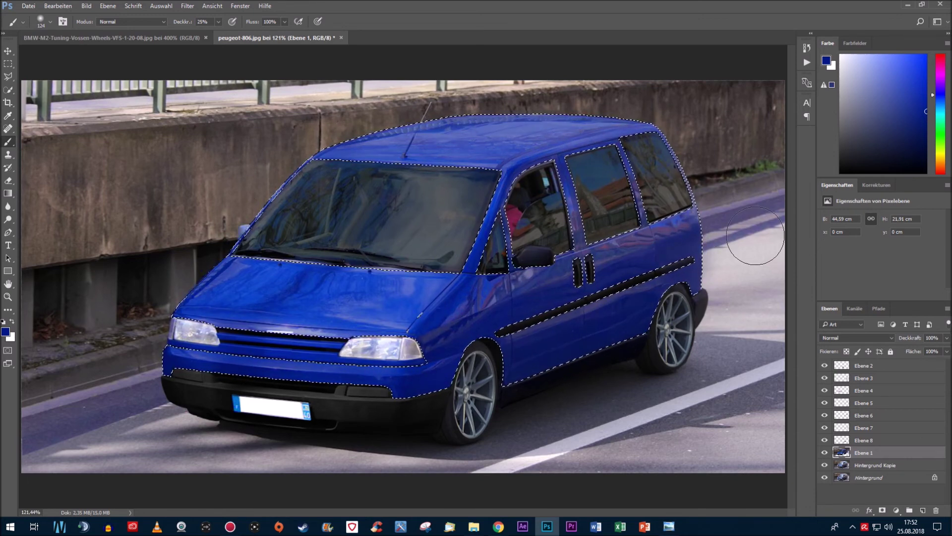
pyautogui.click(161, 6)
pyautogui.click(167, 26)
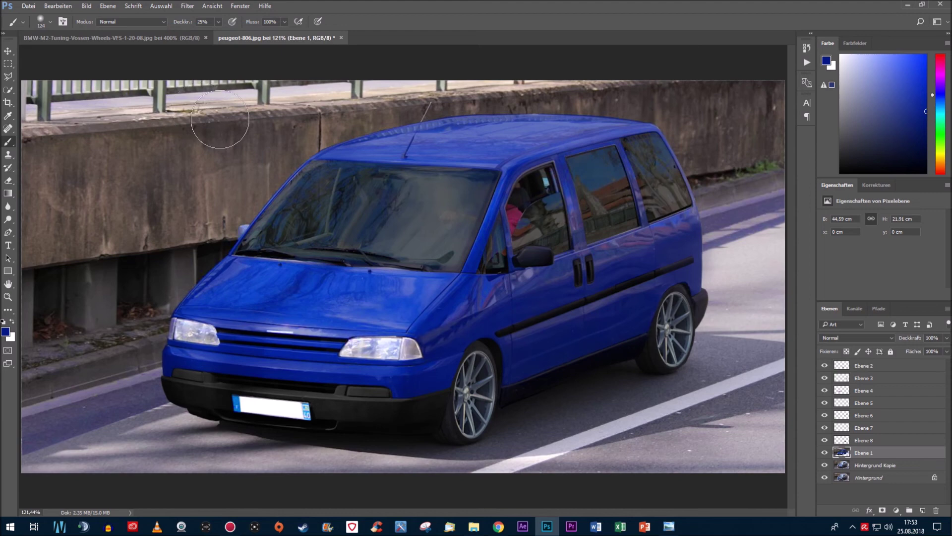
# Zoom in and darken the small patch beside the left mirror
pyautogui.press('z')
pyautogui.moveTo(243, 231); pyautogui.dragTo(214, 212)
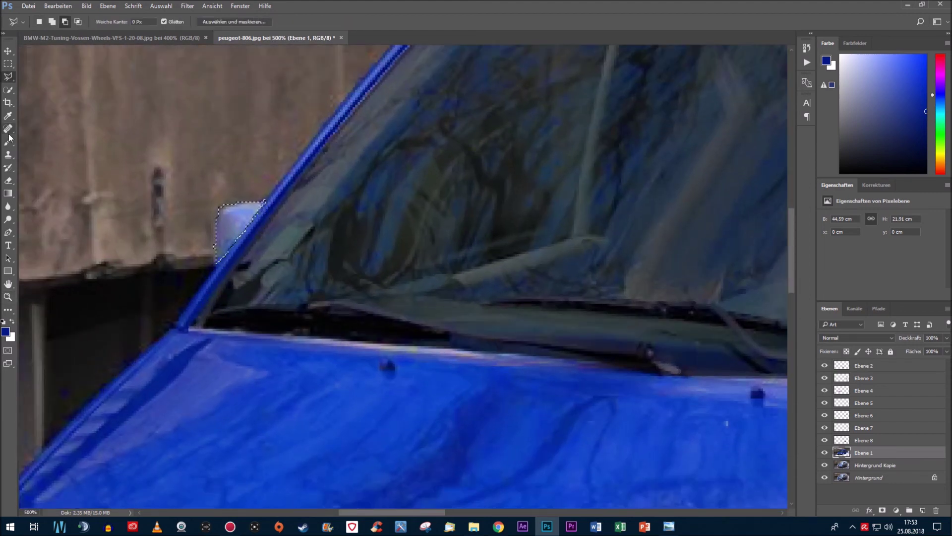
pyautogui.click(10, 143)
pyautogui.moveTo(255, 212); pyautogui.dragTo(235, 233)
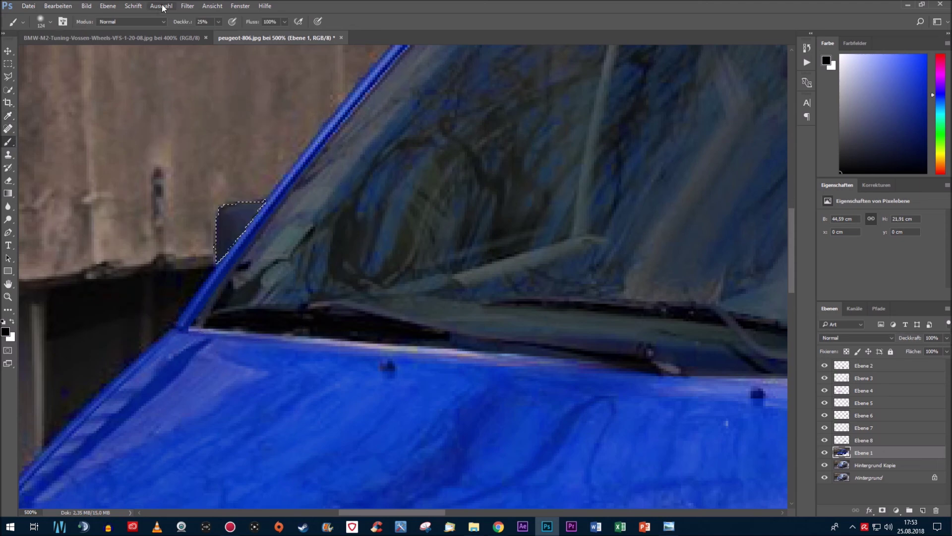
# Paint the roof antenna black and fit the whole image on screen
pyautogui.click(11, 296)
pyautogui.hotkey('ctrl', '0')
pyautogui.moveTo(391, 148); pyautogui.dragTo(446, 148)
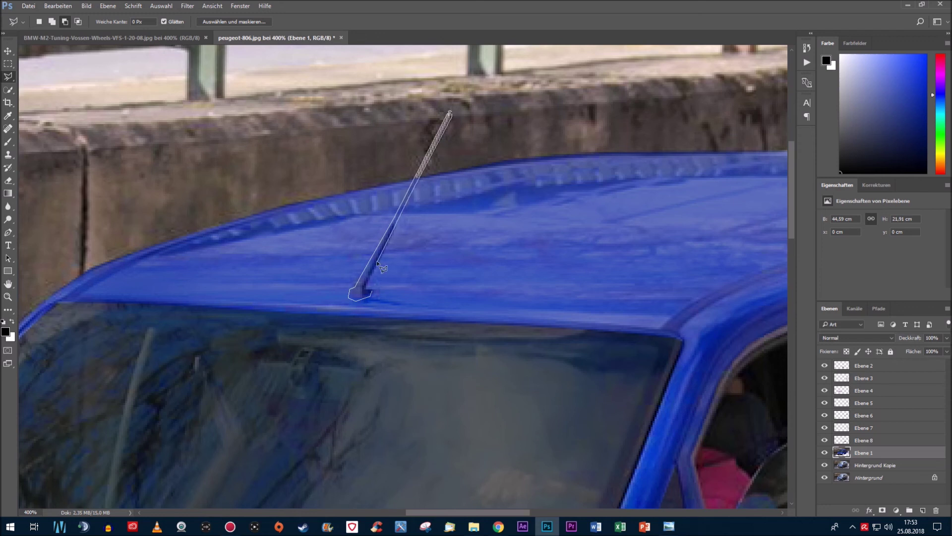
pyautogui.press('b')
pyautogui.moveTo(404, 117)
pyautogui.mouseDown()
pyautogui.moveTo(355, 297)
pyautogui.moveTo(426, 138)
pyautogui.mouseUp()
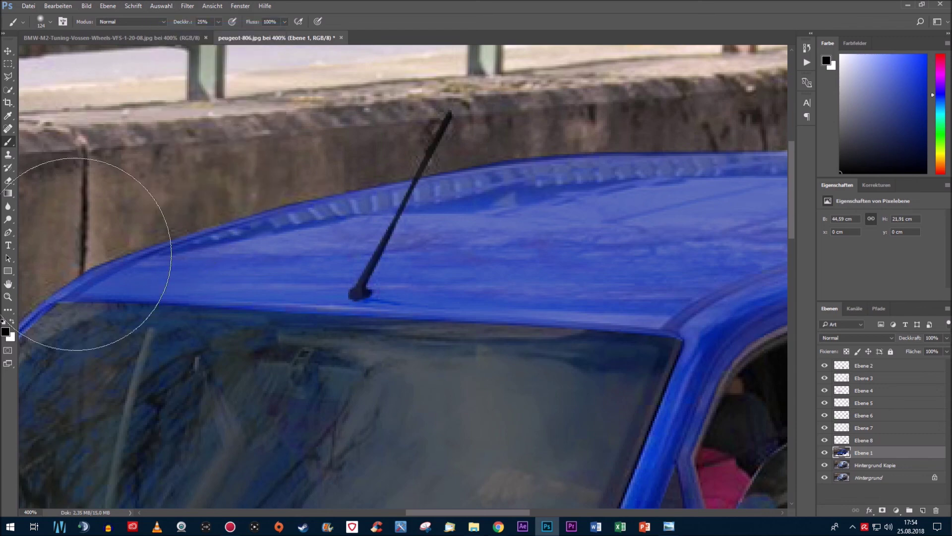
pyautogui.click(267, 23)
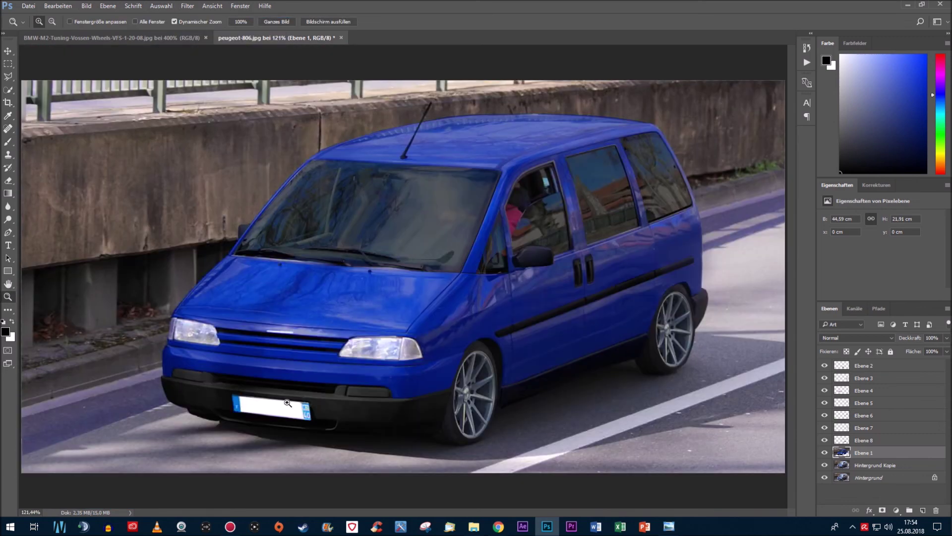
# Type 'Domi S' on the license plate in the Mistral font
pyautogui.click(288, 403)
pyautogui.write('Domi S')
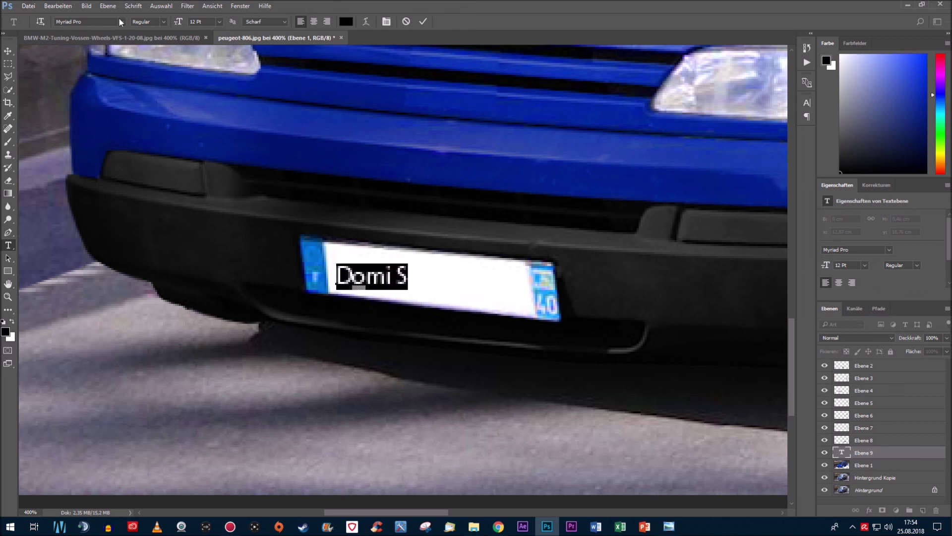
pyautogui.click(120, 21)
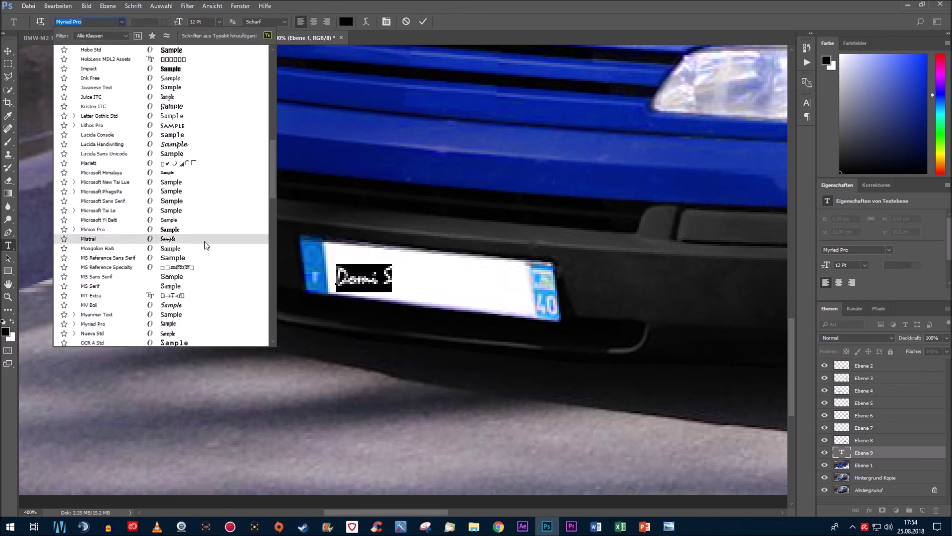
pyautogui.click(201, 239)
pyautogui.click(423, 22)
# Enlarge and tilt the 'Domi S' text to fit the plate, then view the whole image
pyautogui.hotkey('ctrl', 't')
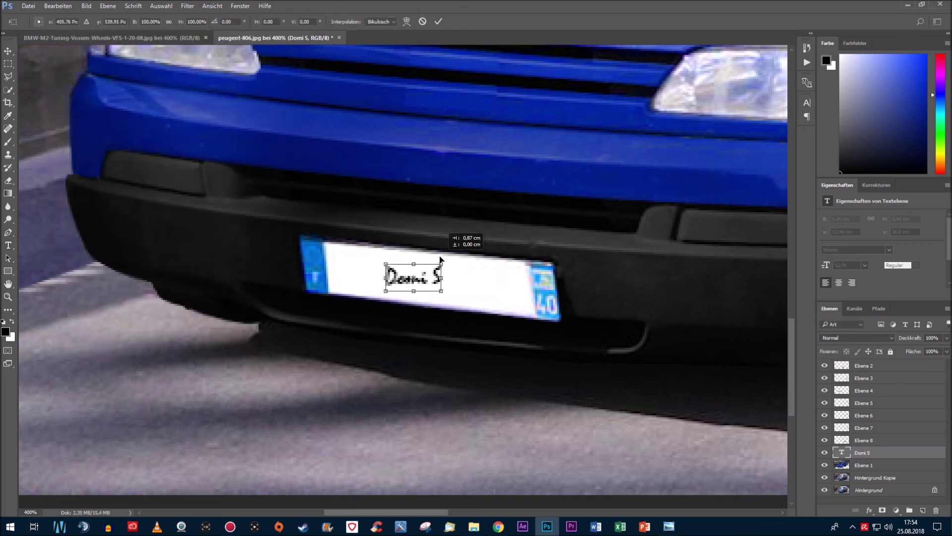
pyautogui.moveTo(468, 254); pyautogui.dragTo(527, 248)
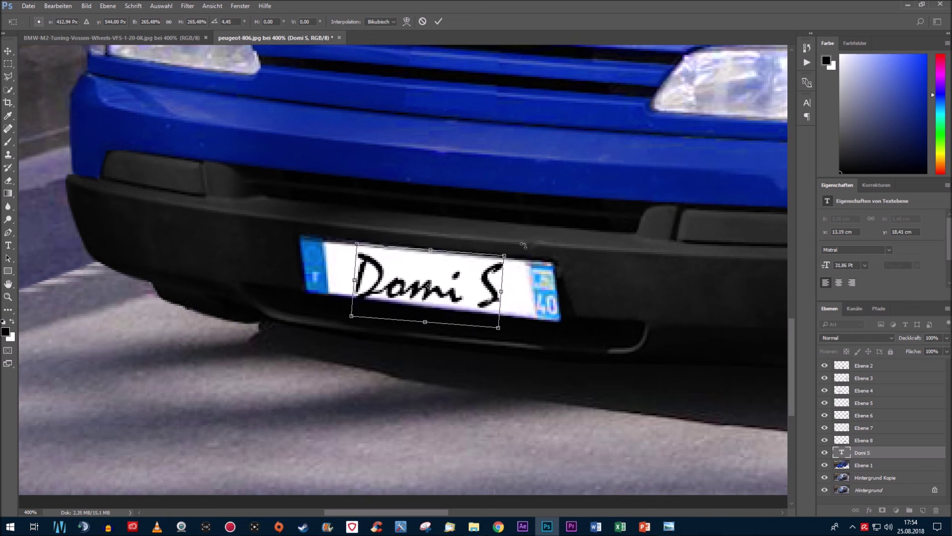
pyautogui.click(437, 20)
pyautogui.press('z')
pyautogui.click(276, 22)
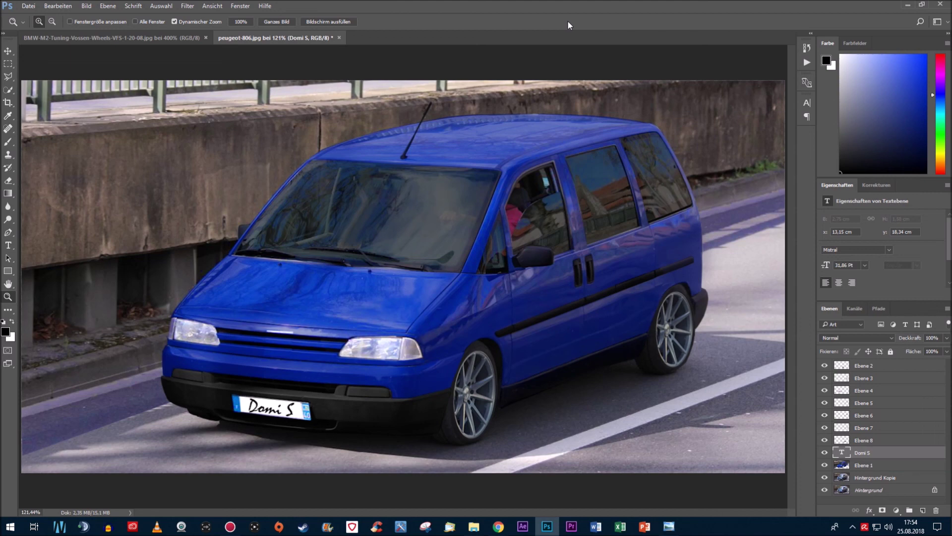